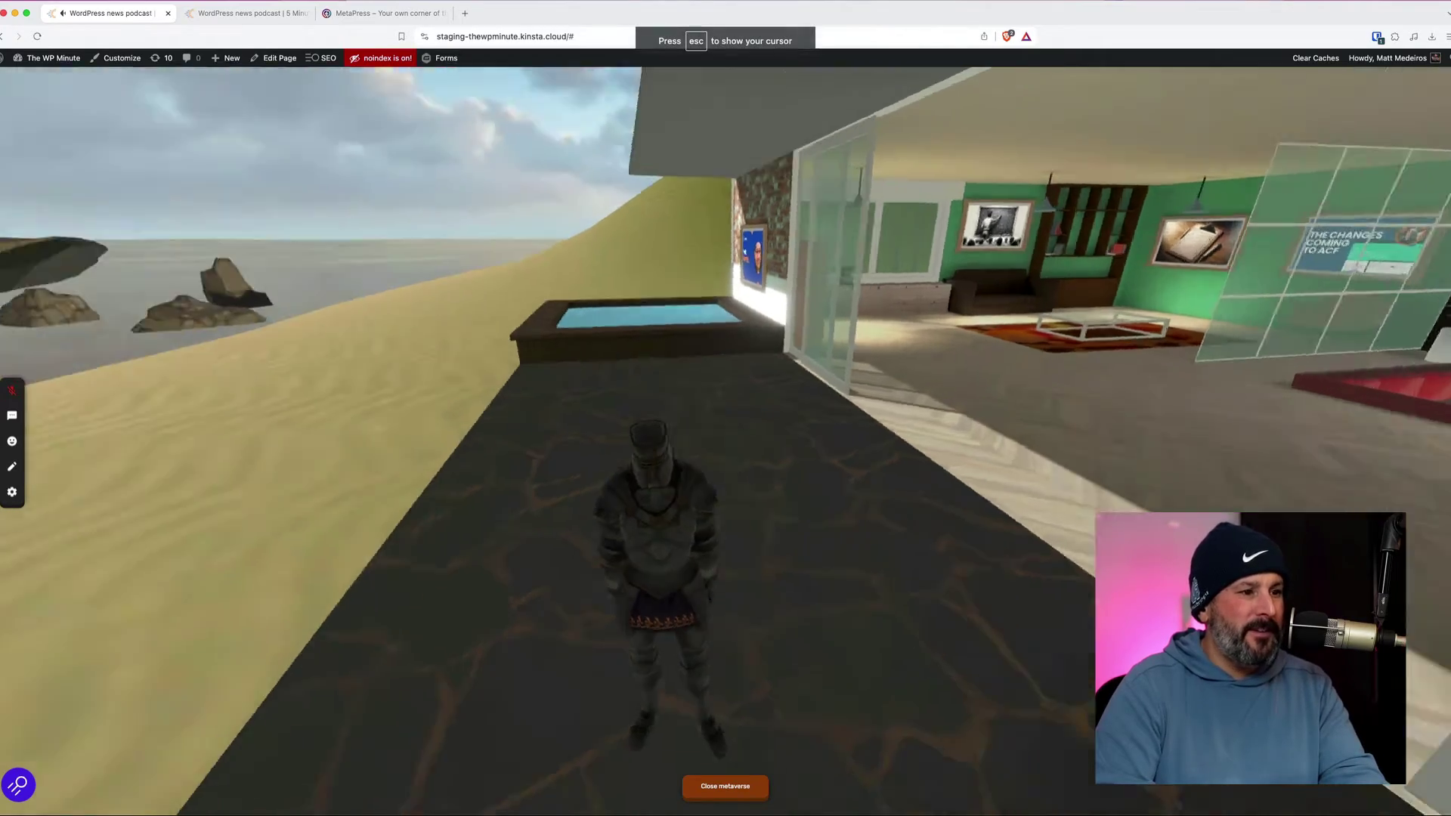
Run the knight avatar off the terrace and across the beach, viewing the dunes and the house from outside
key("w")
key("space")
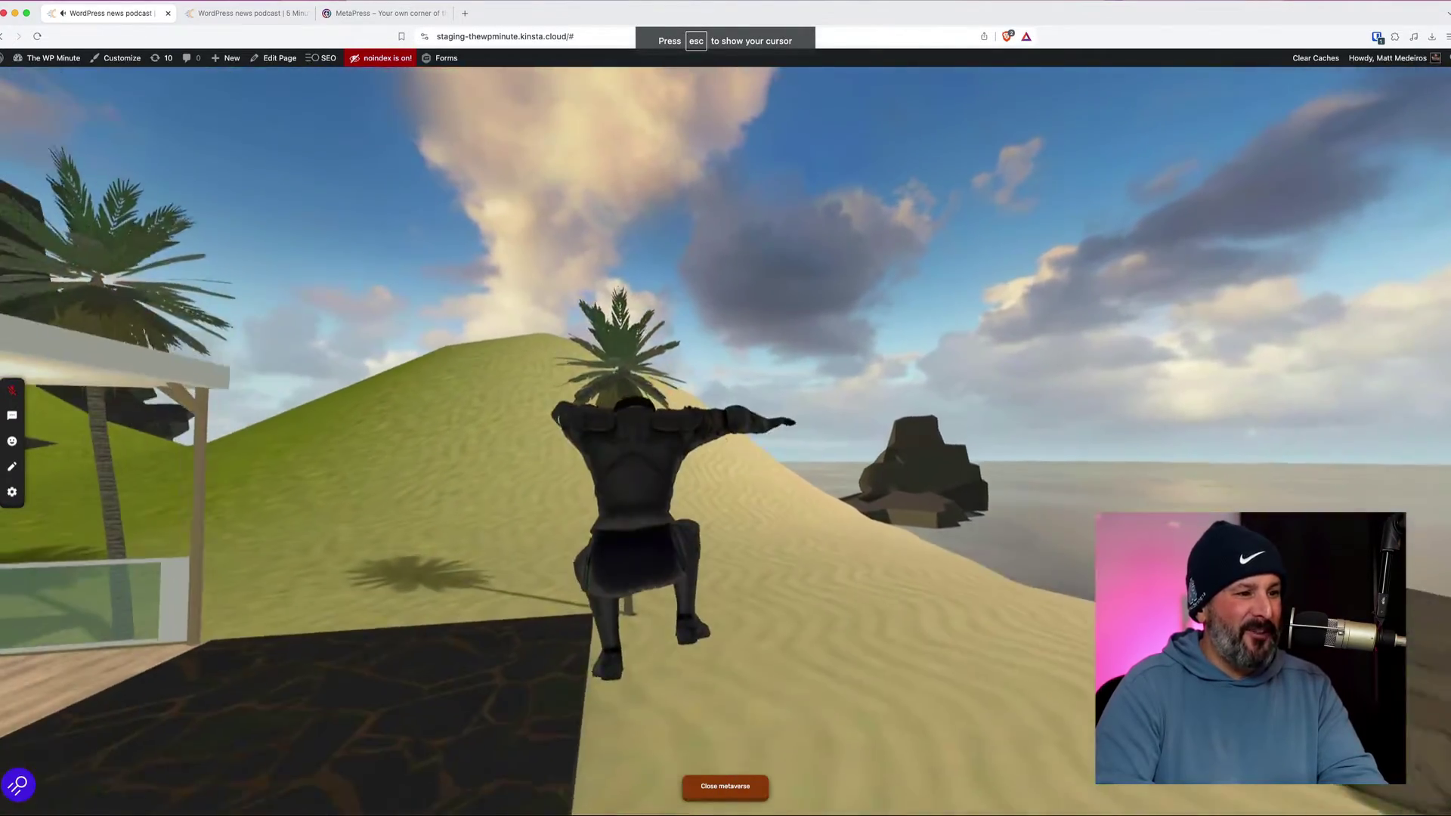
key("w")
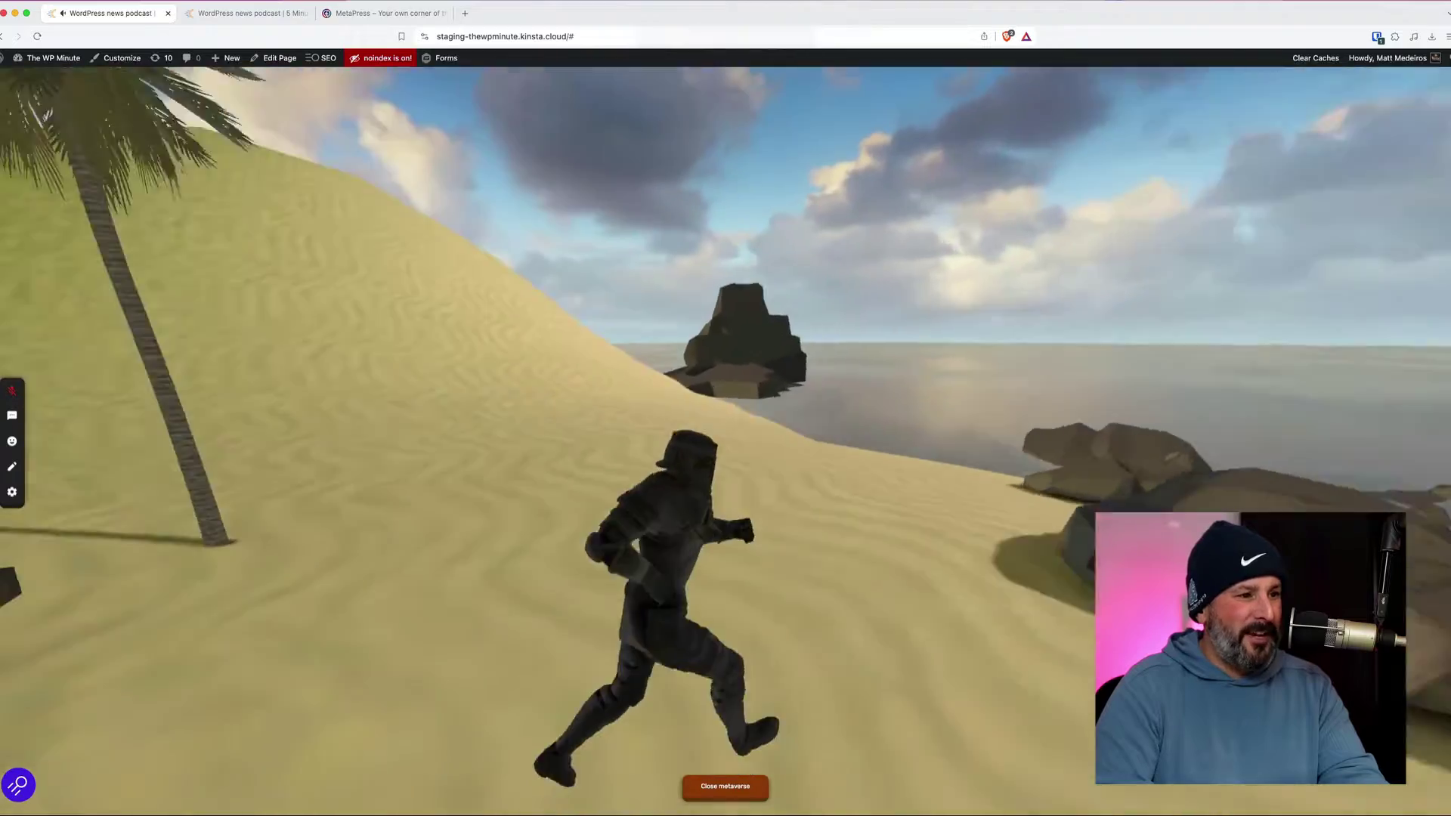
key("w")
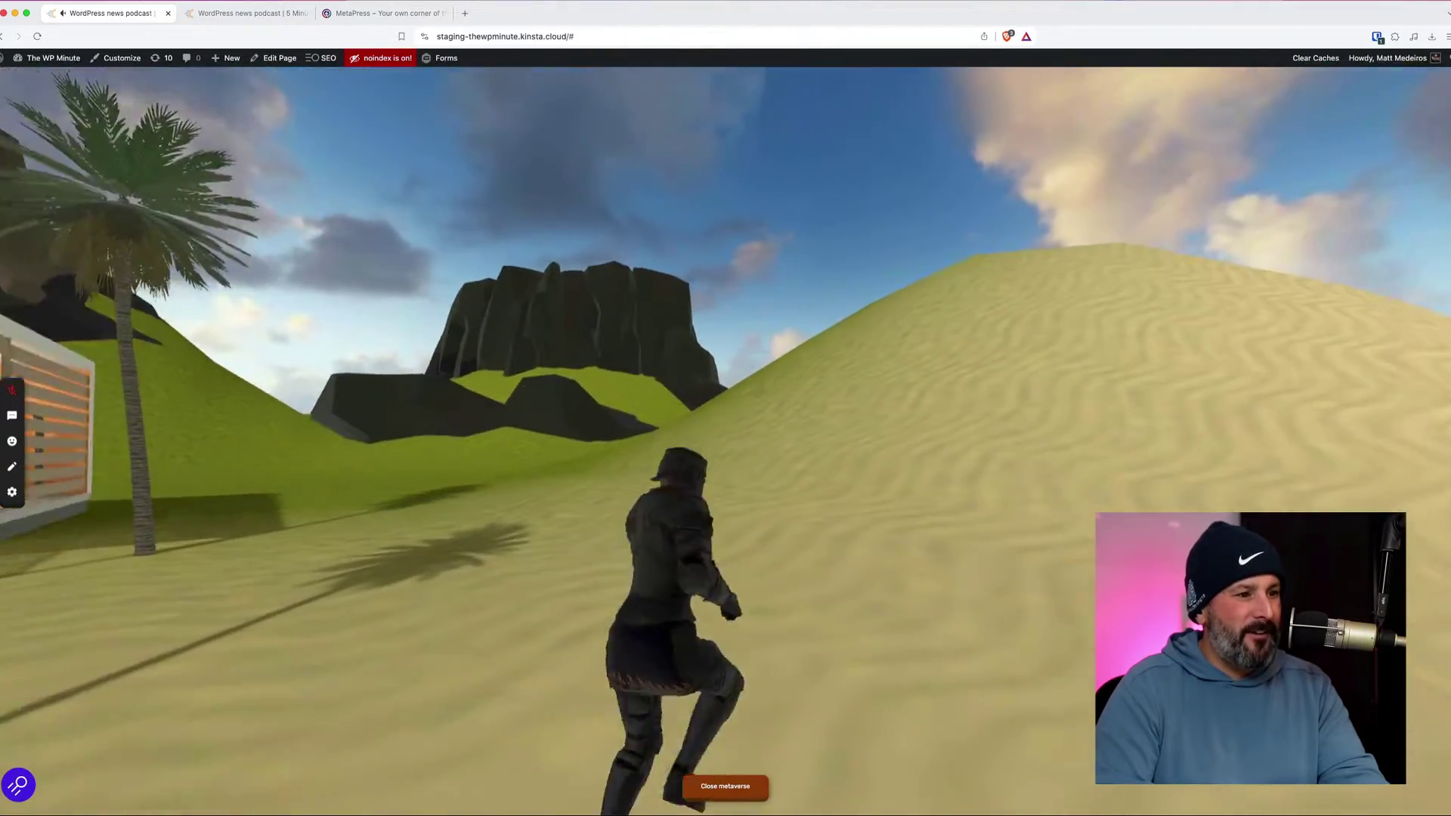
key("w")
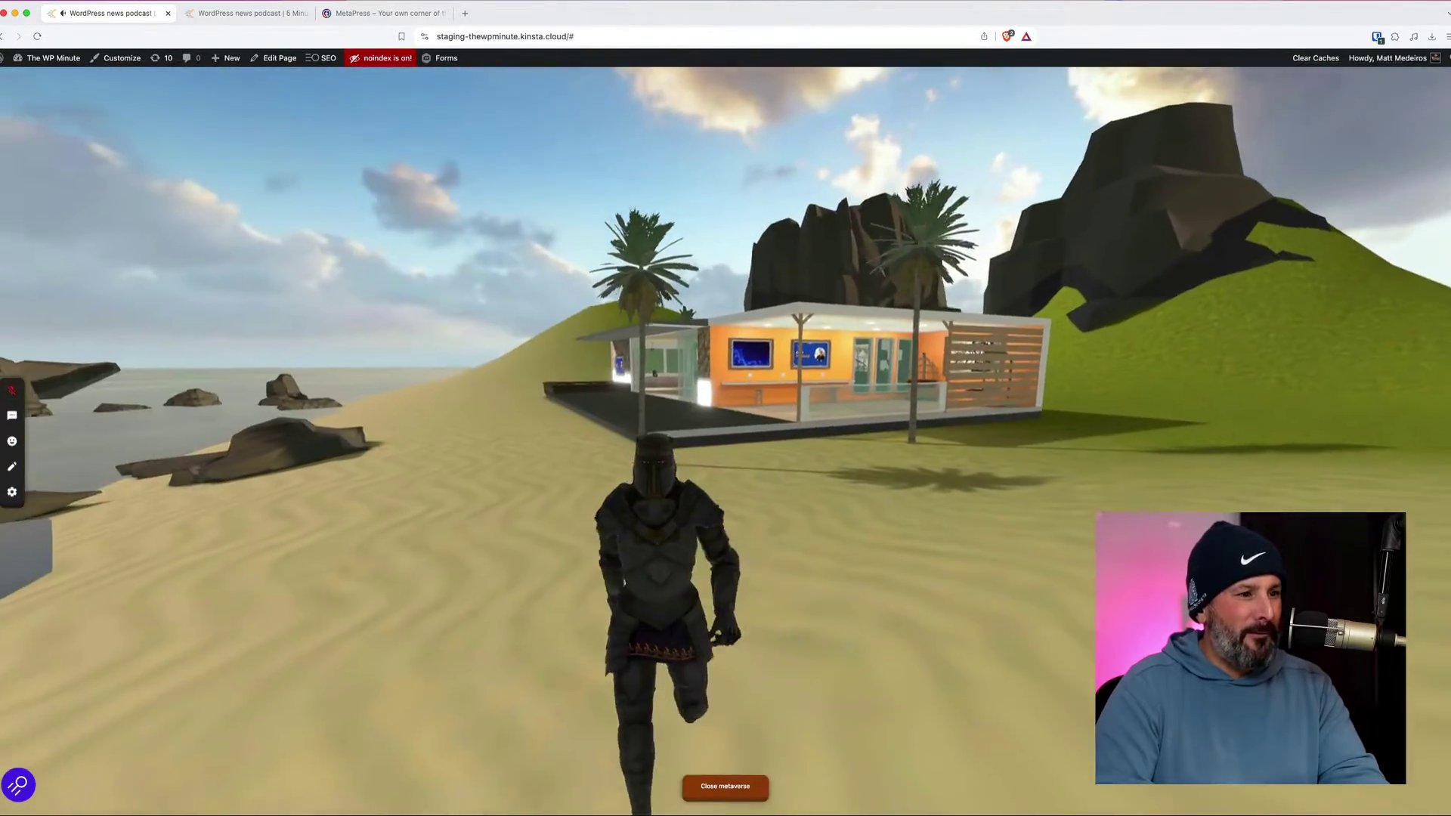
key("w")
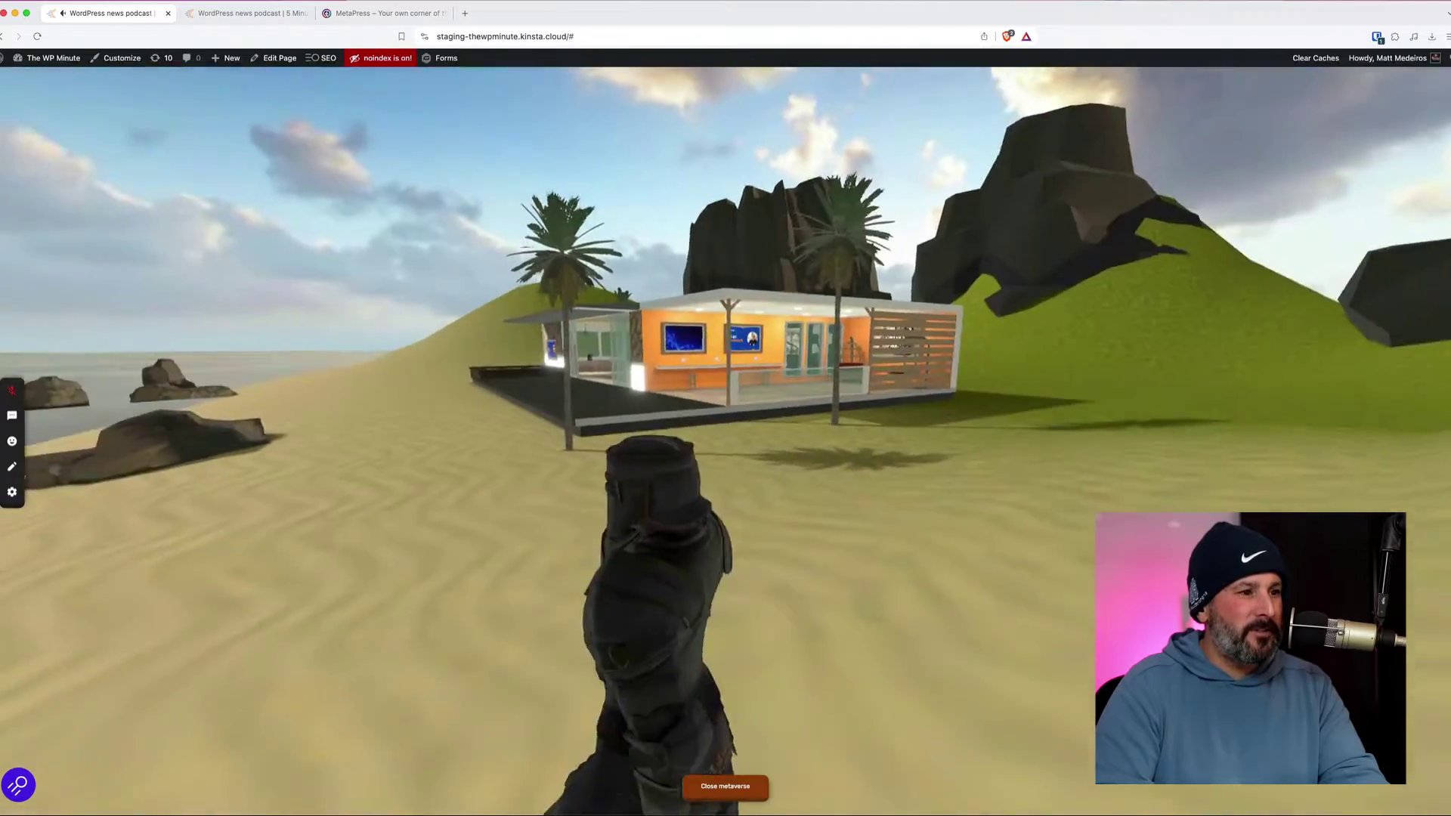
key("w")
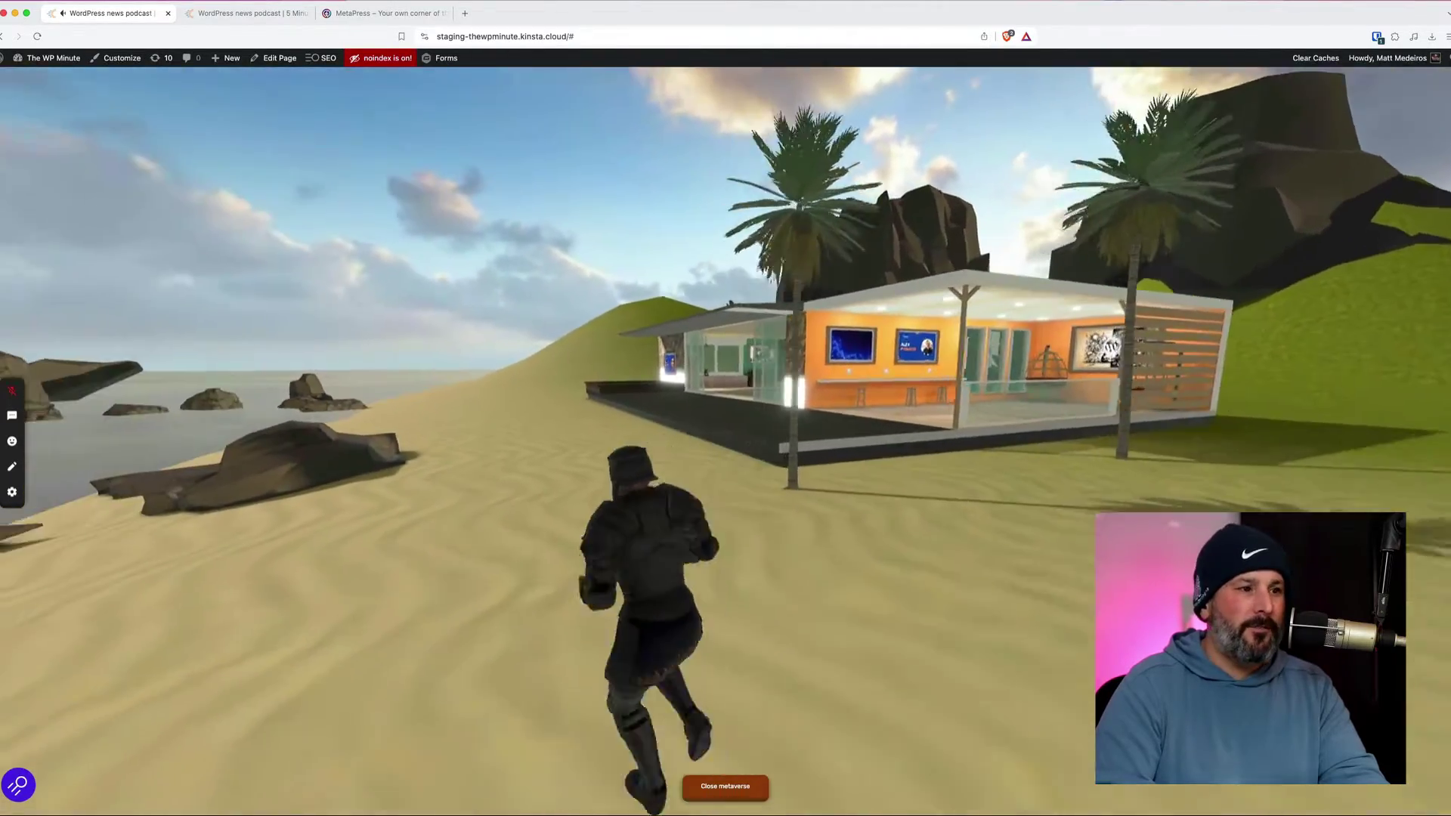
key("w")
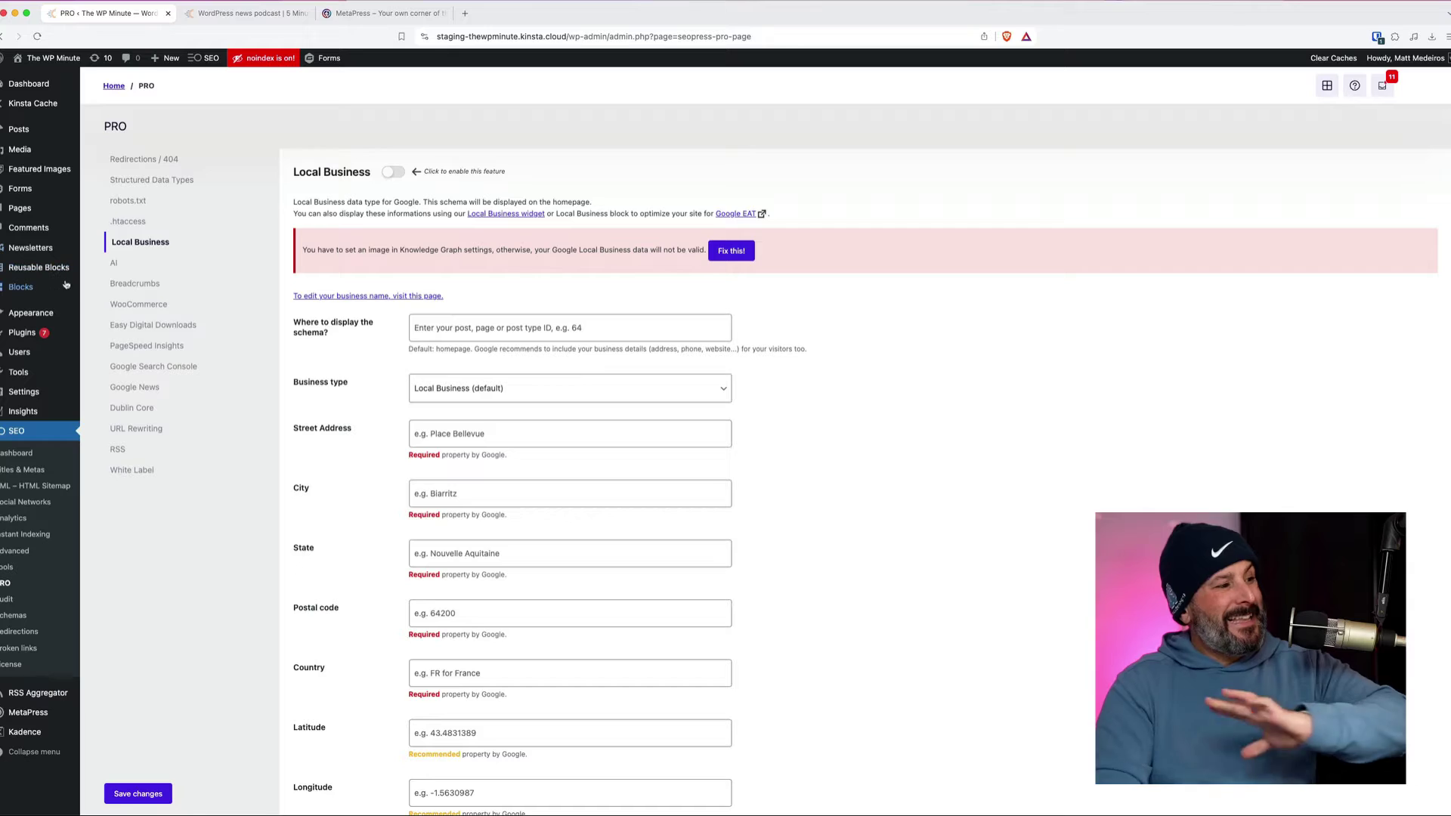
Open the MetaPress plugin's general settings in the WordPress admin
scroll(53, 491, "down", 1)
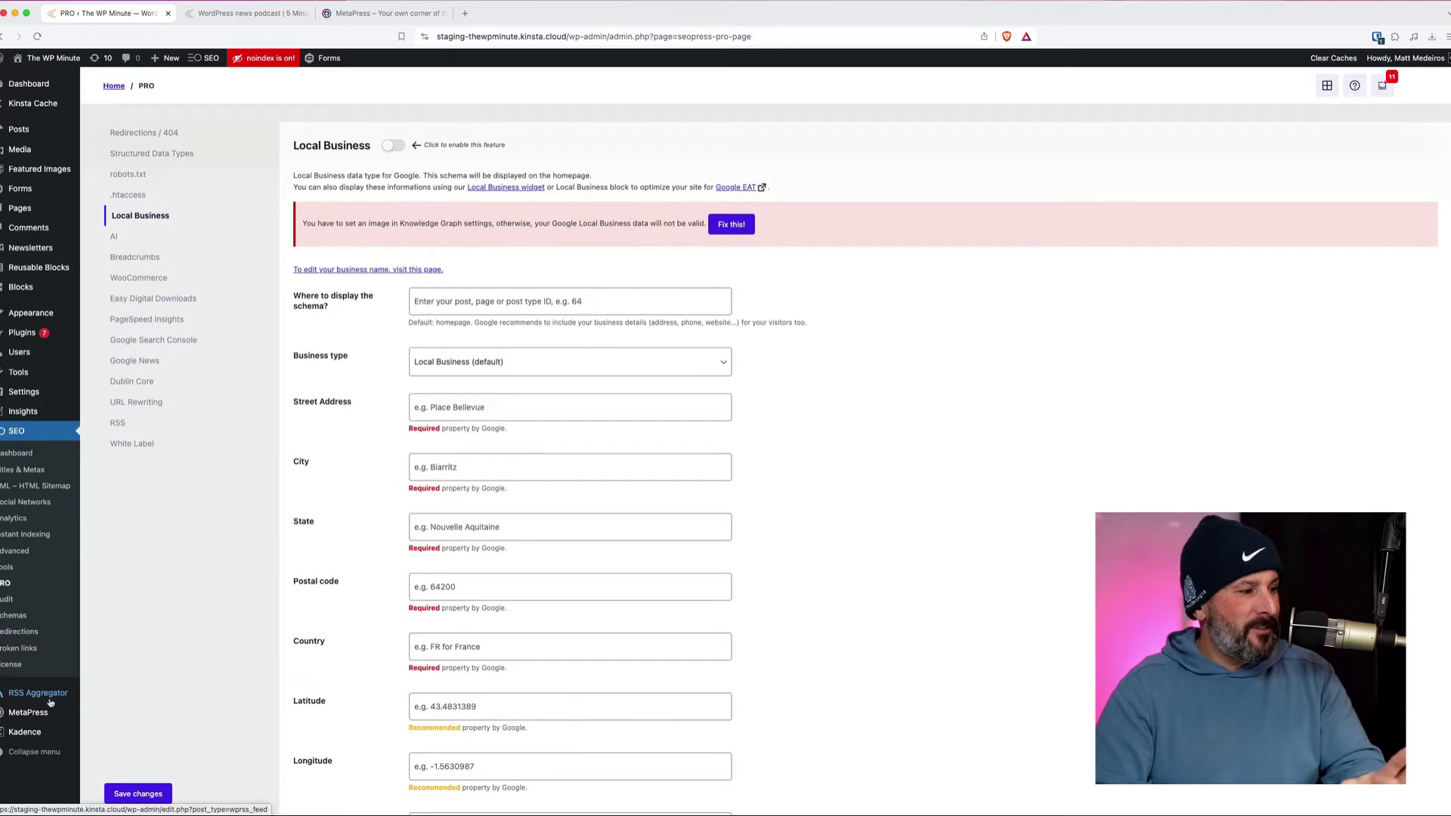
left_click(35, 714)
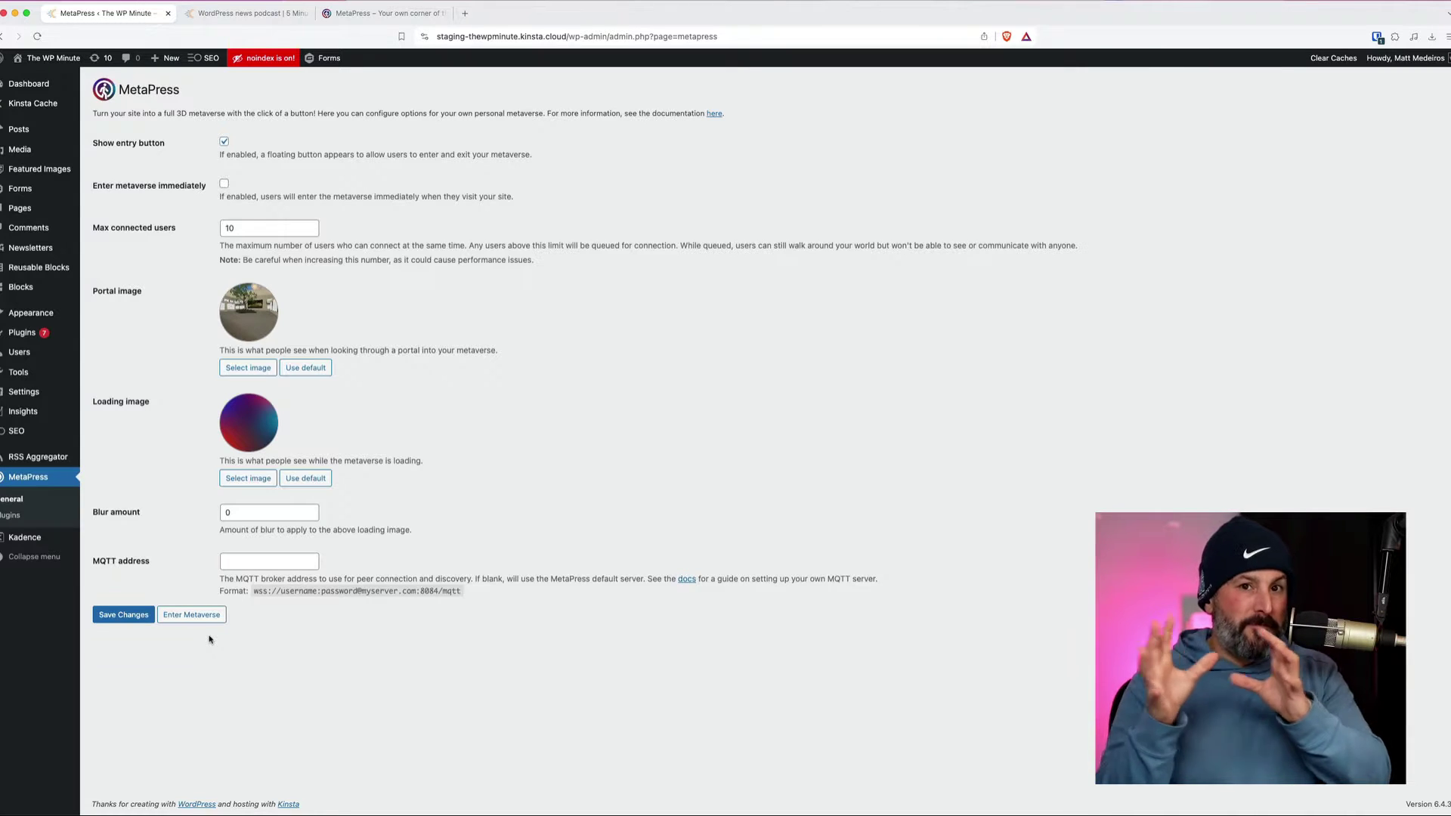
Review the MetaPress website's developer page and homepage alongside the plugin settings
left_click(391, 16)
left_click(1393, 80)
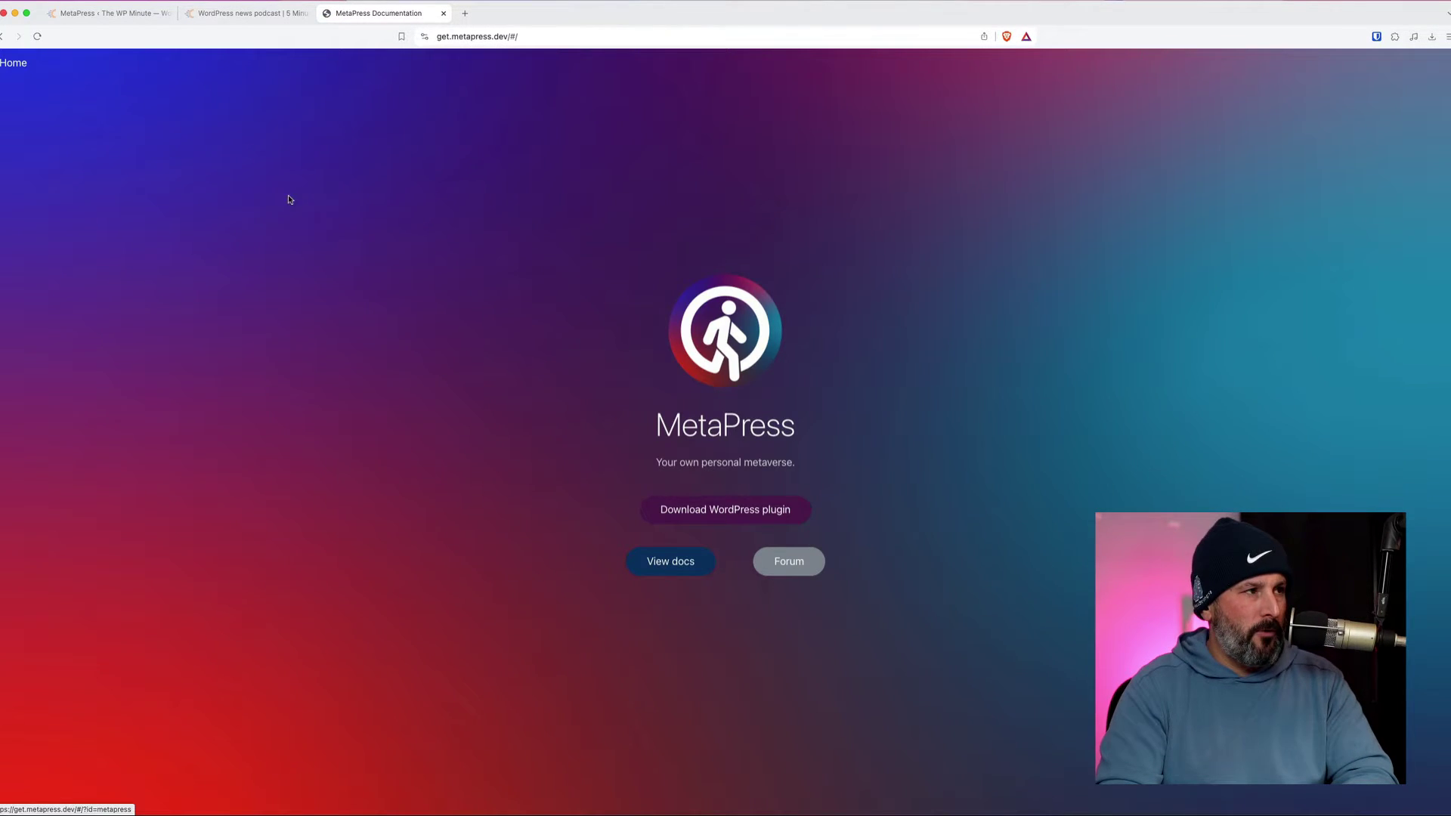
left_click(99, 21)
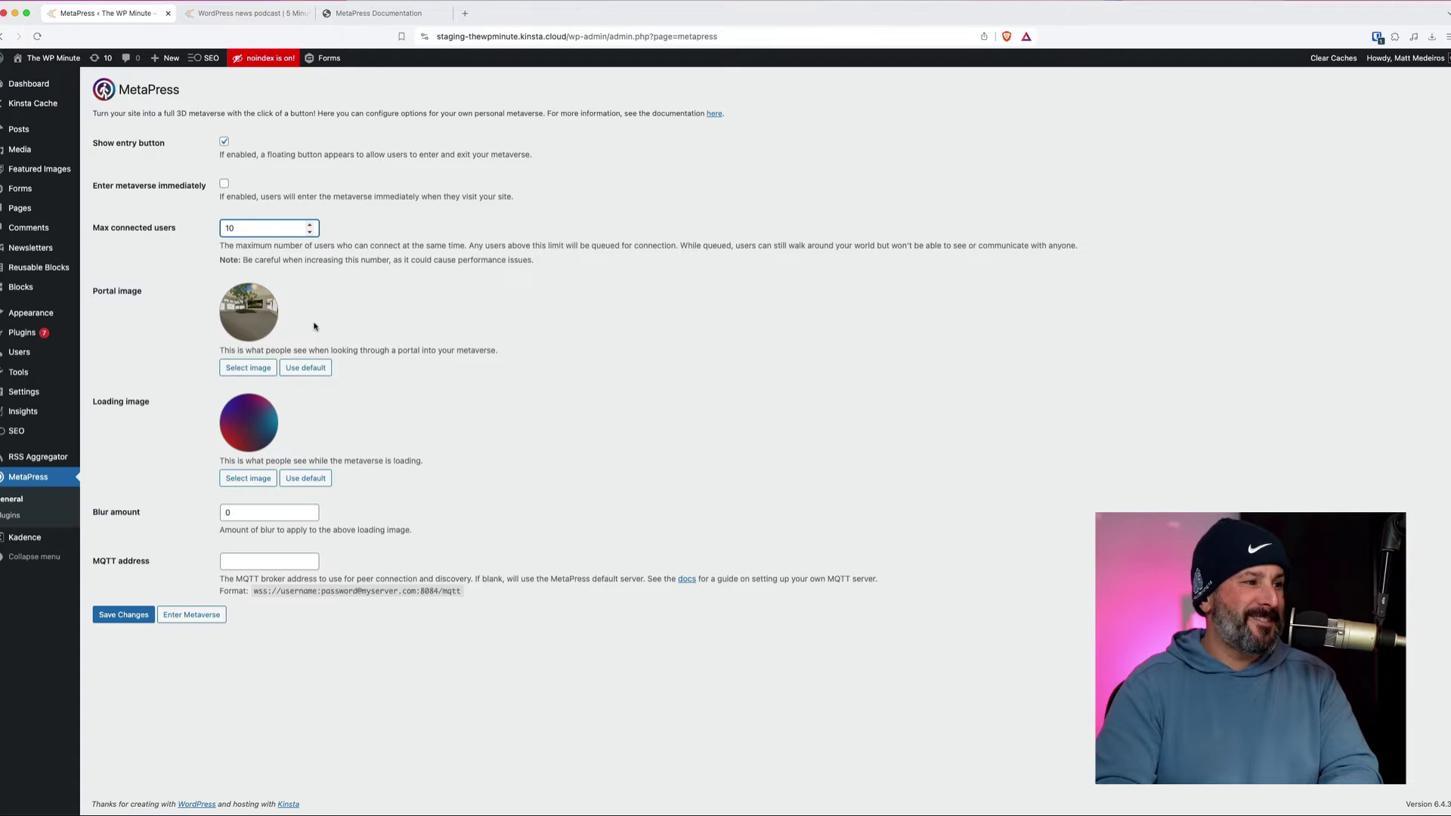
left_click(381, 11)
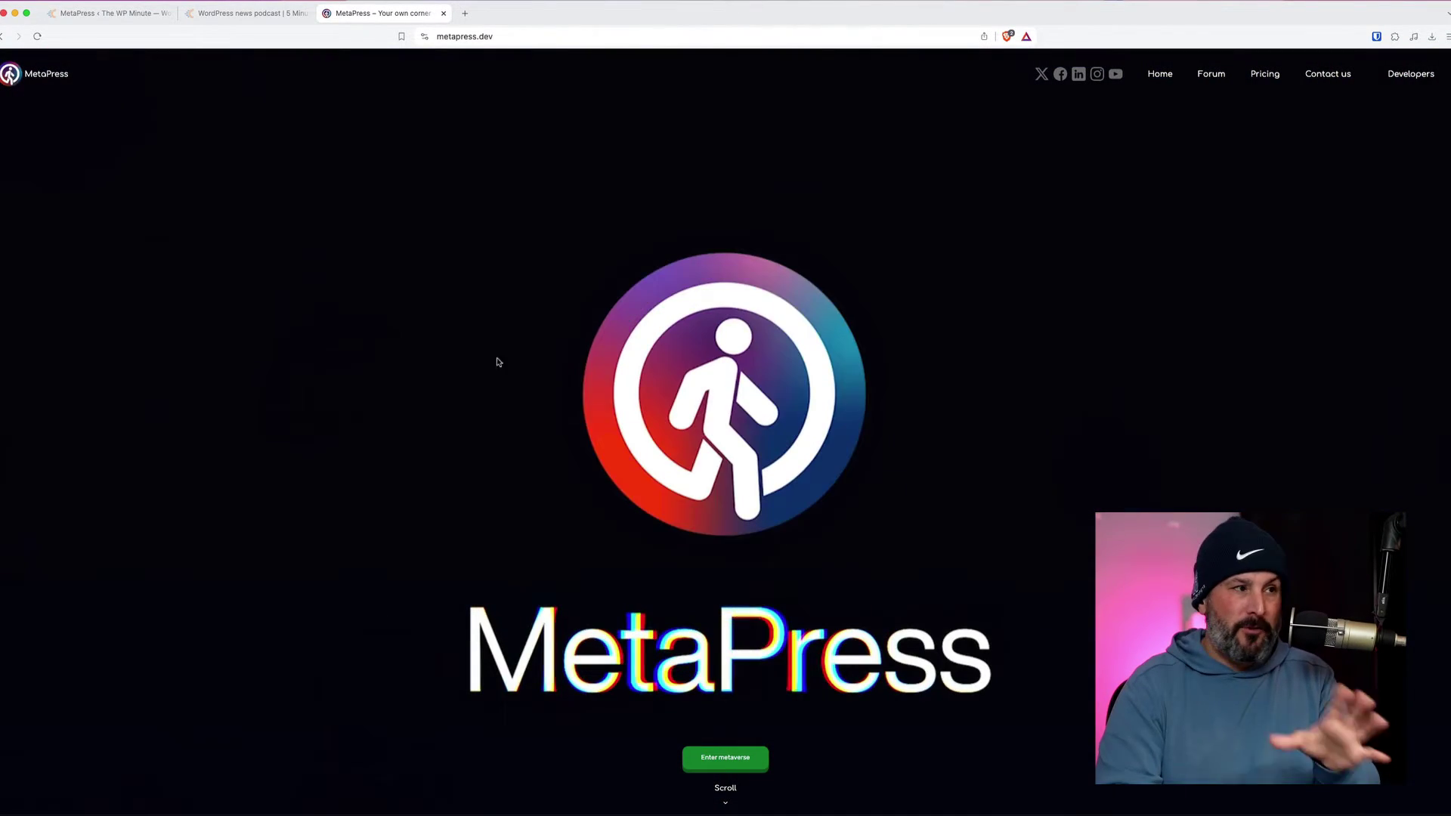
Return to the MetaPress plugin settings and enter the site's metaverse
left_click(119, 10)
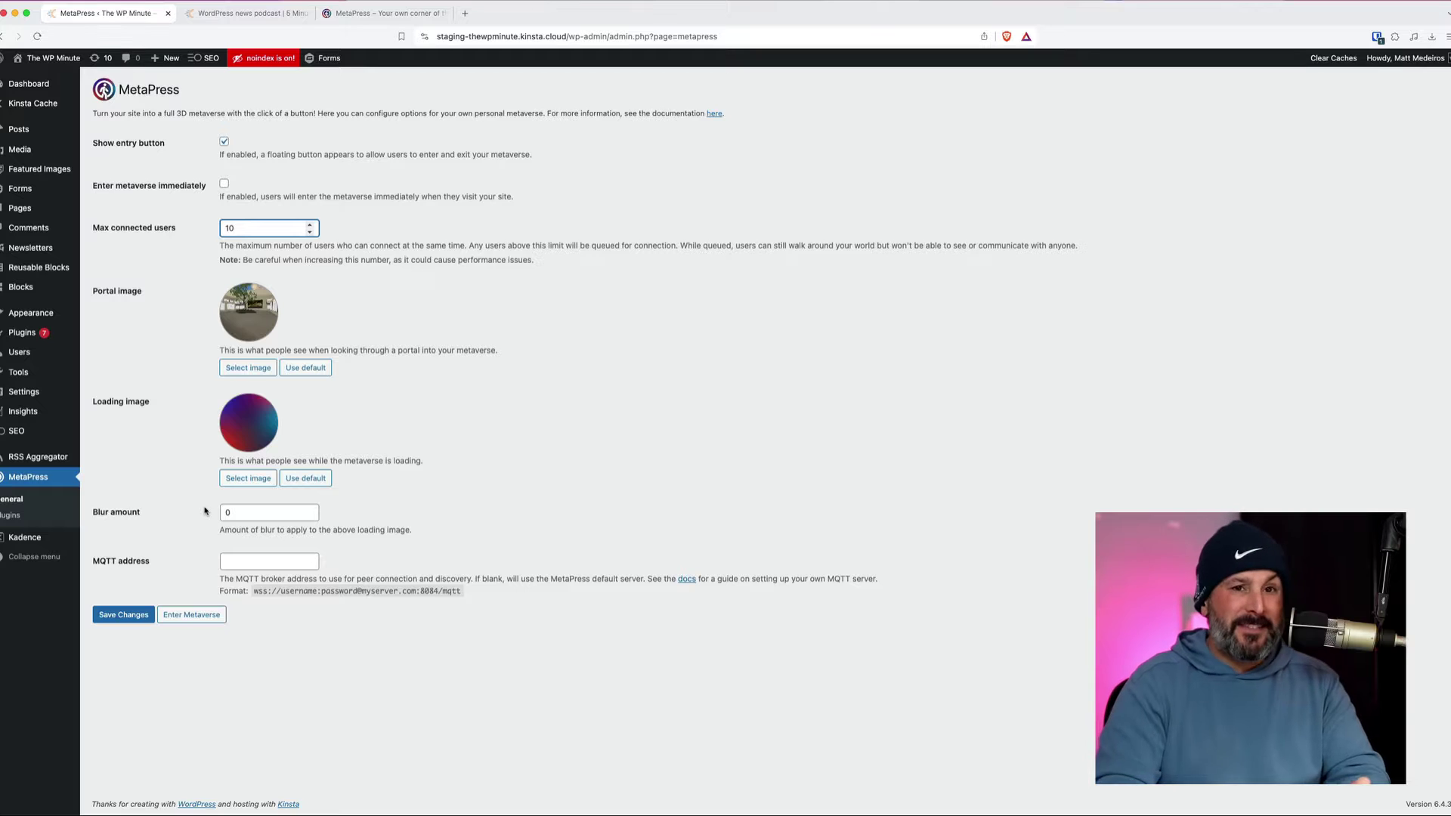
left_click(200, 615)
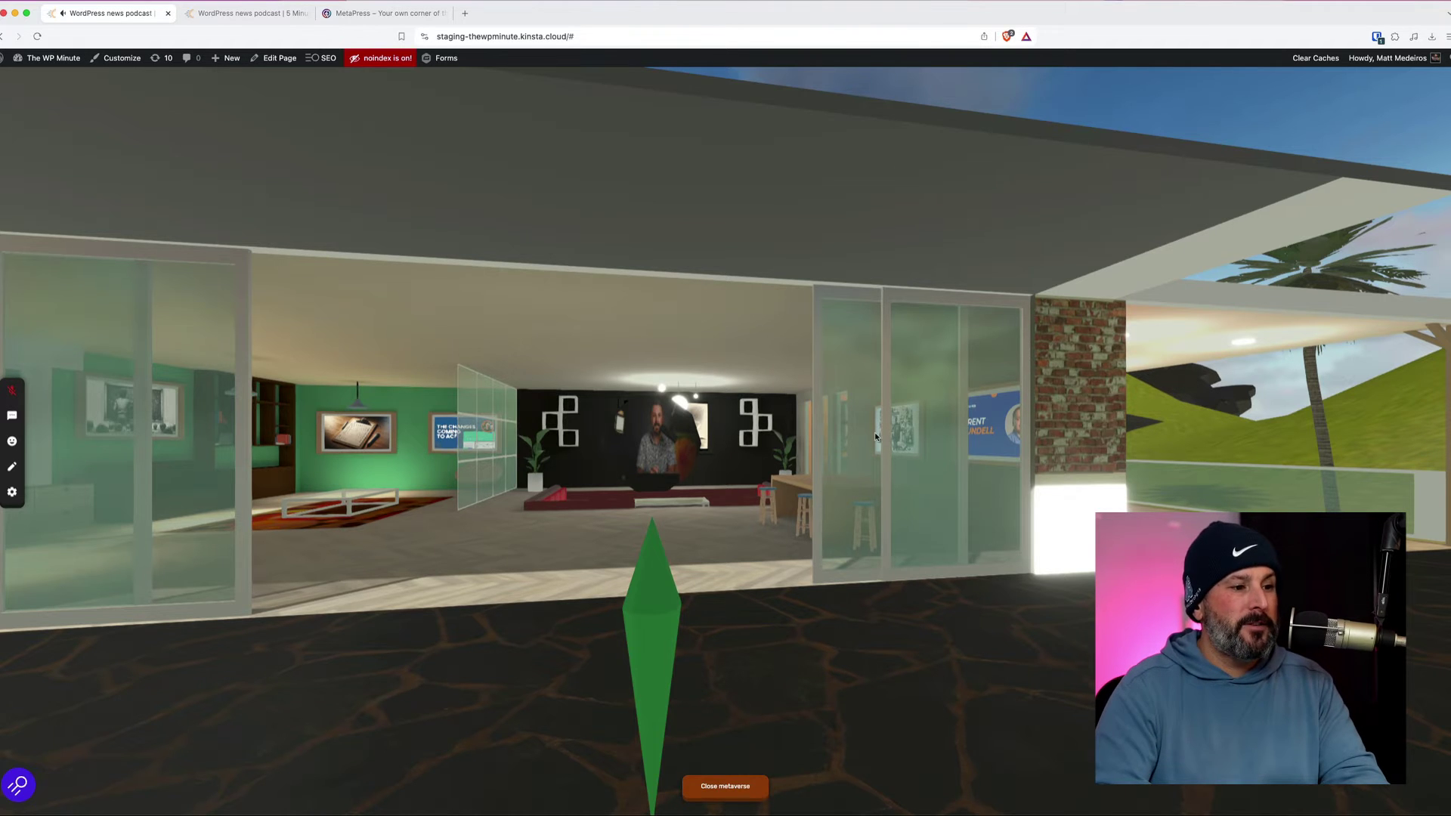
Move the avatar around the terrace in front of the house's open glass doors and activate mouse-controlled view
key("s")
key("a")
key("w")
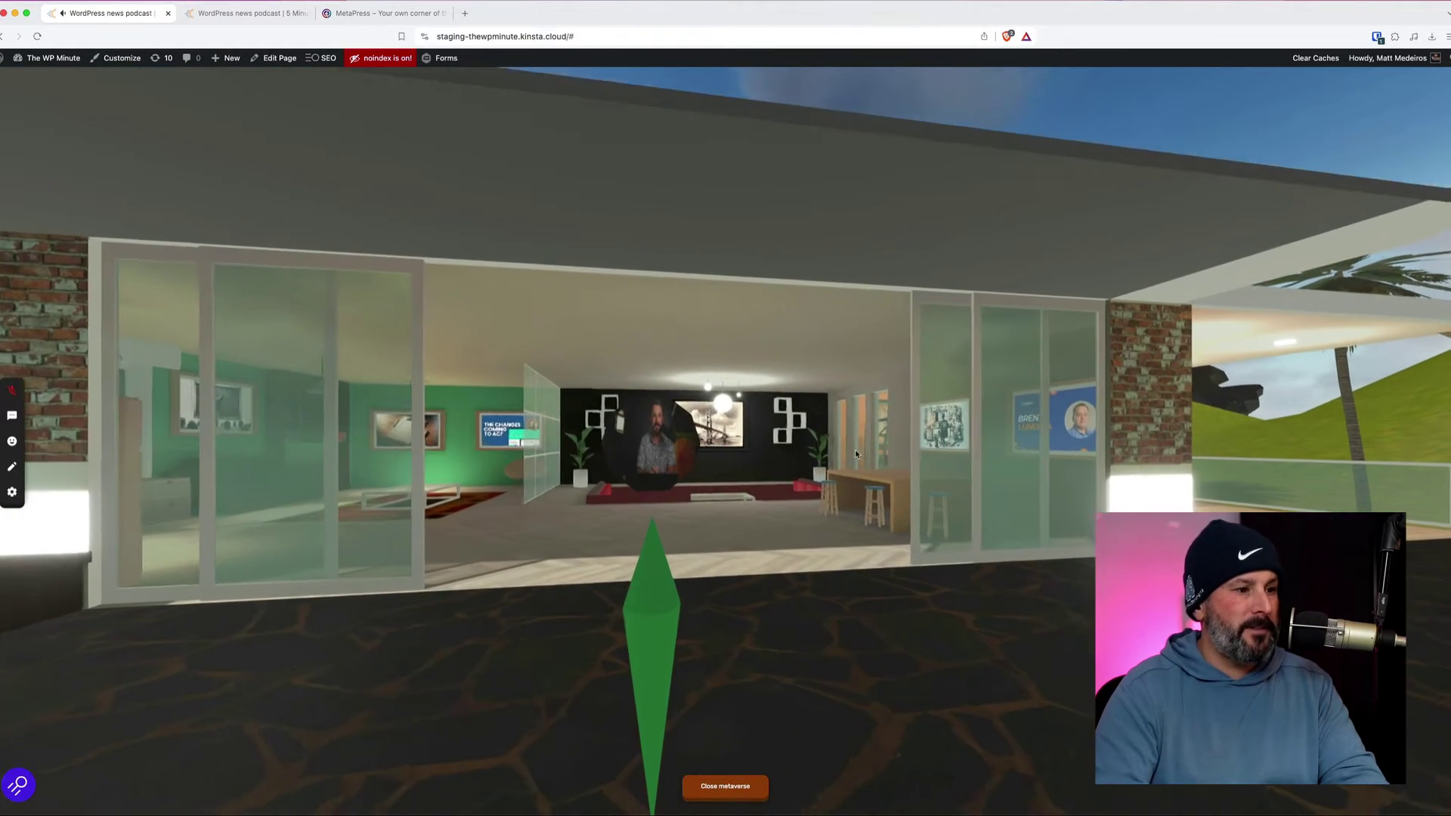
key("w")
key("d")
key("s")
key("w")
key("a")
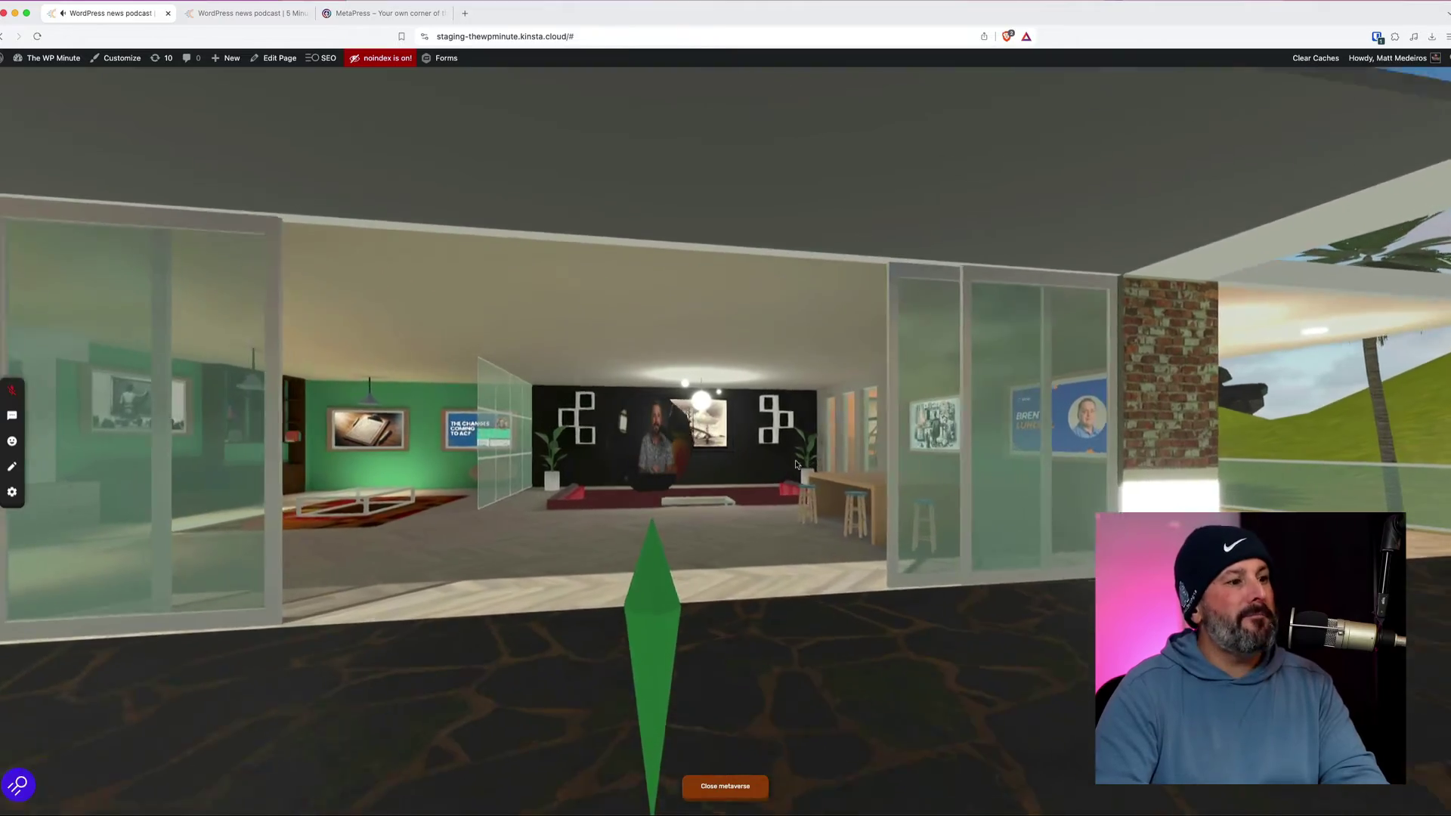
key("w")
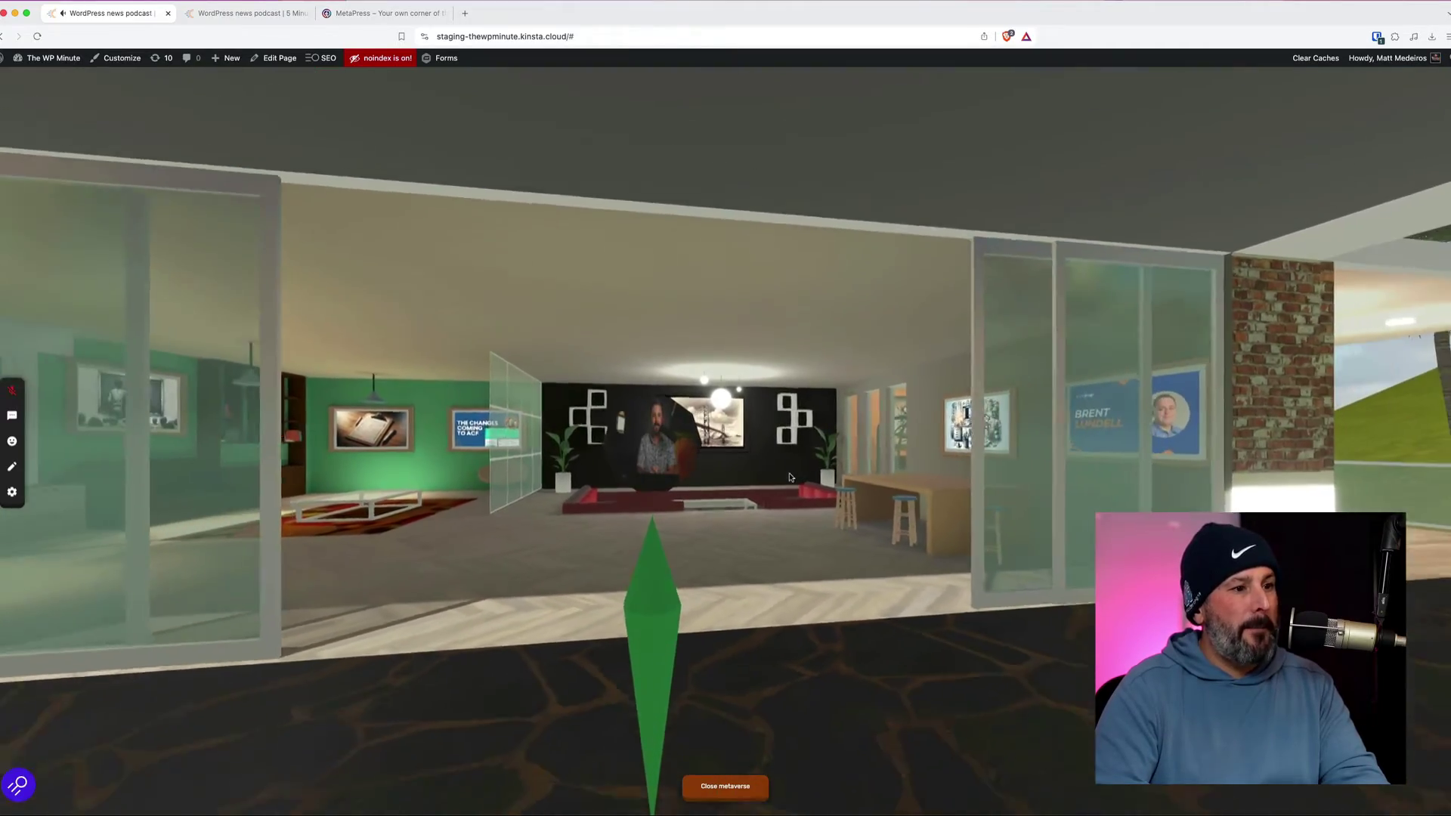
key("s")
left_click(790, 477)
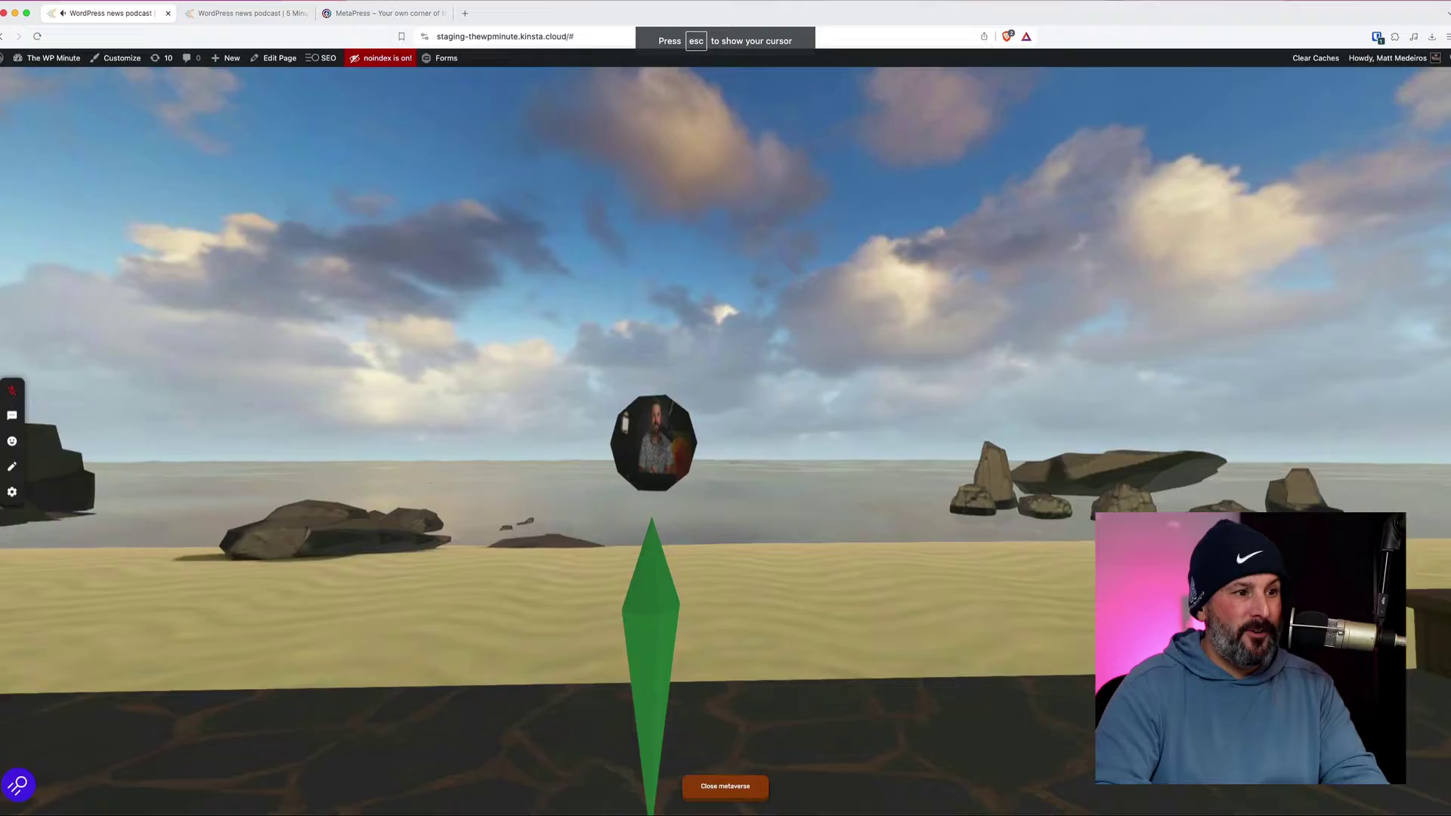
Walk along the terrace to look over the house front, the side yard and the pool
key("w")
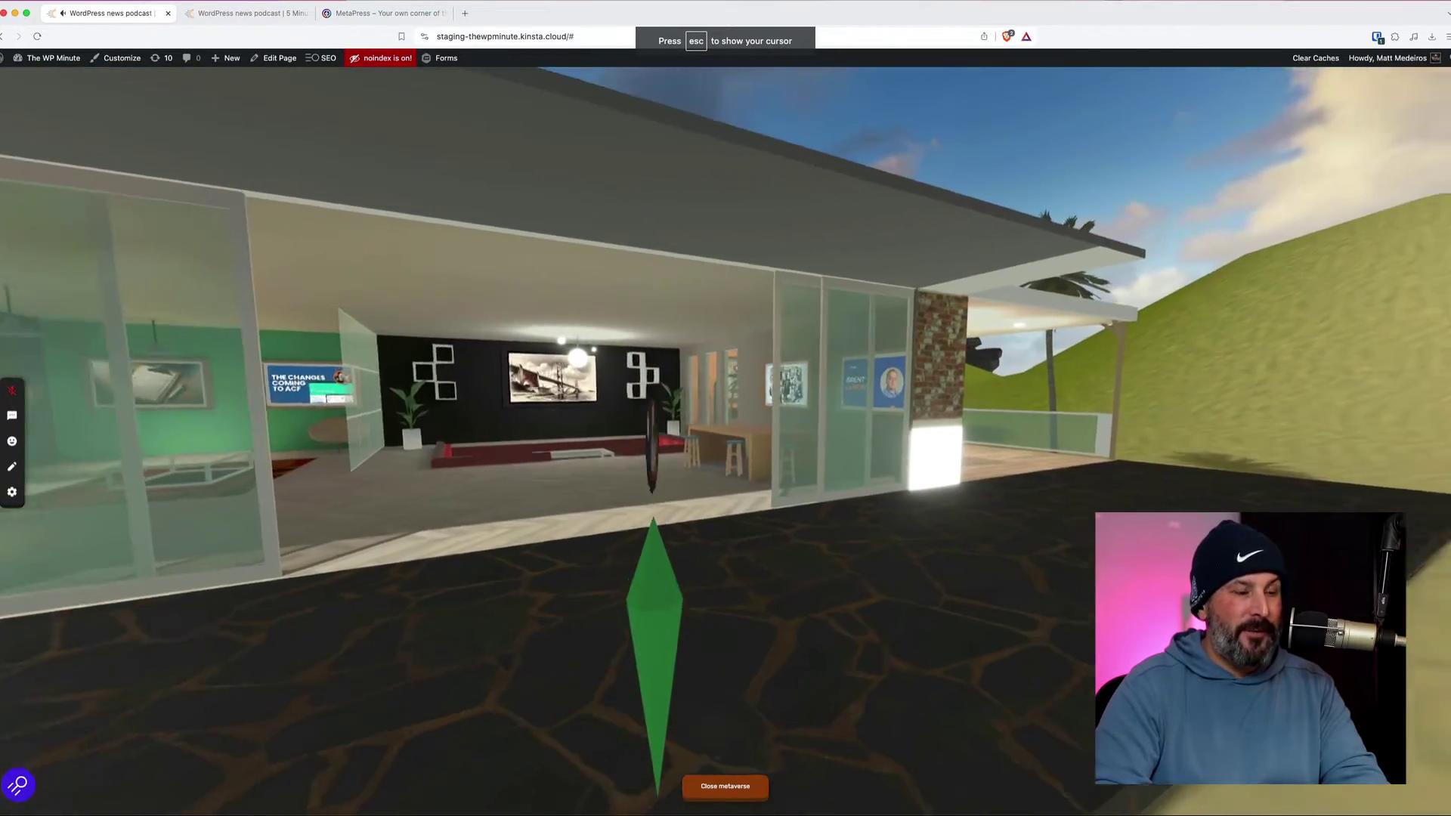
key("w")
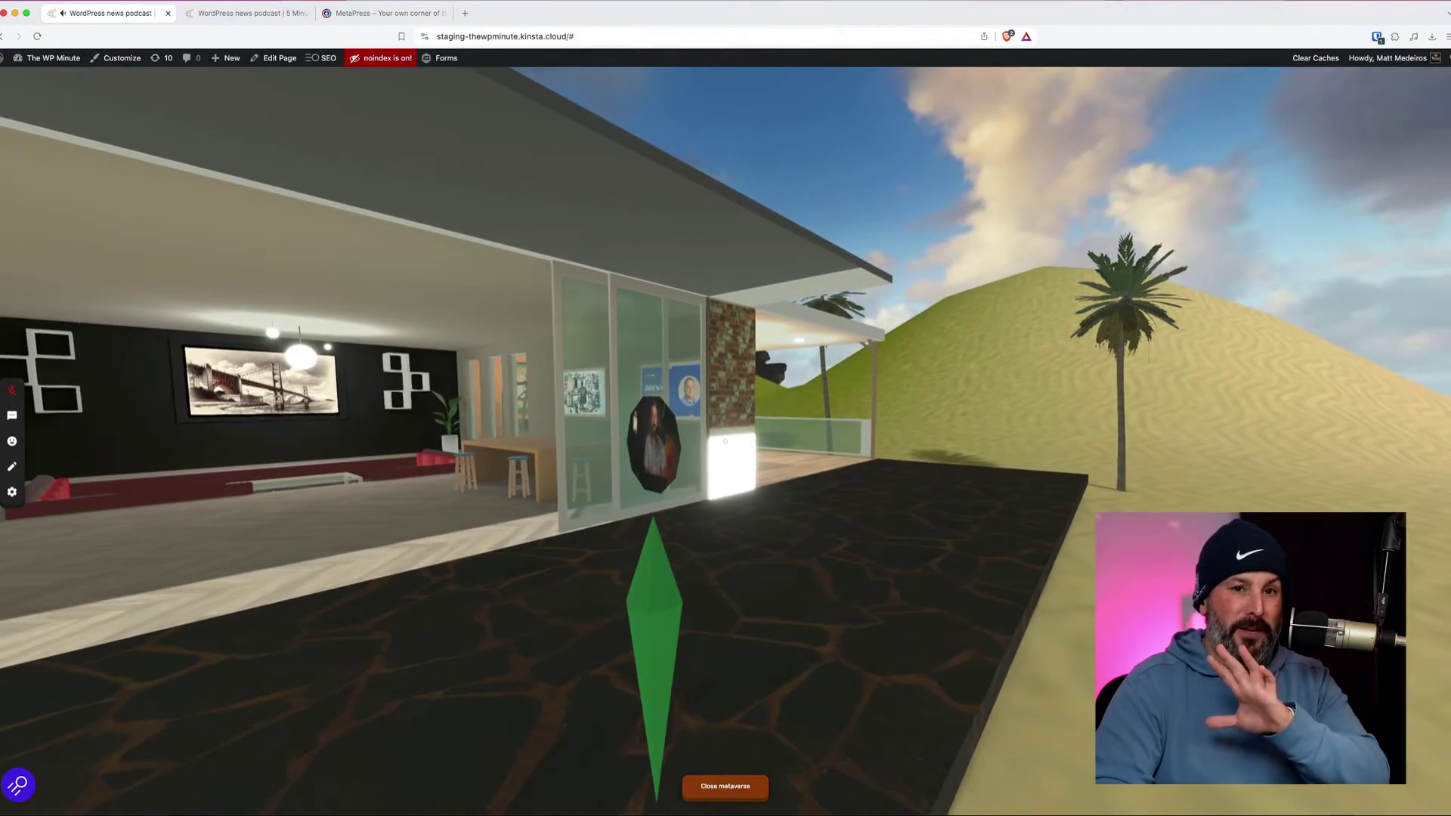
key("a")
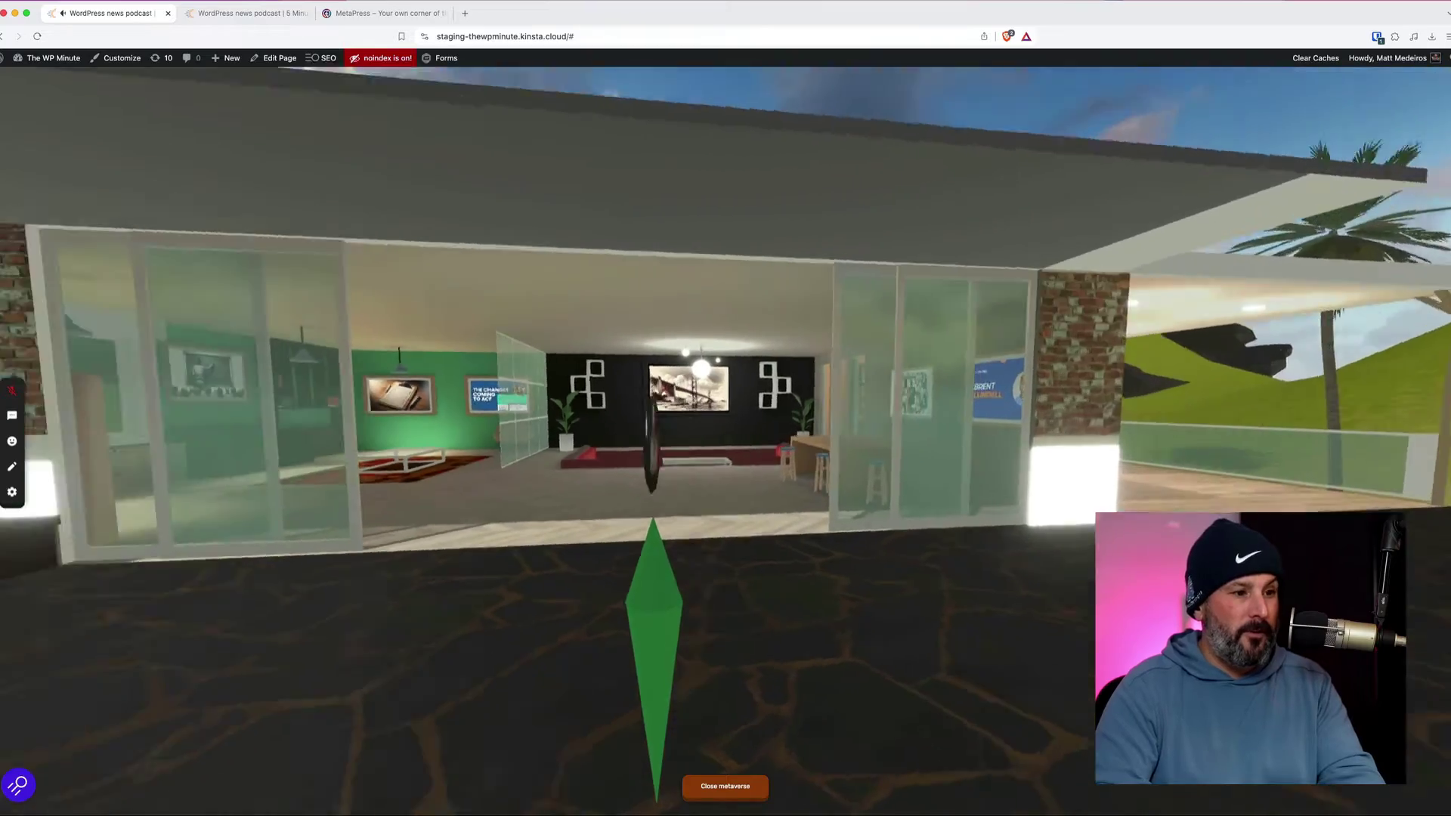
key("w")
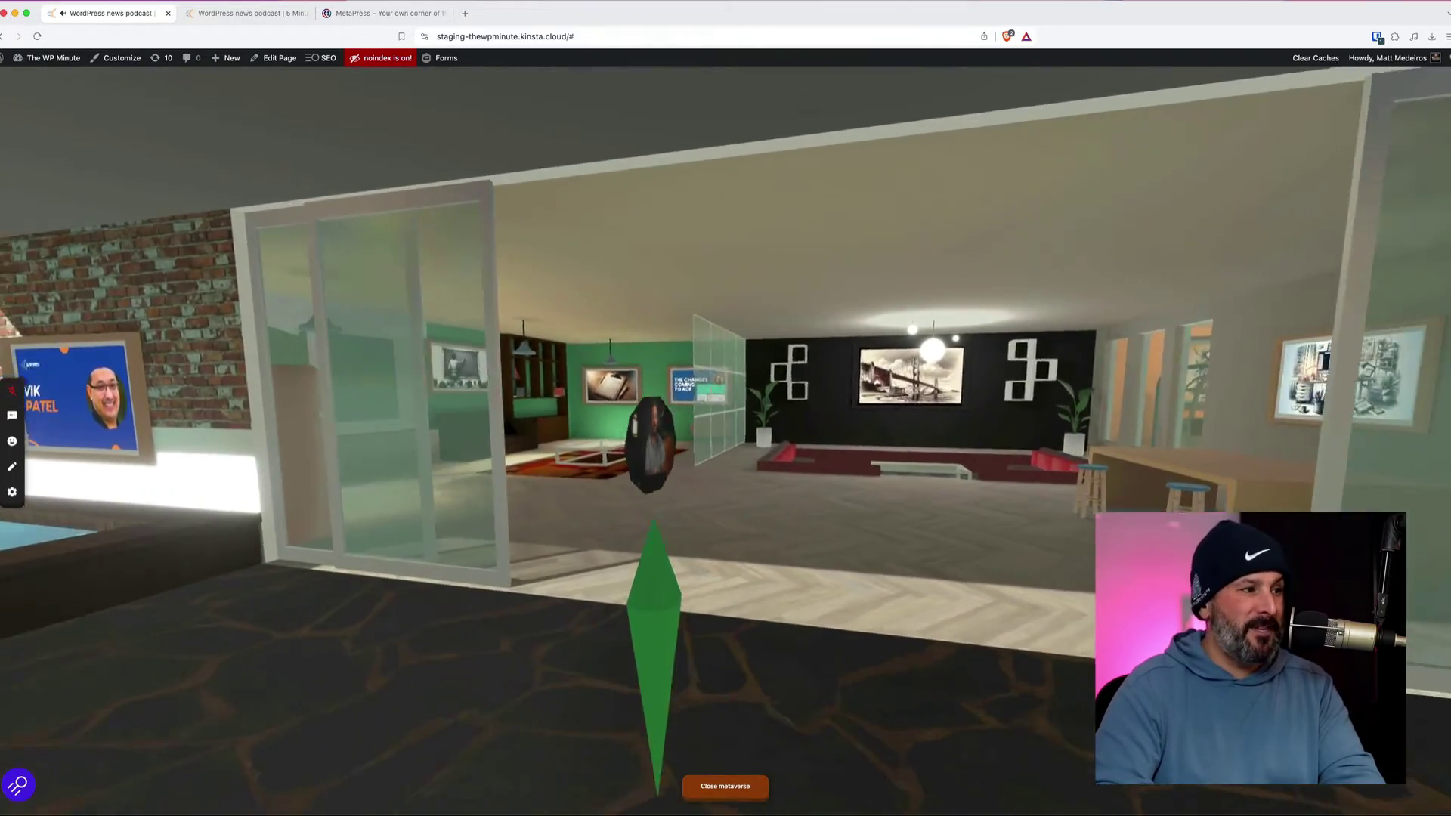
key("a")
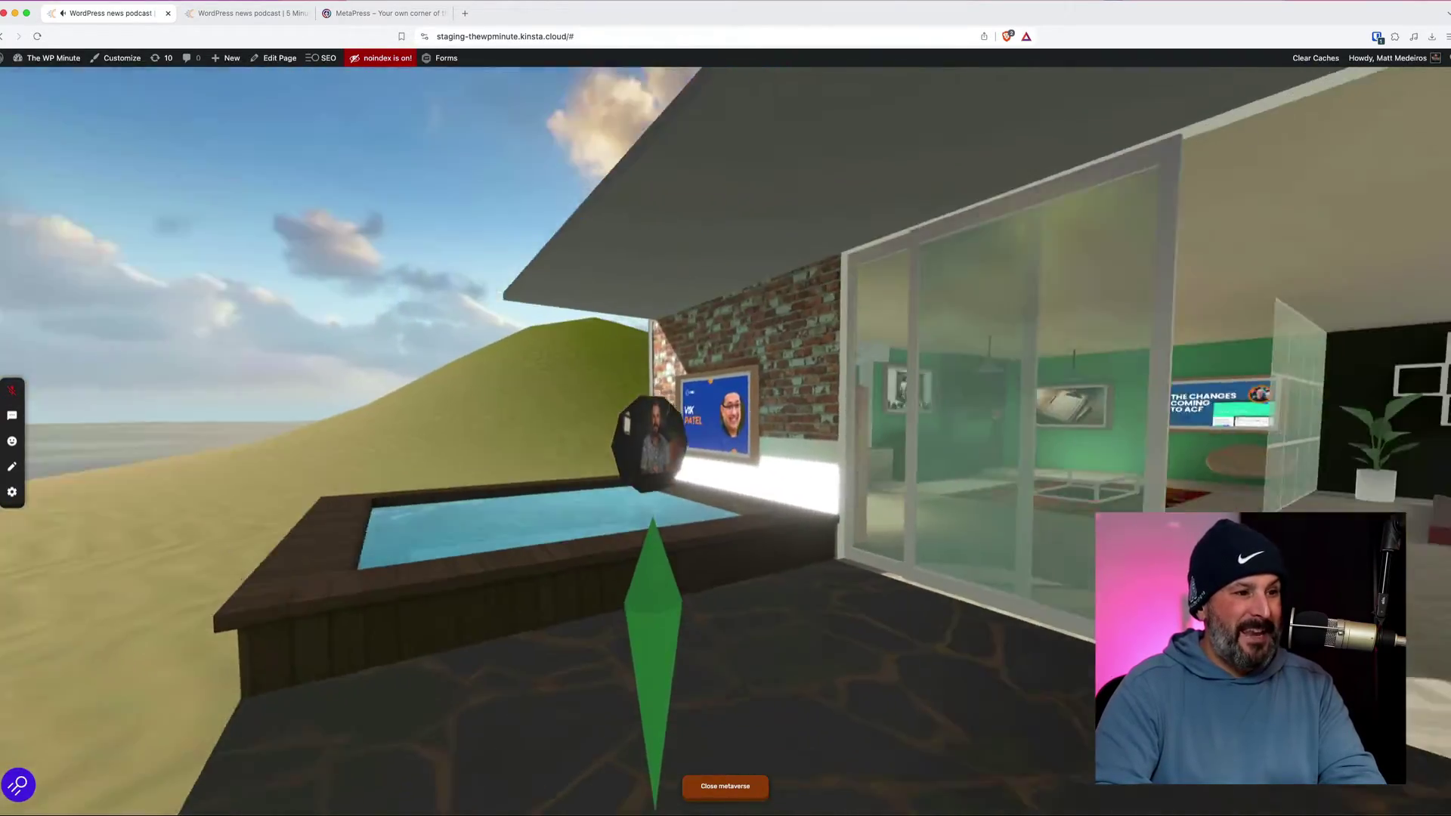
key("d")
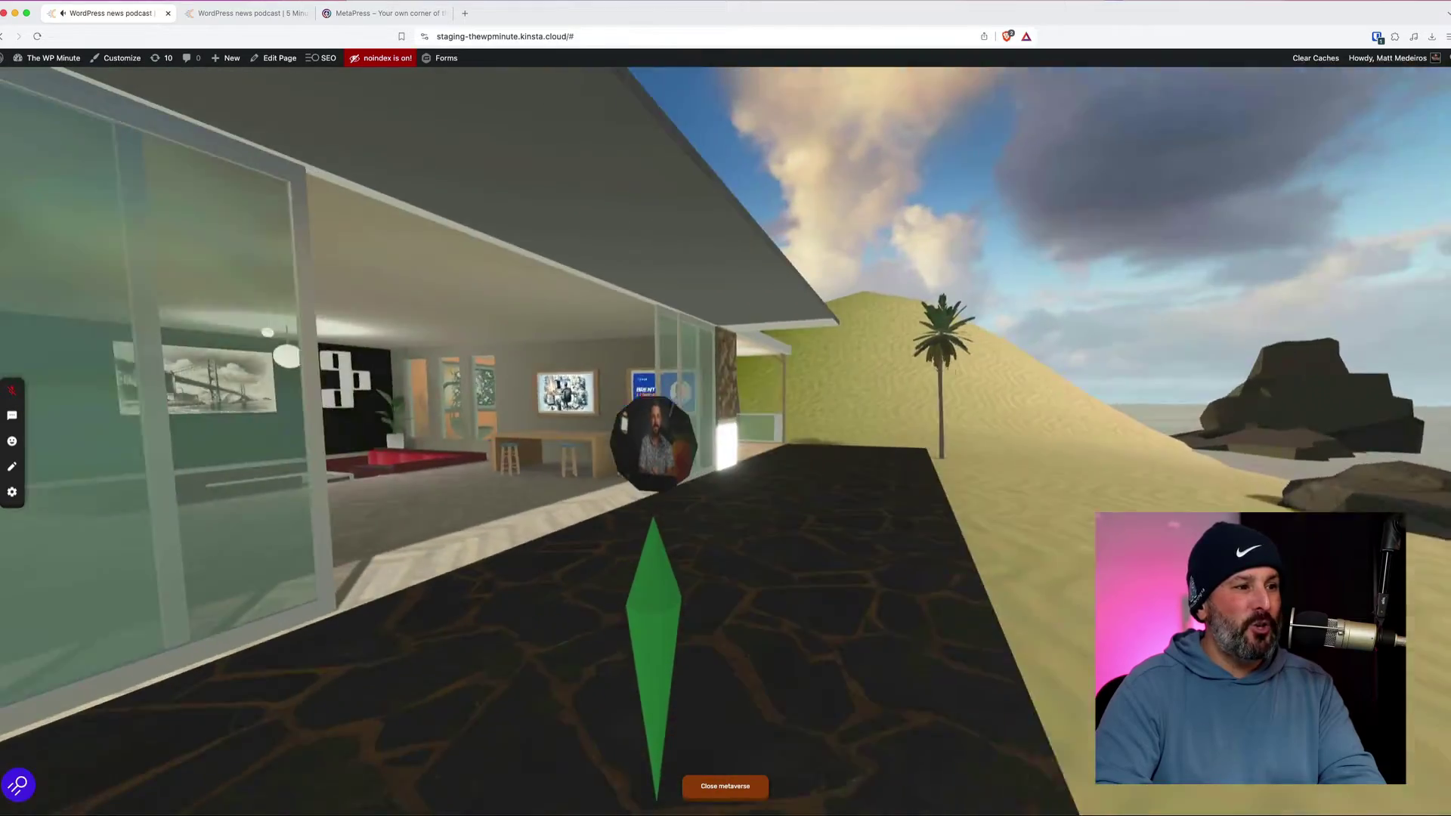
Enter the house and tour the sunken lounge and the green living room with its framed posts
key("w")
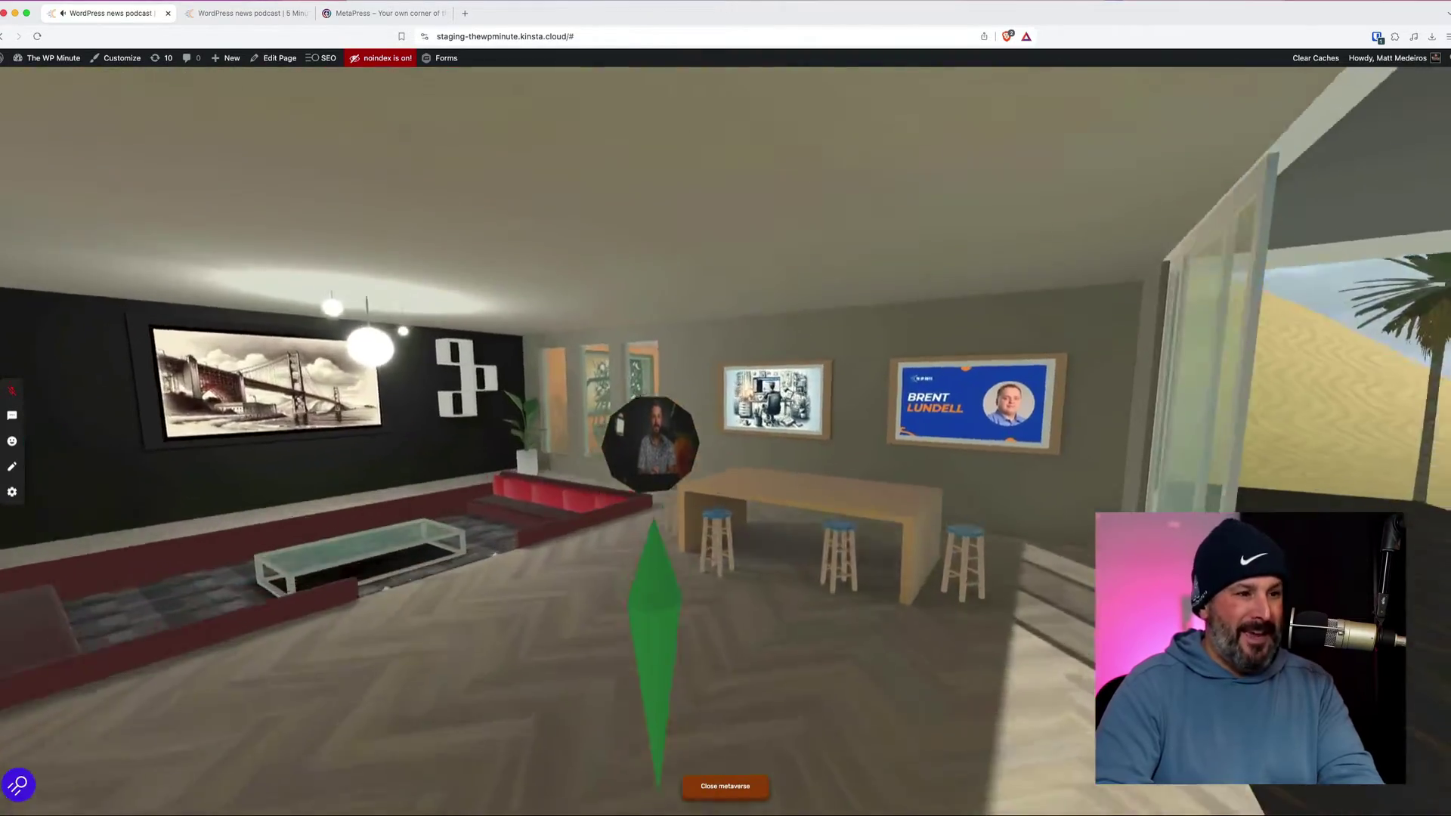
key("a")
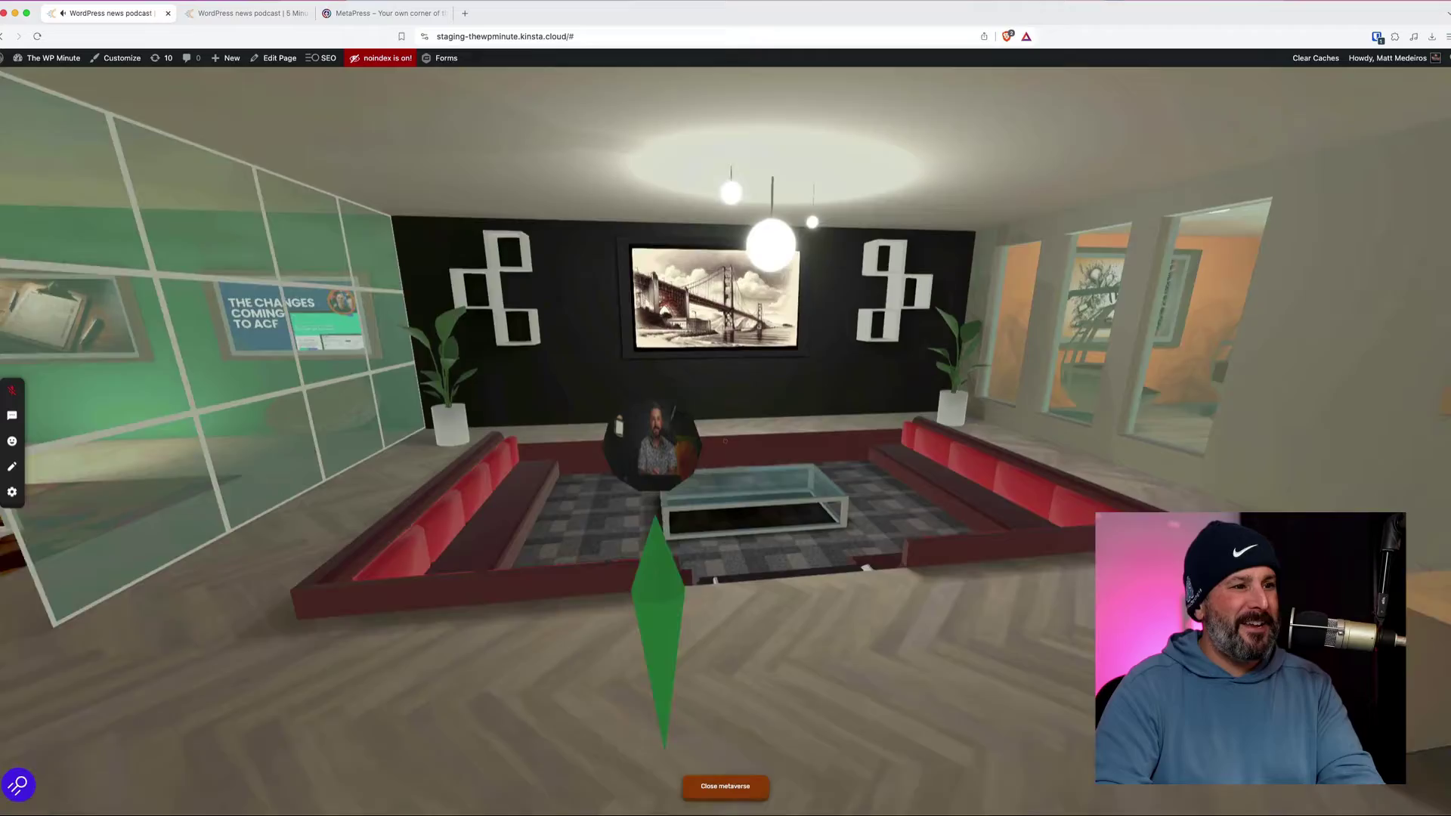
key("d")
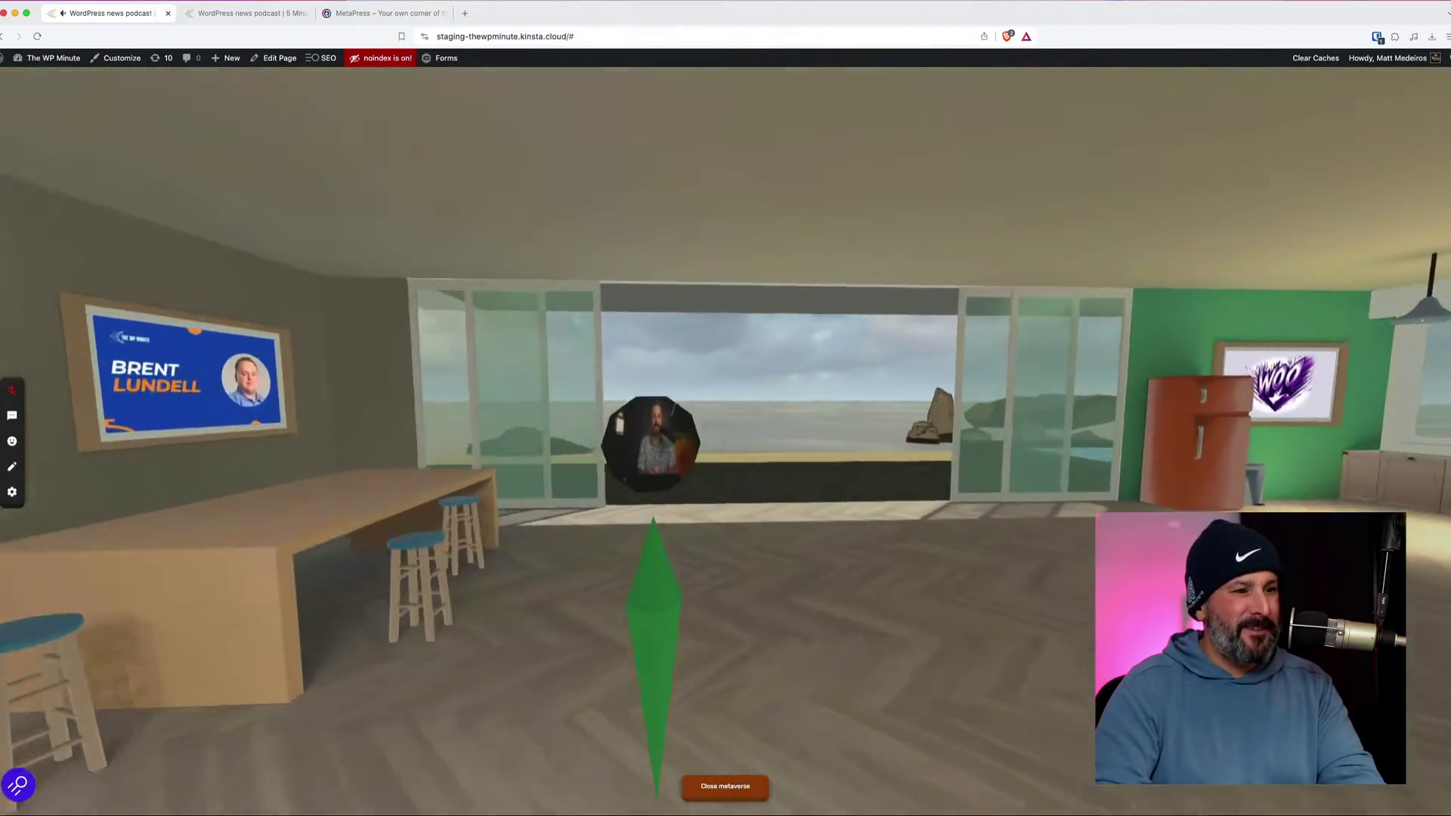
key("w")
key("d")
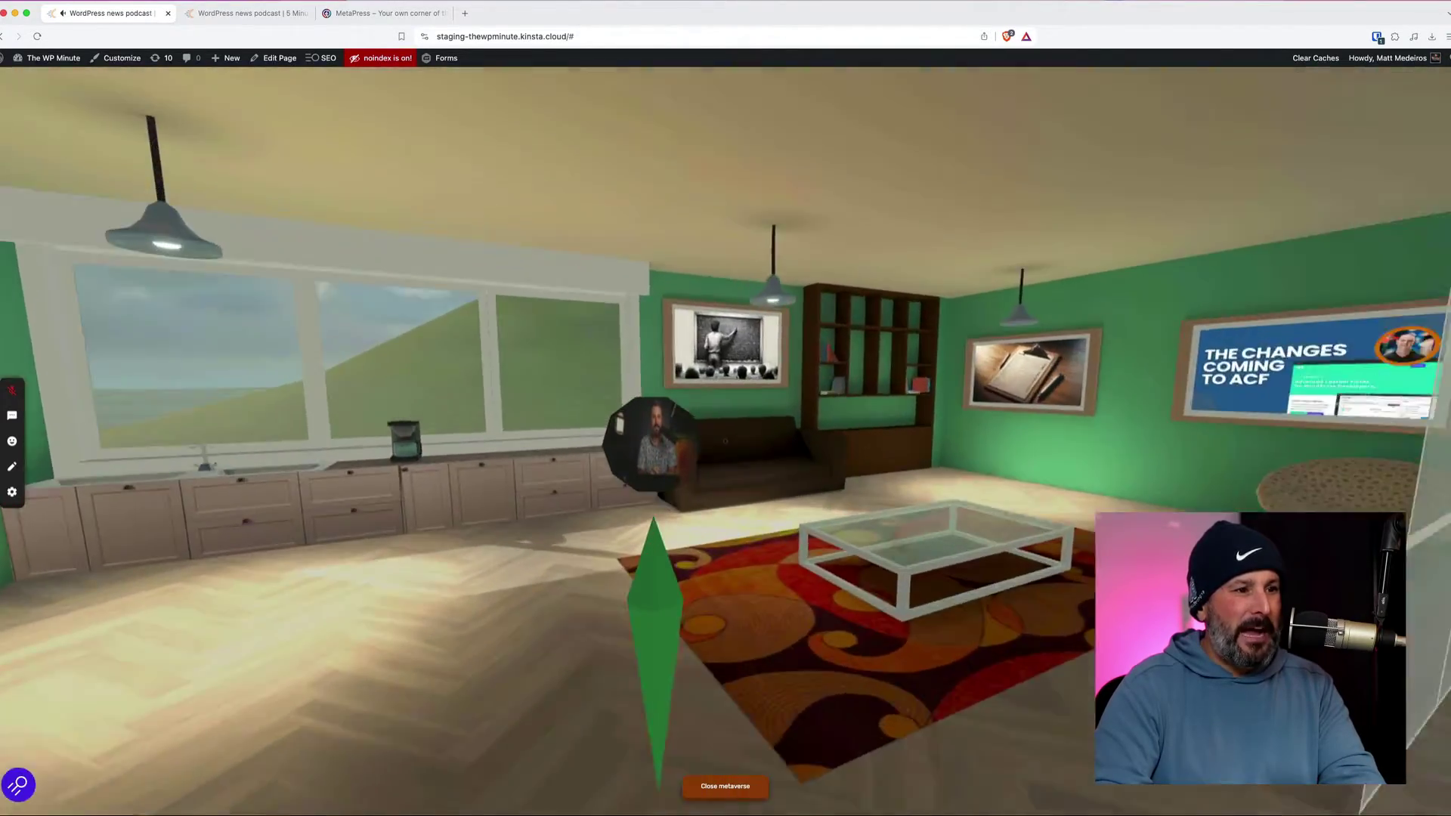
key("a")
key("d")
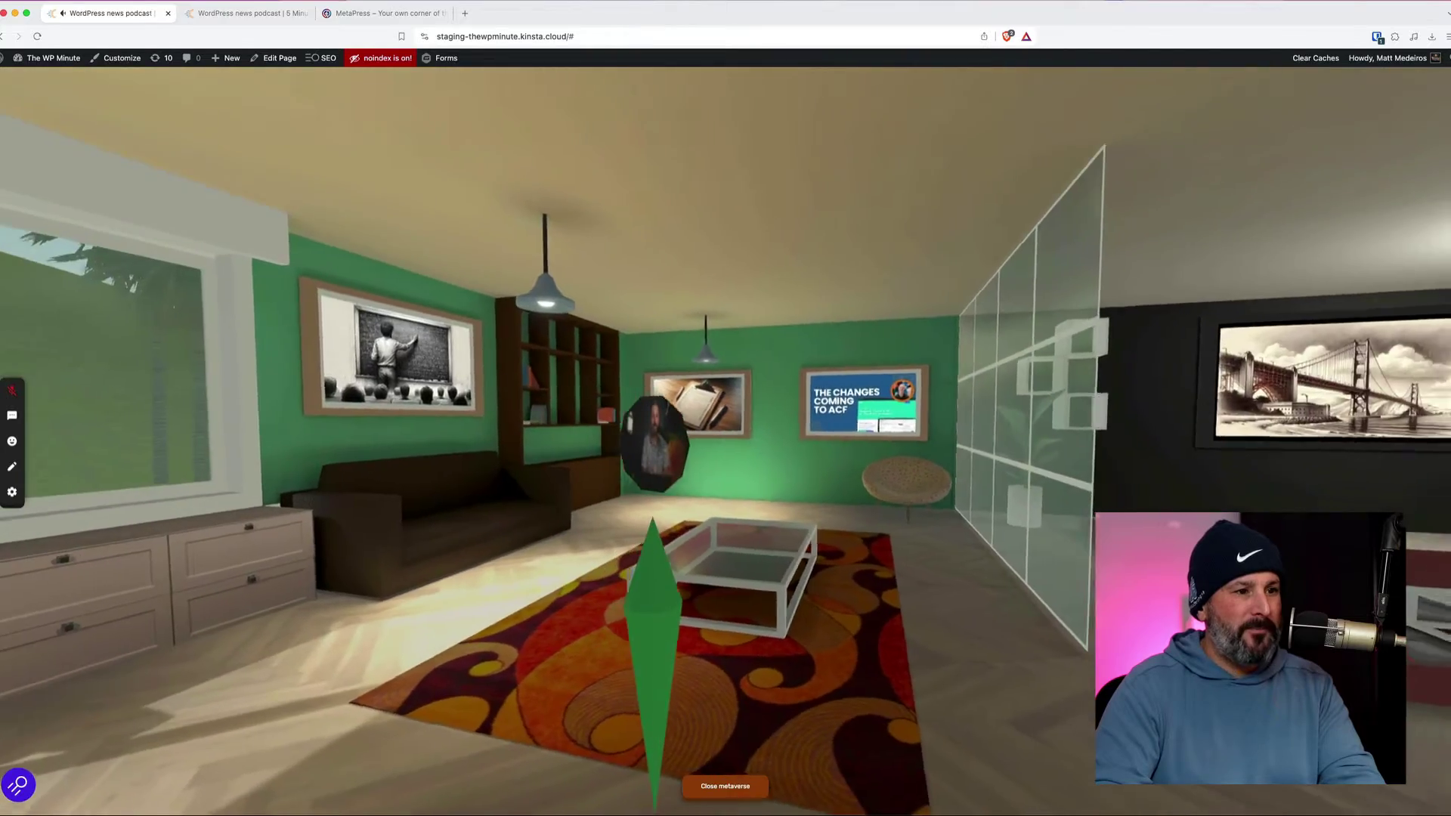
key("d")
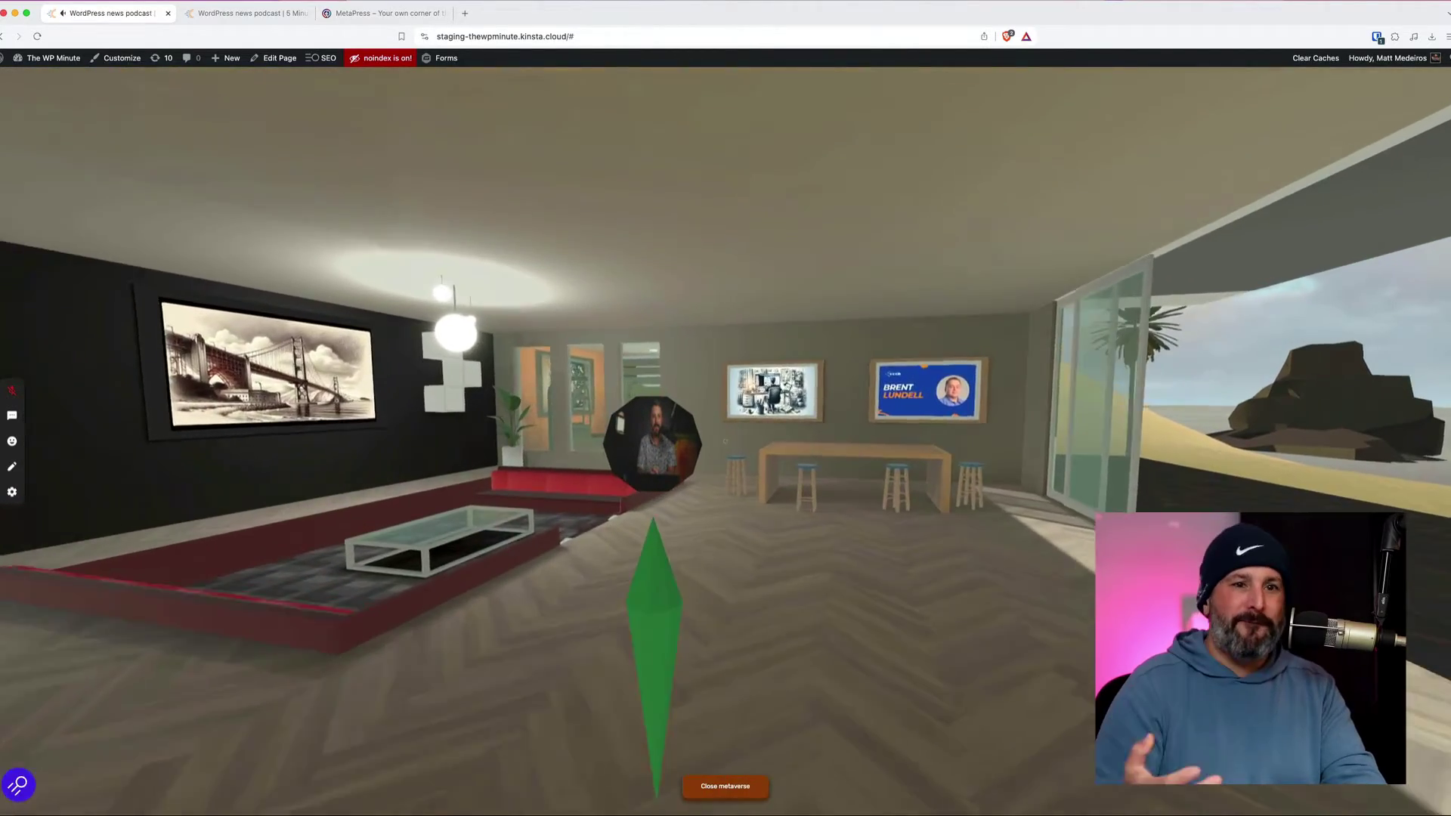
Walk to the blue guest picture by the bar table and open its Bluehost post, reading down to Key Takeaways
key("w")
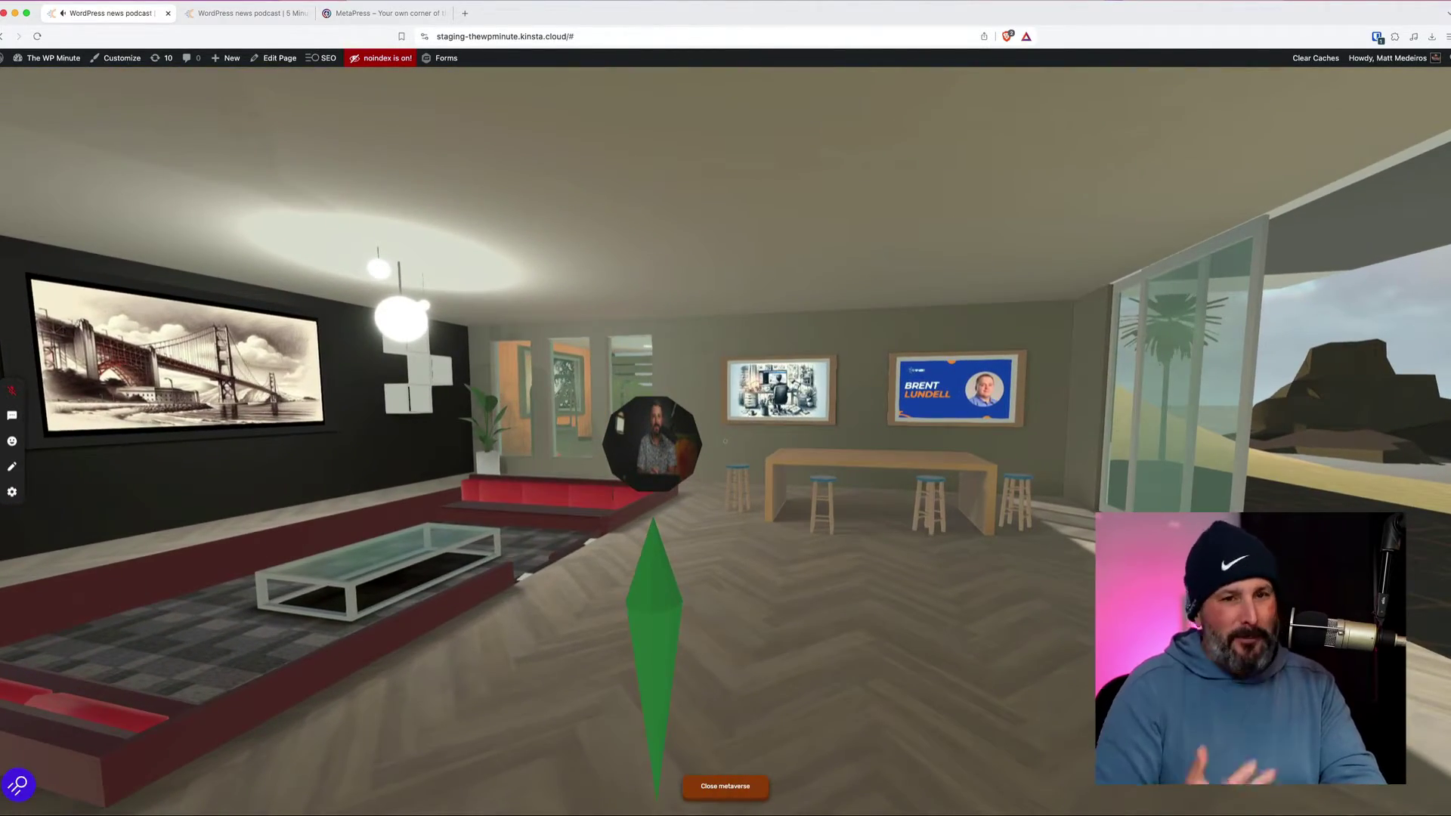
key("a")
key("d")
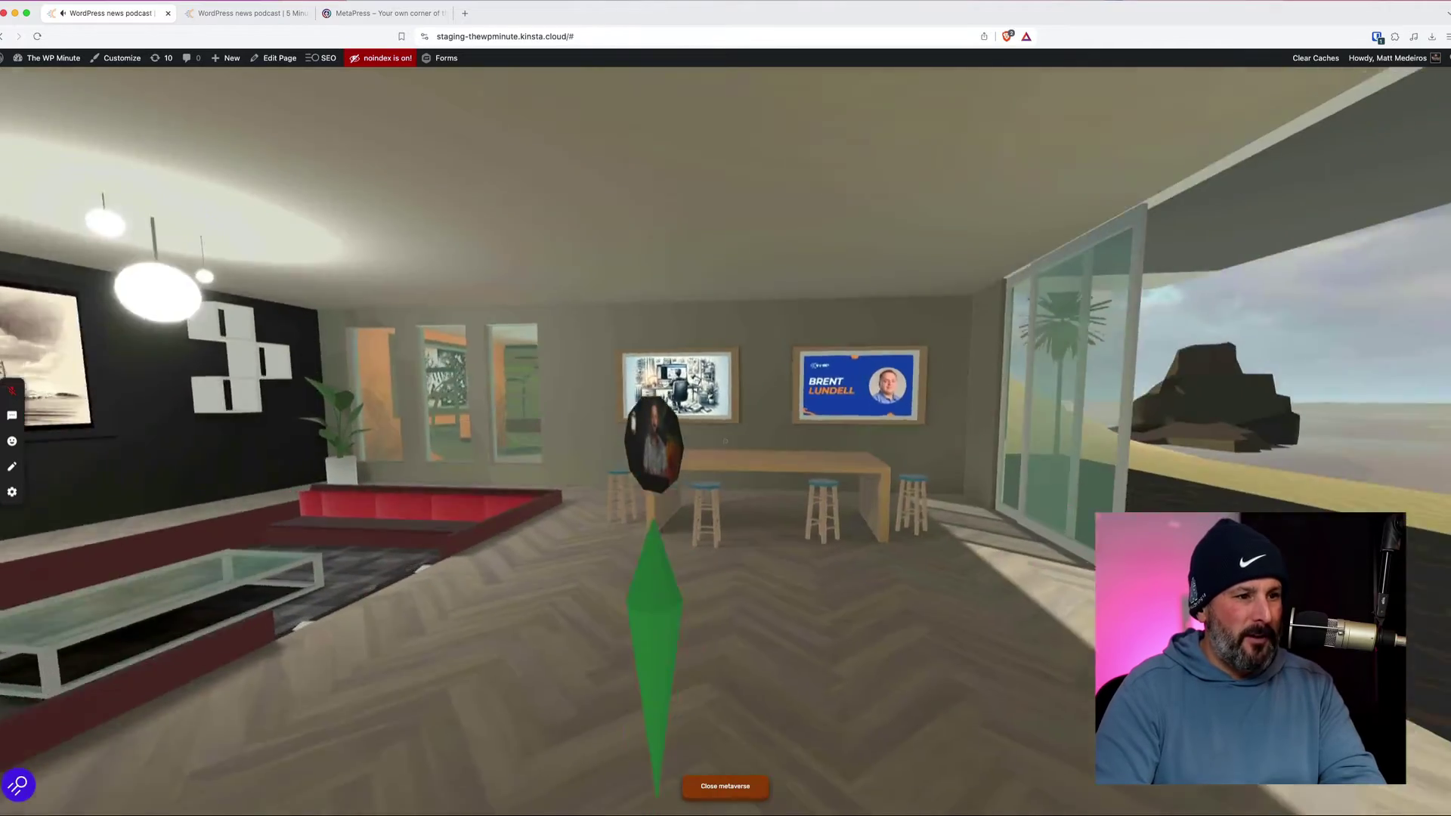
key("w")
key("w")
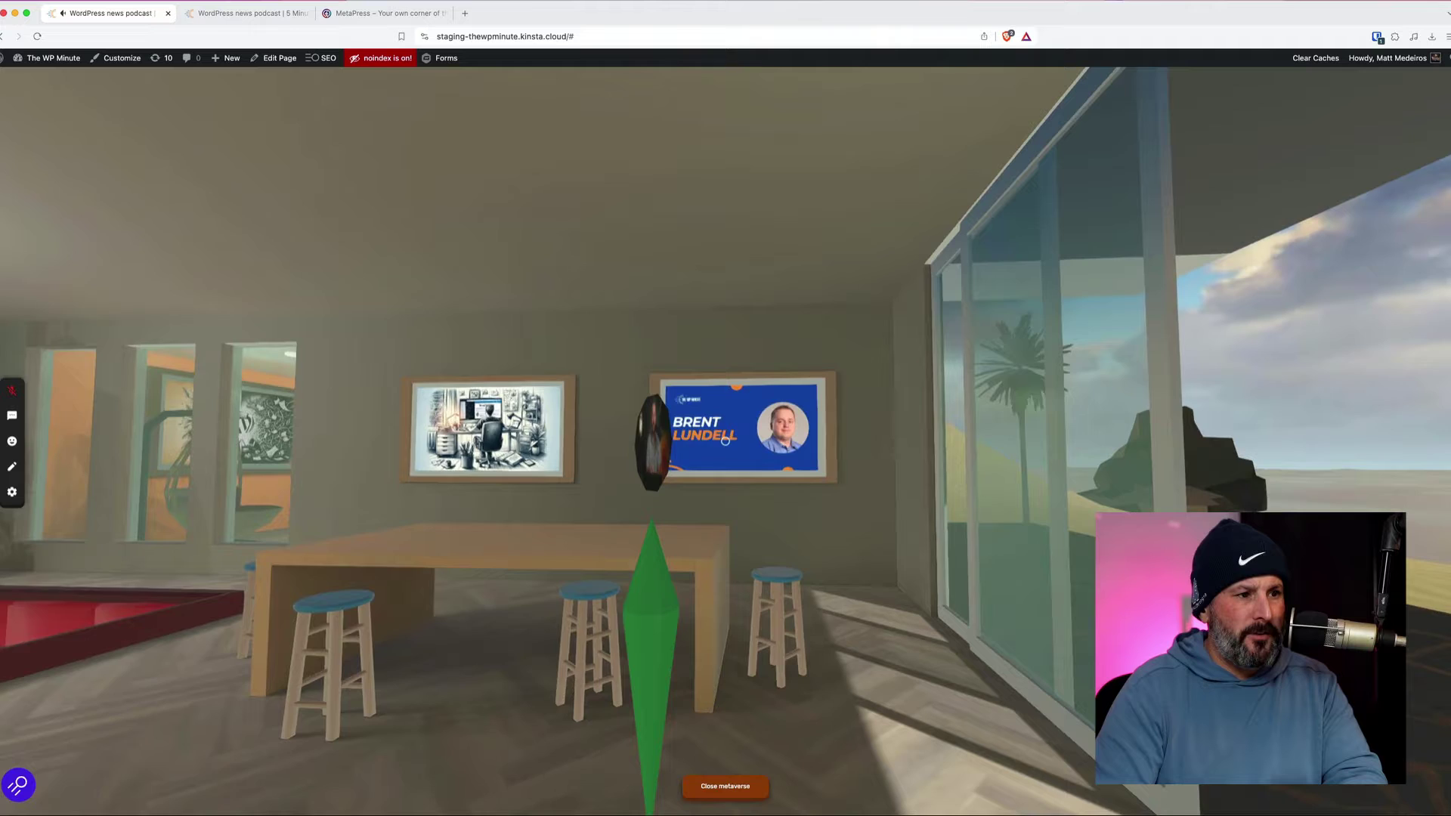
left_click(779, 480)
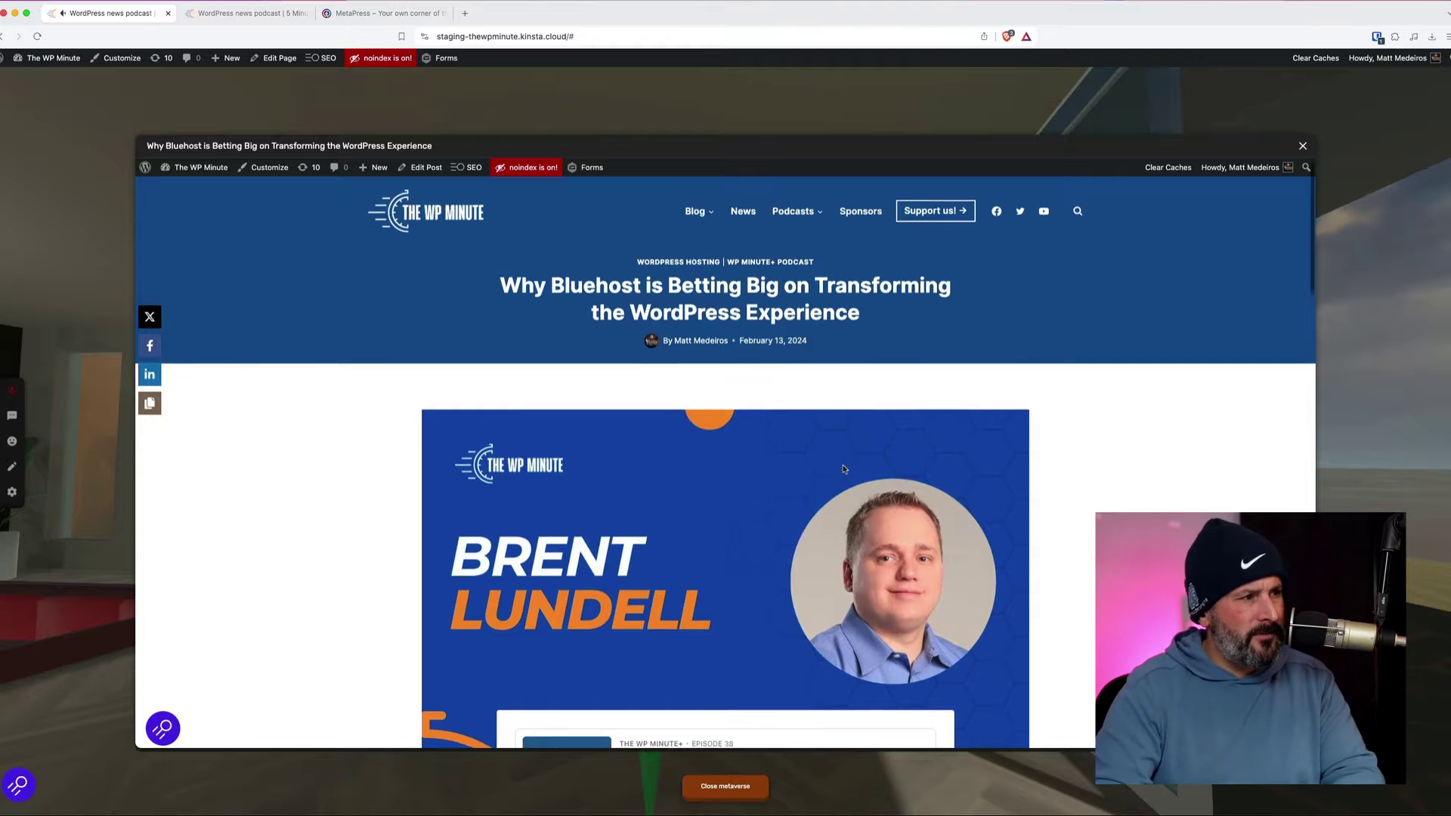
scroll(769, 475, "down", 10)
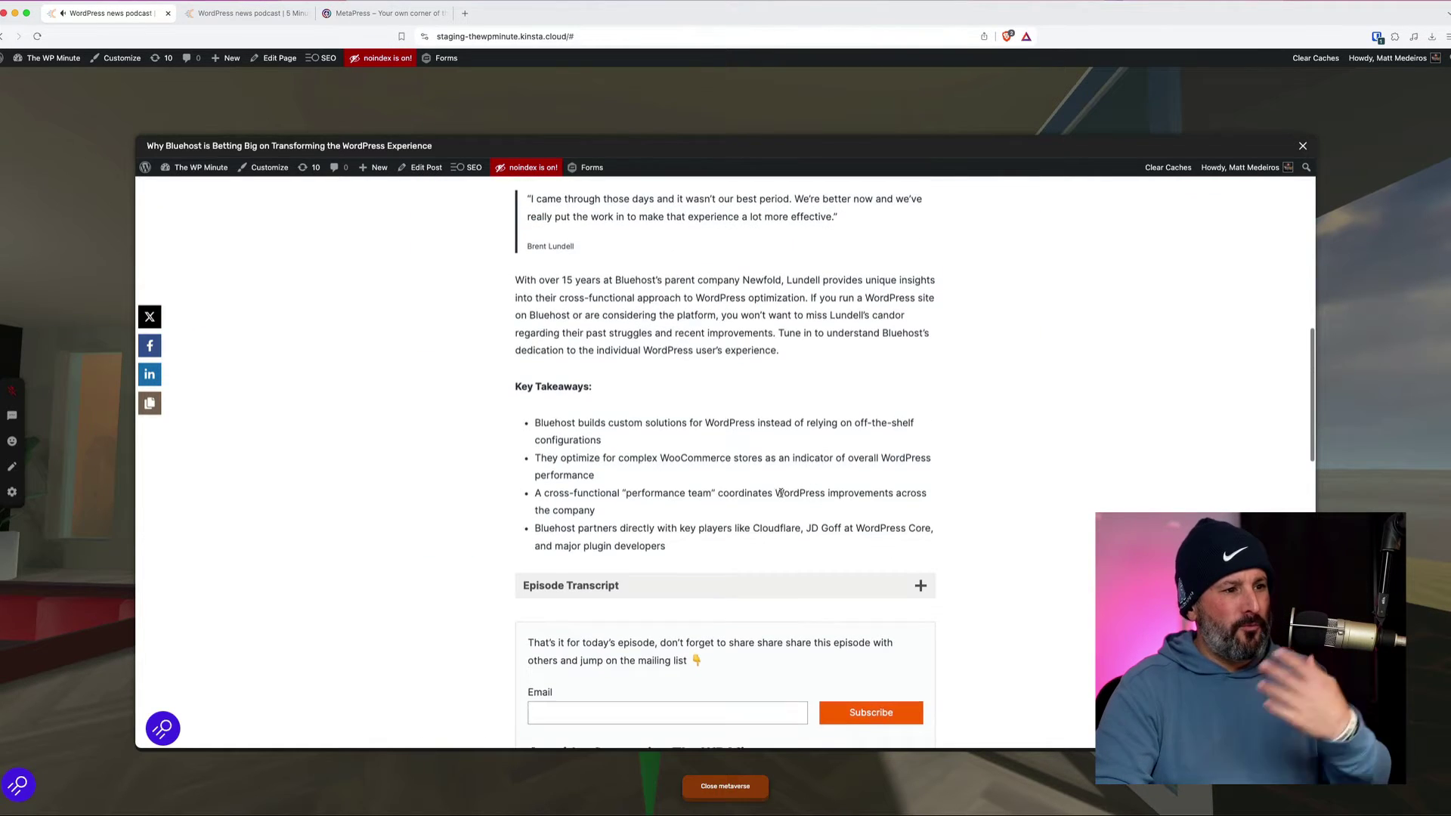
Finish reading and close the Bluehost post, and look around the lounge and bar area towards the open glass doors
scroll(781, 495, "down", 1)
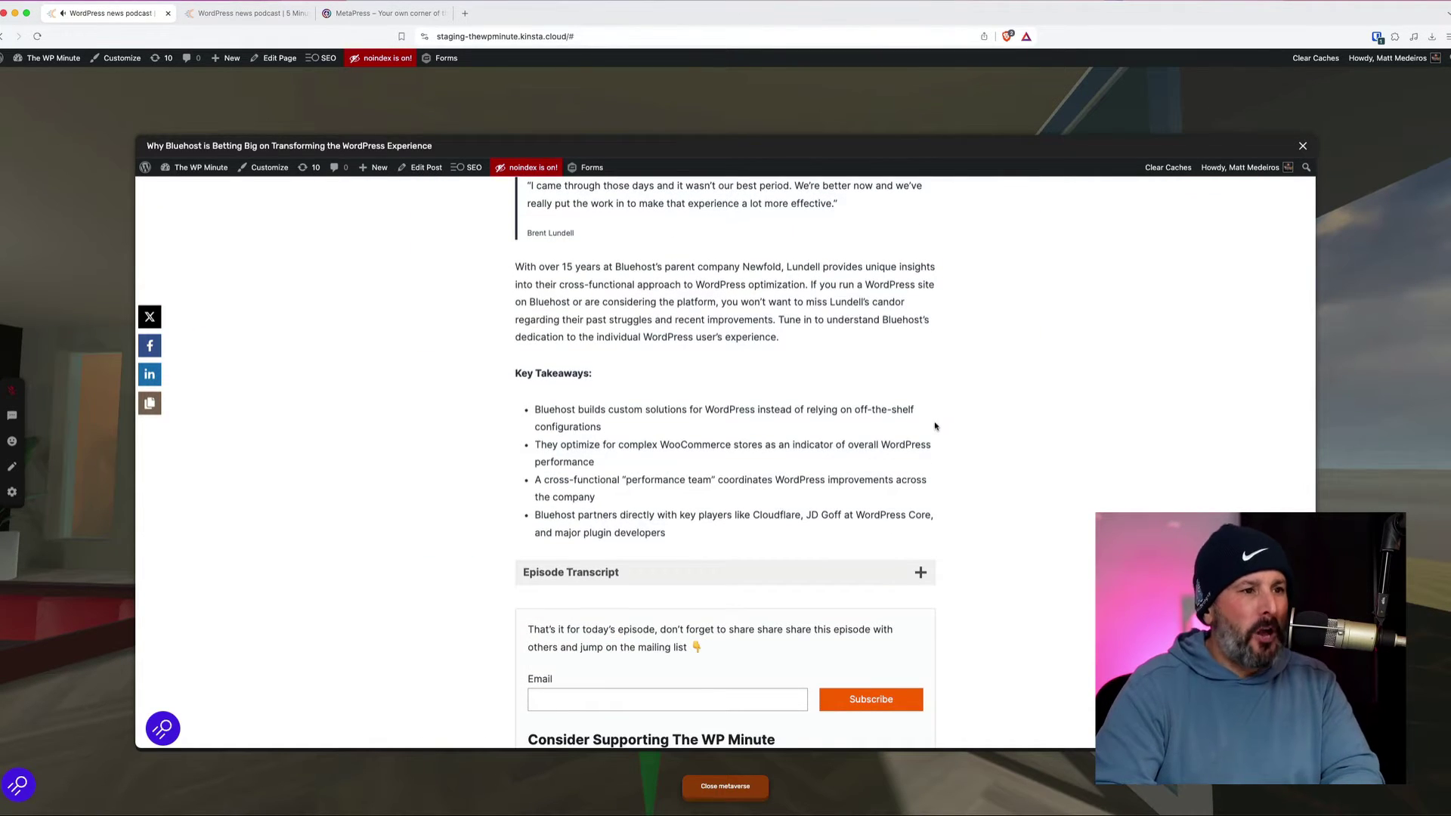
left_click(1303, 147)
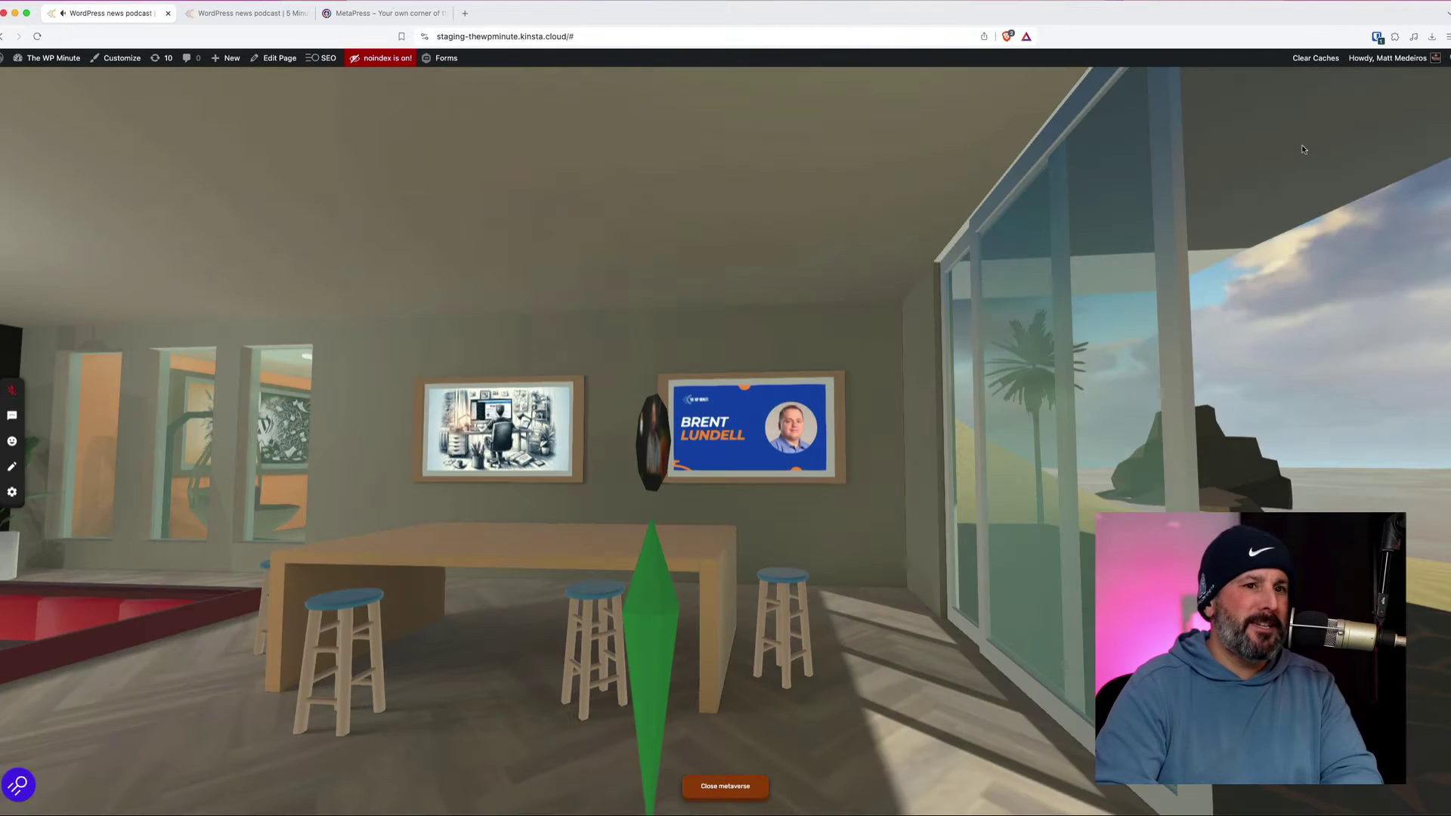
key("Left")
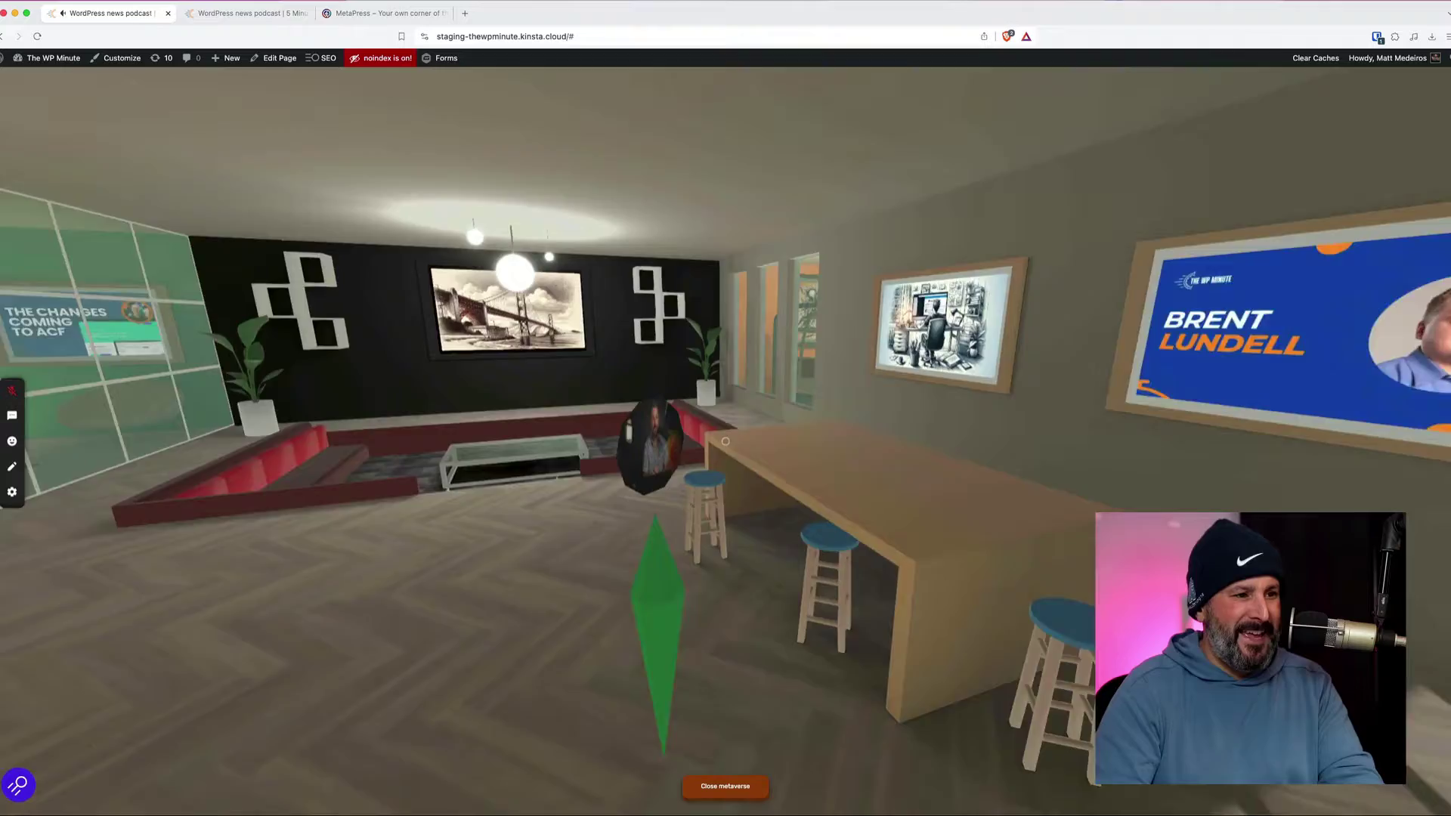
key("w")
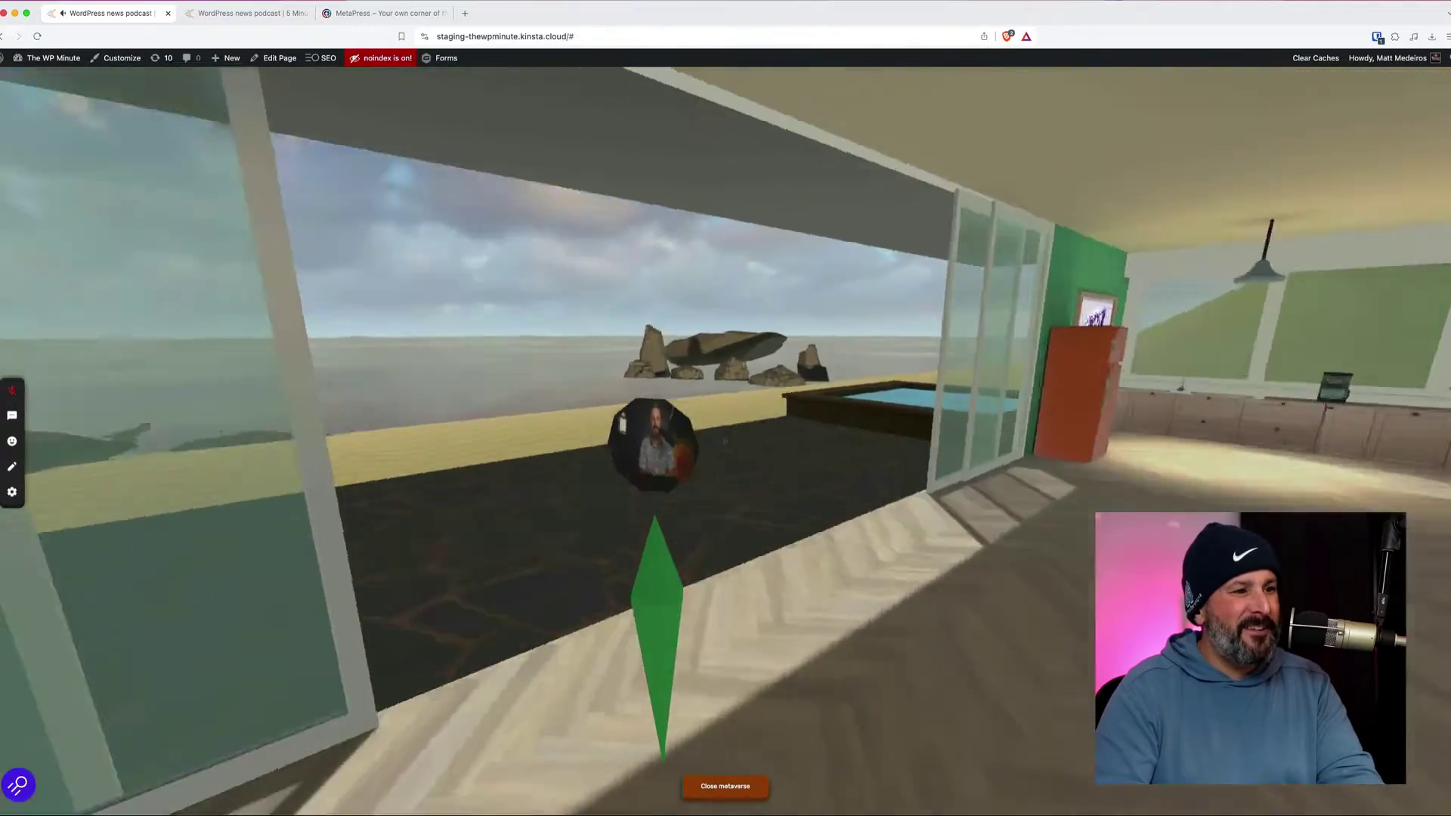
Walk along the terrace to the orange patio and read the post "Data Liberation Needs to Happen within WordPress, Too" before closing it
key("Left")
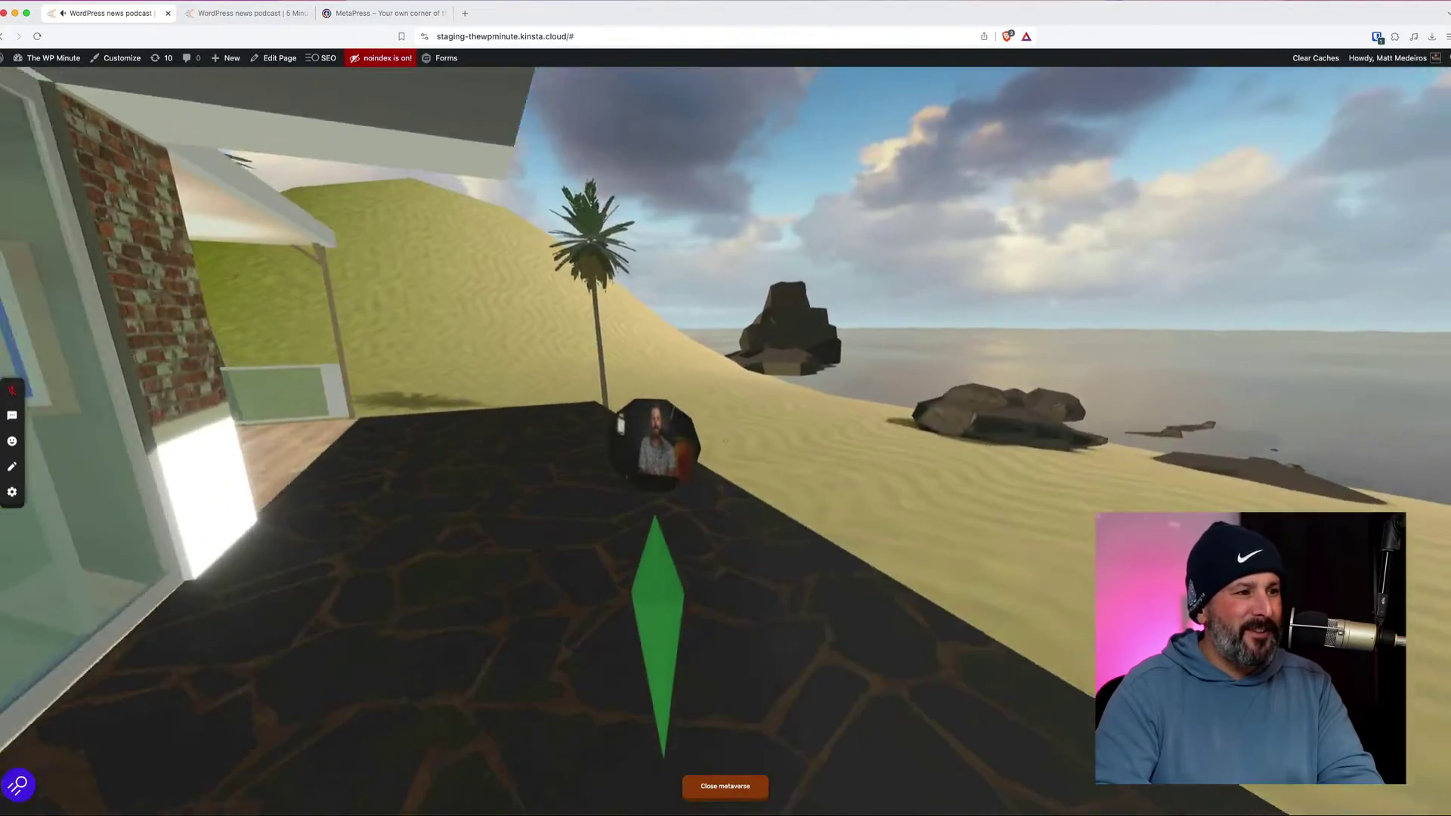
key("Left")
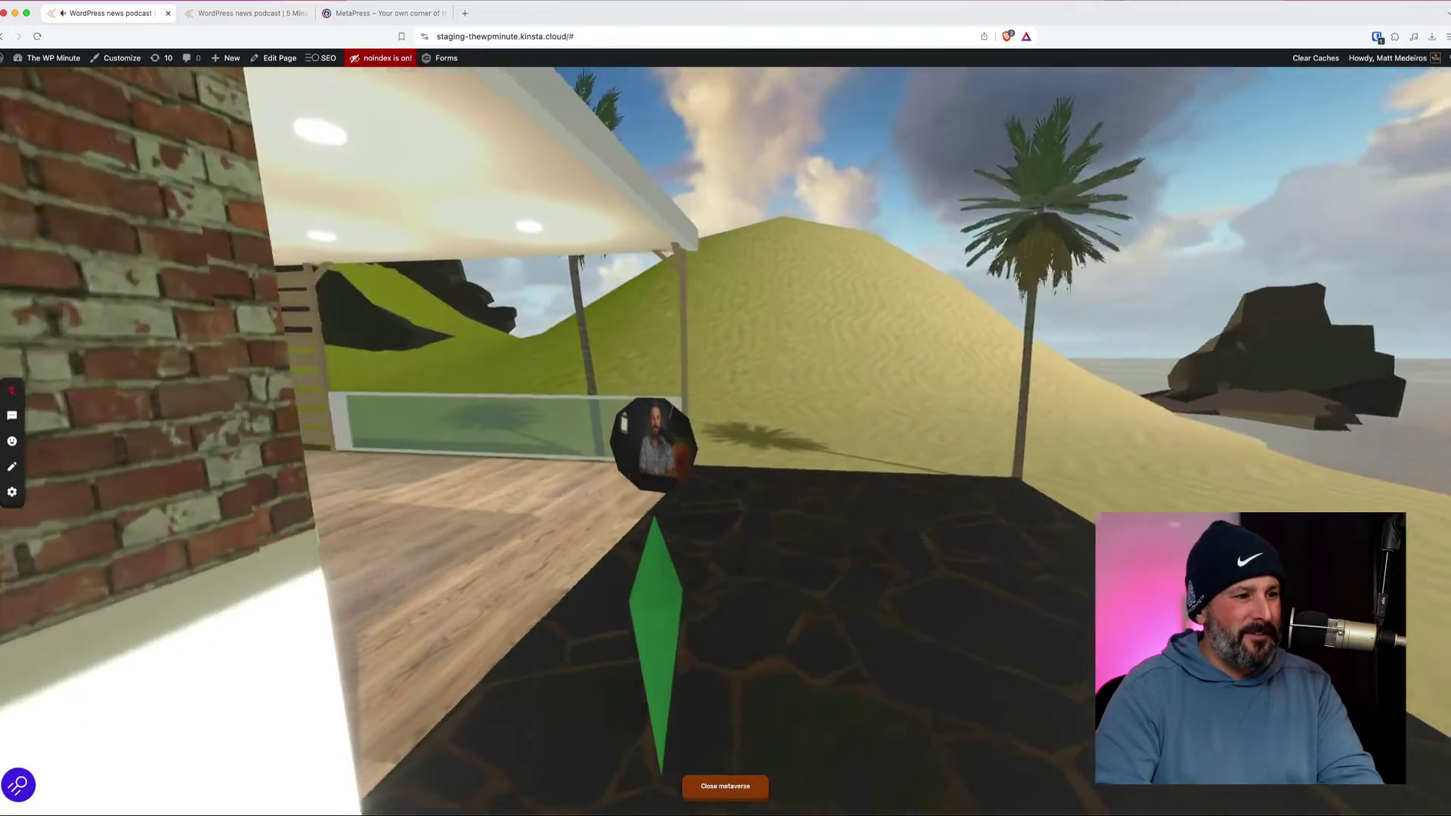
key("Left")
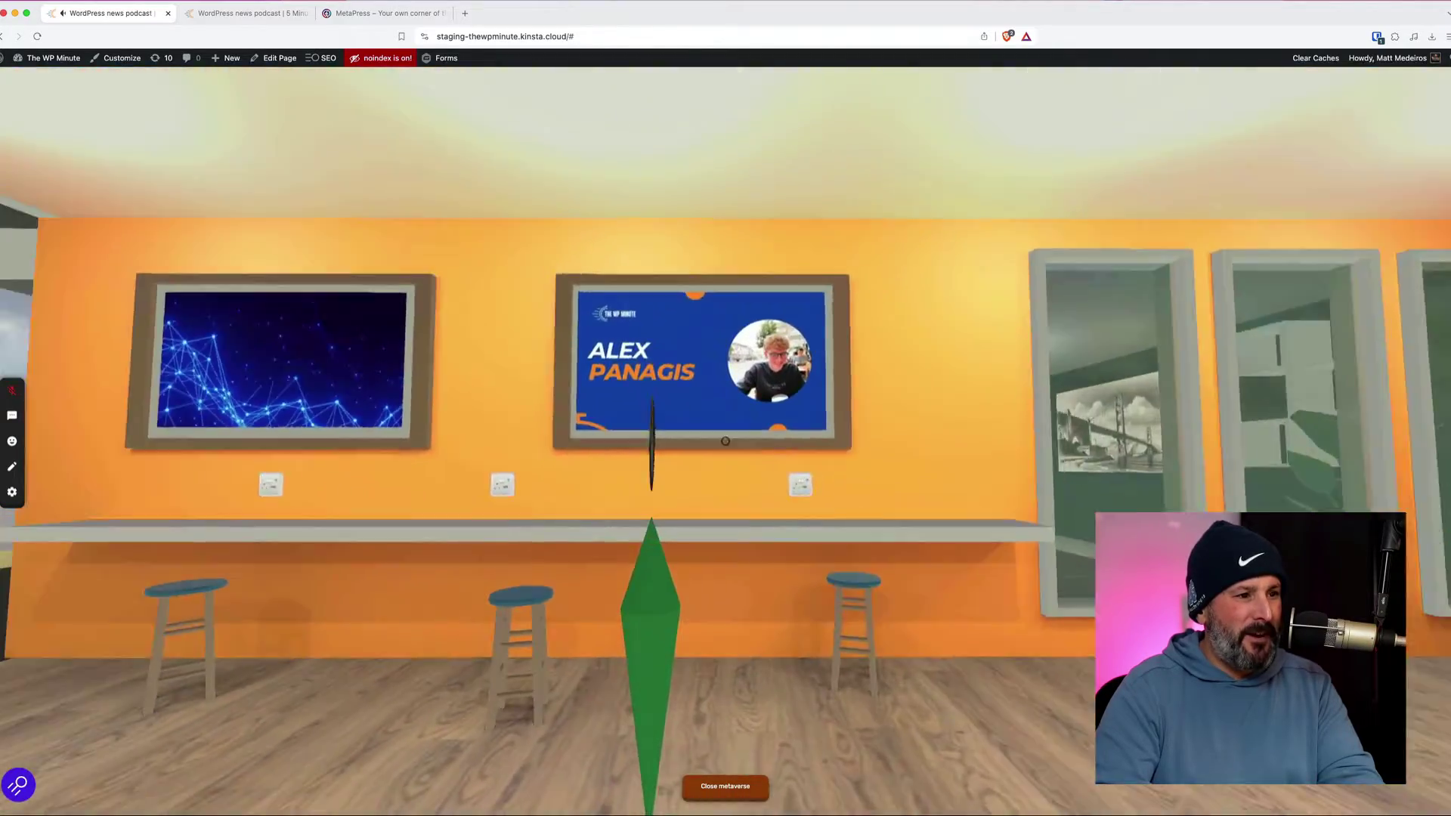
key("Up")
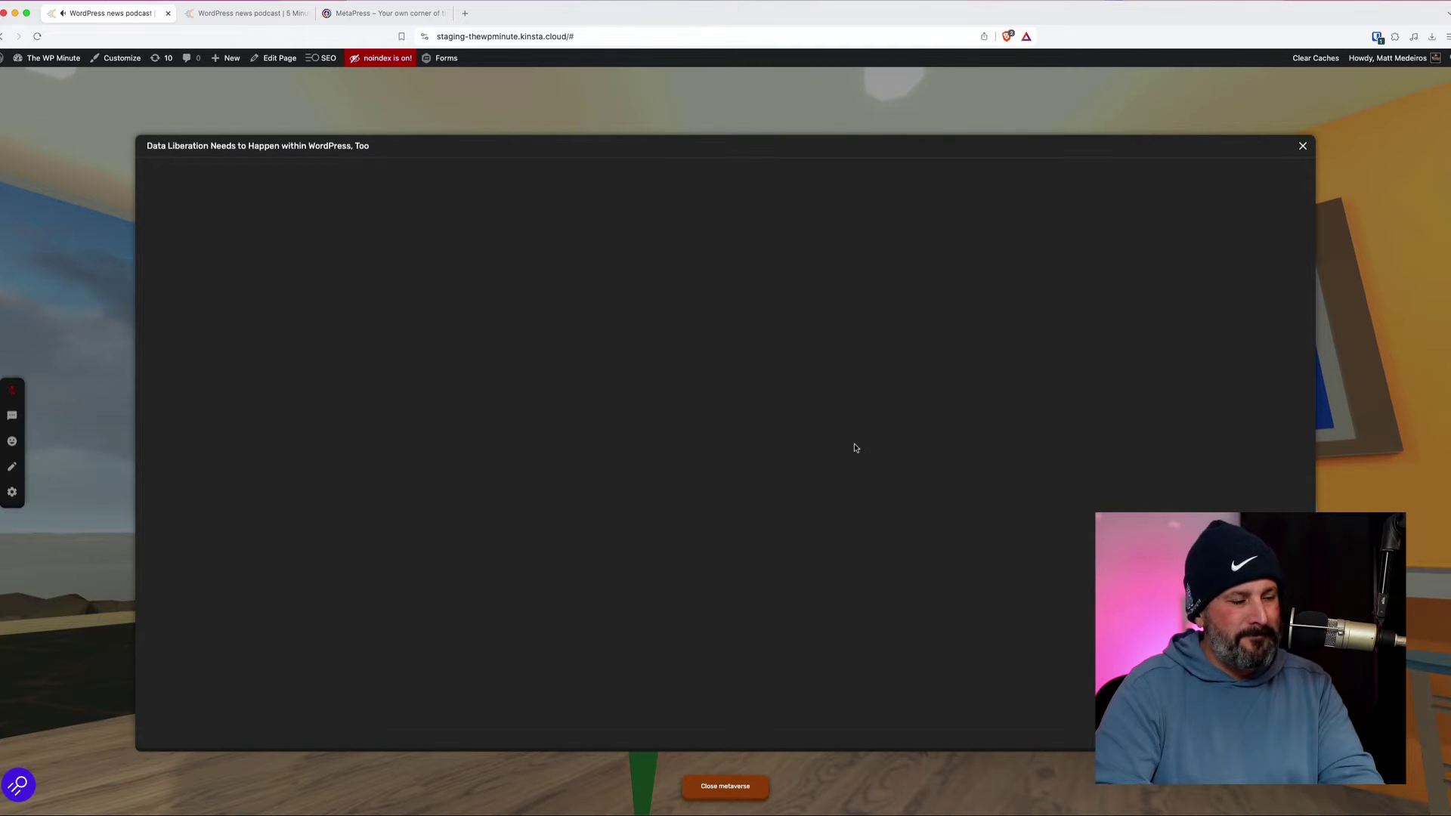
scroll(938, 473, "down", 5)
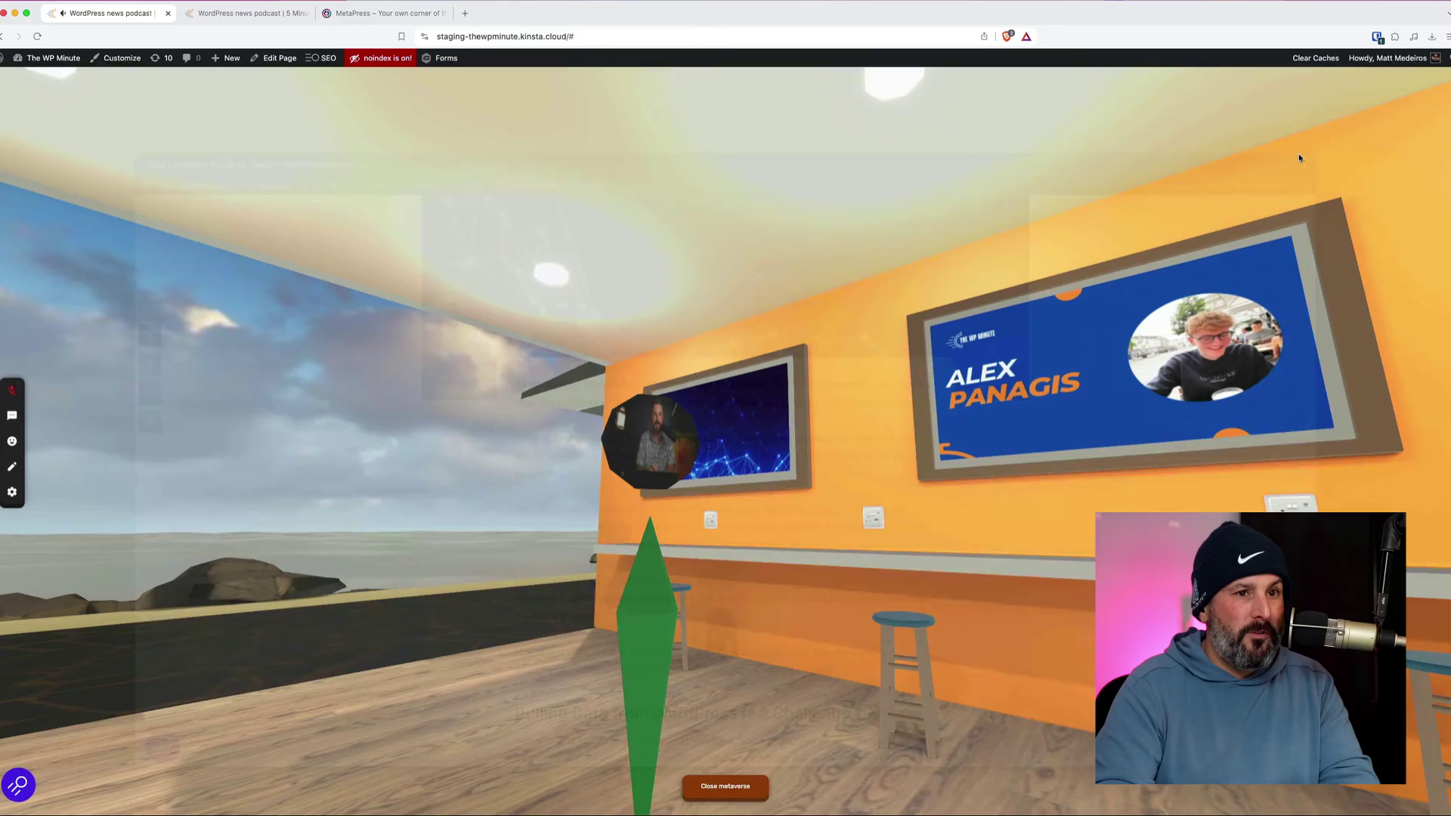
left_click(1301, 148)
Look over the orange patio and its pictures, and walk back along the terrace to face the house's open glass doors
left_click_drag(920, 416, 1171, 420)
key("Down")
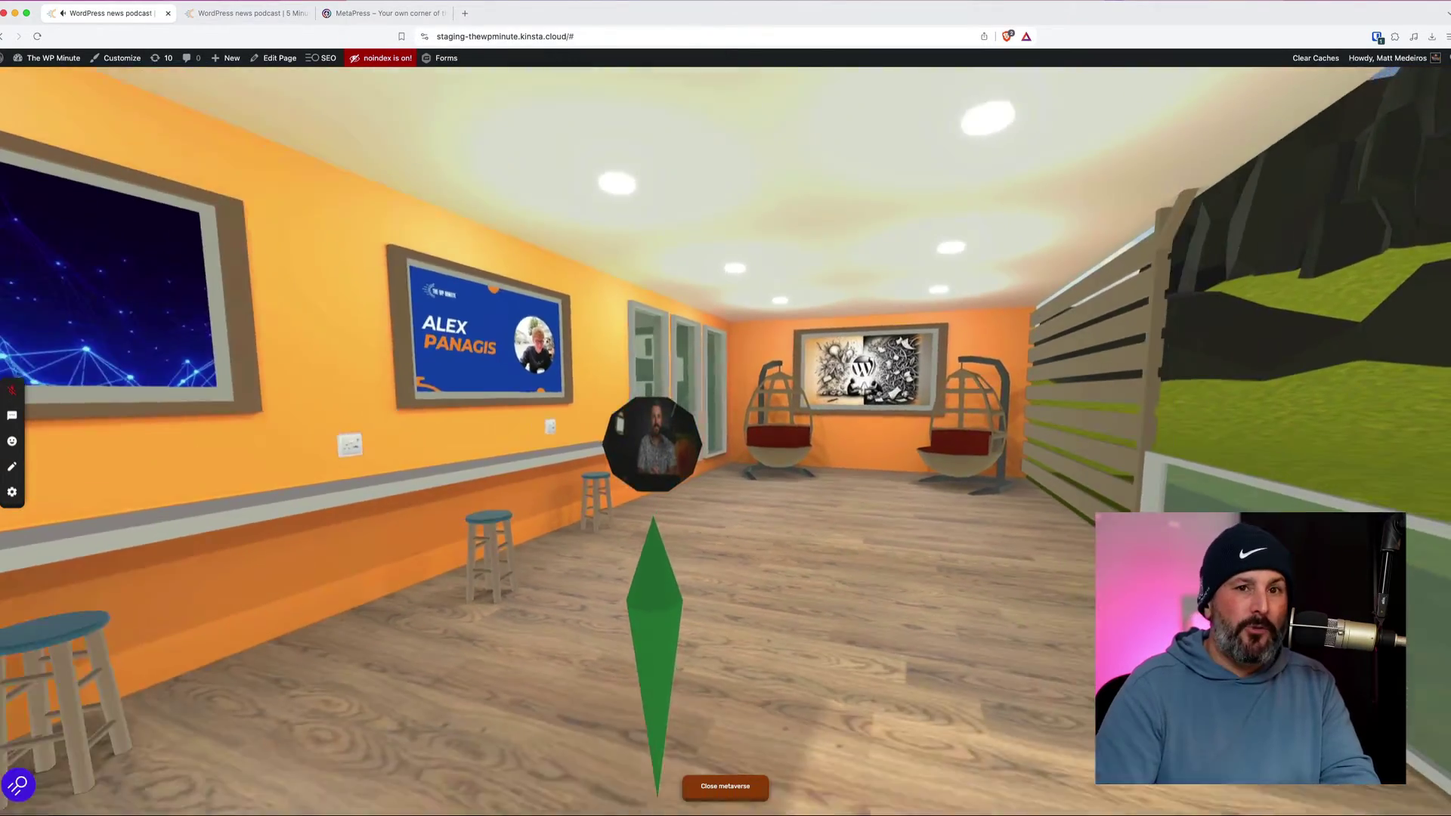
key("Down")
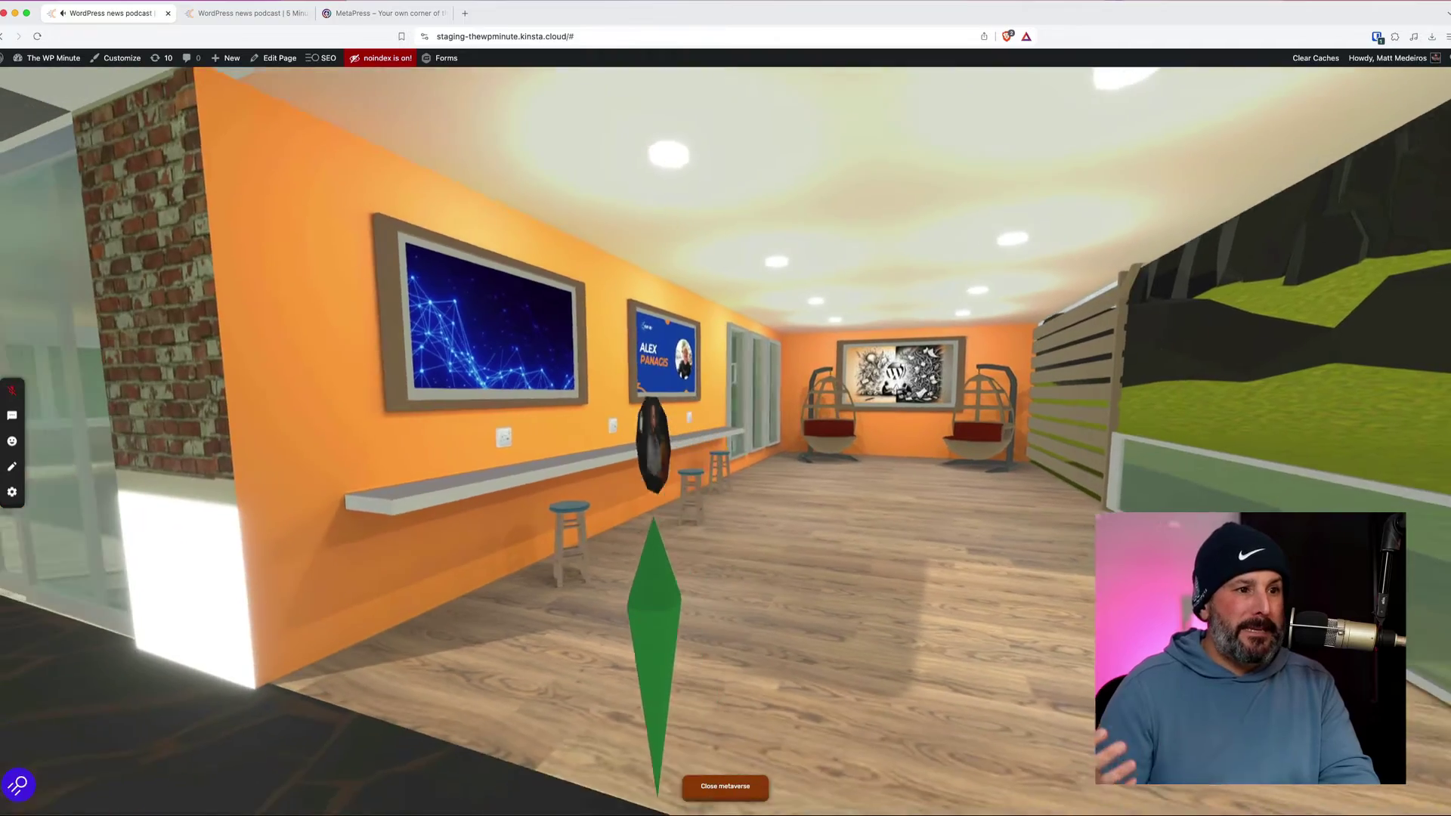
key("Left")
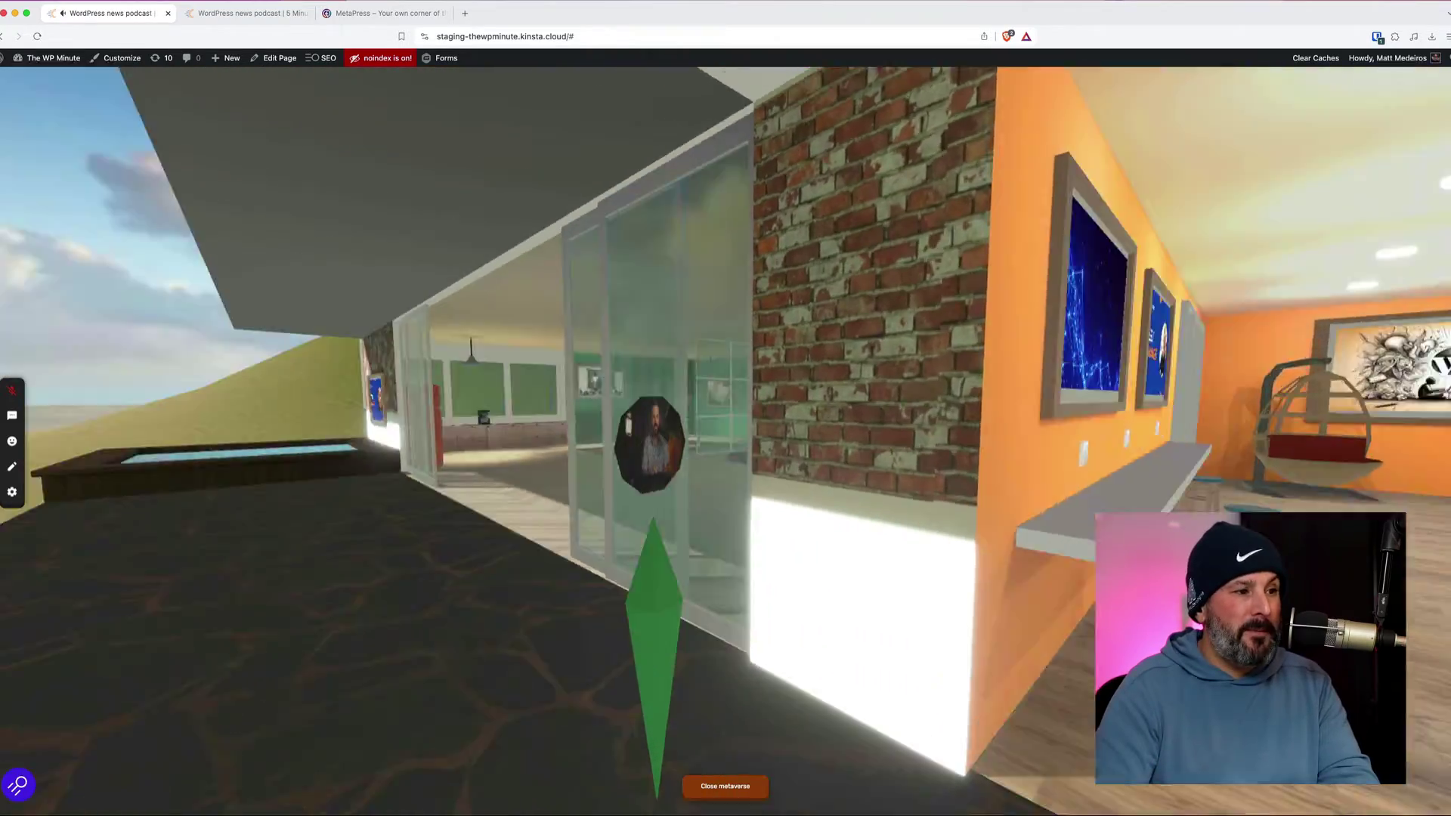
key("Right")
key("Up")
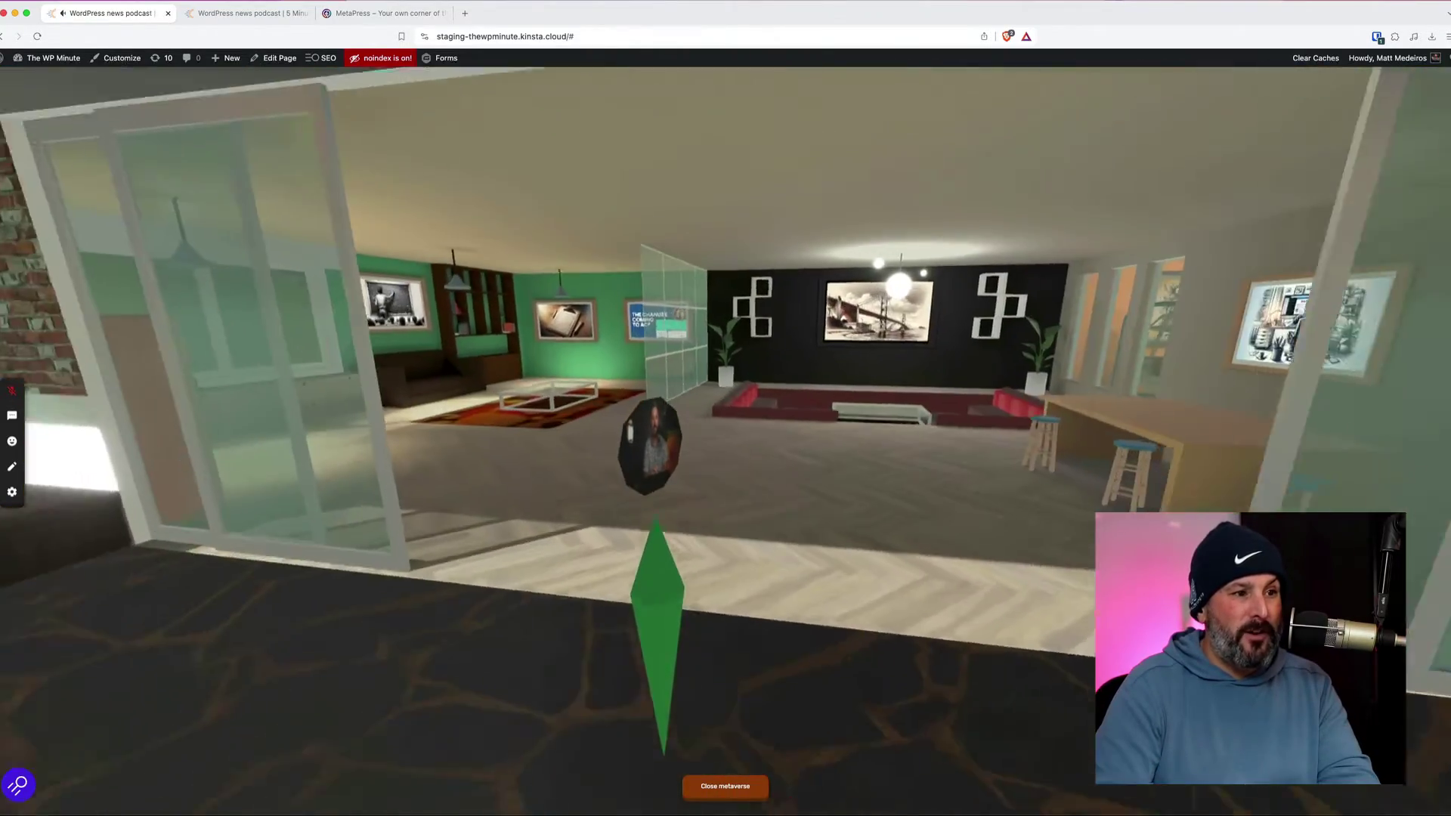
key("Down")
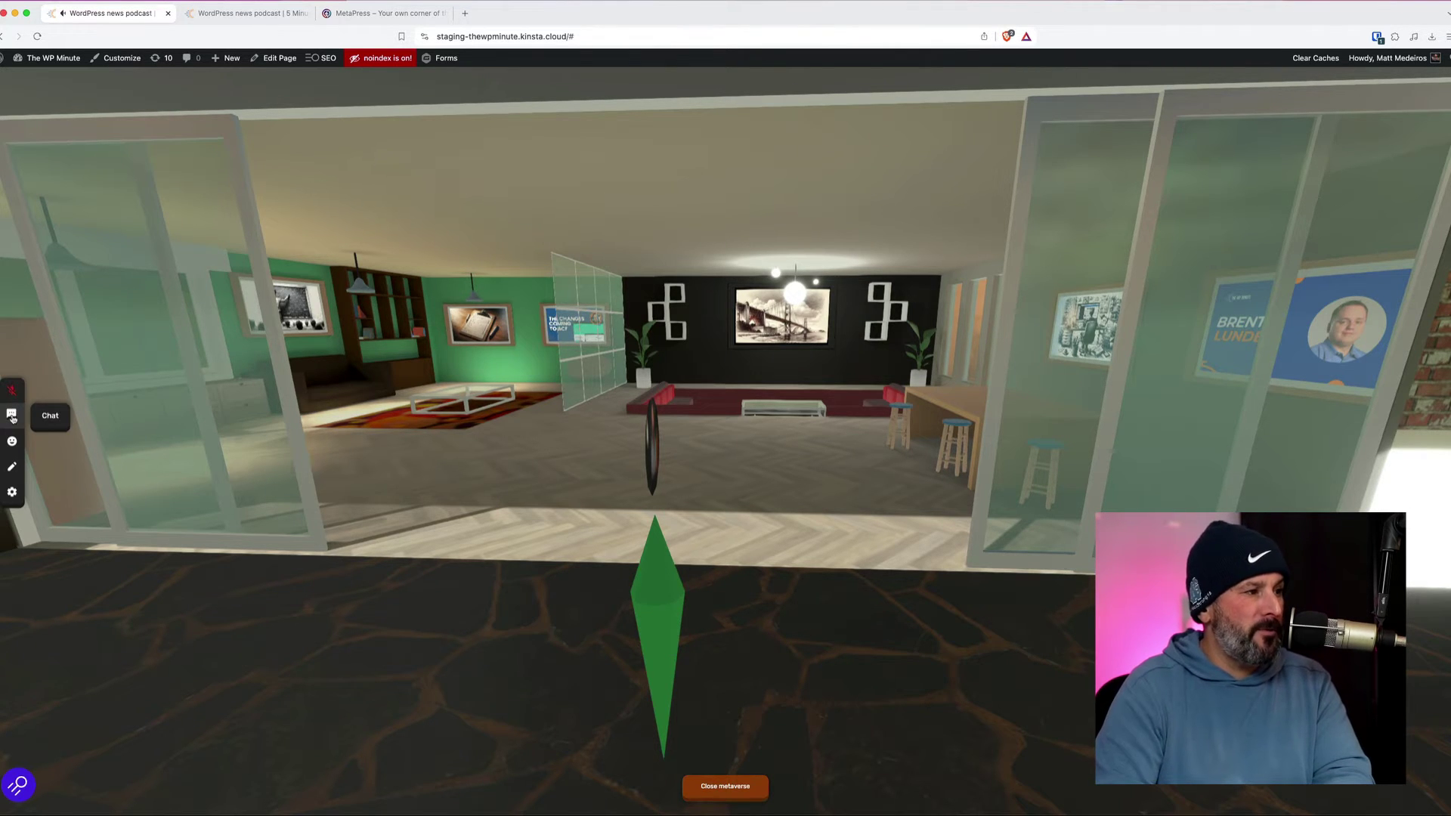
Send the message "hello!" in the metaverse chat and close the chat
left_click(12, 416)
type("hello")
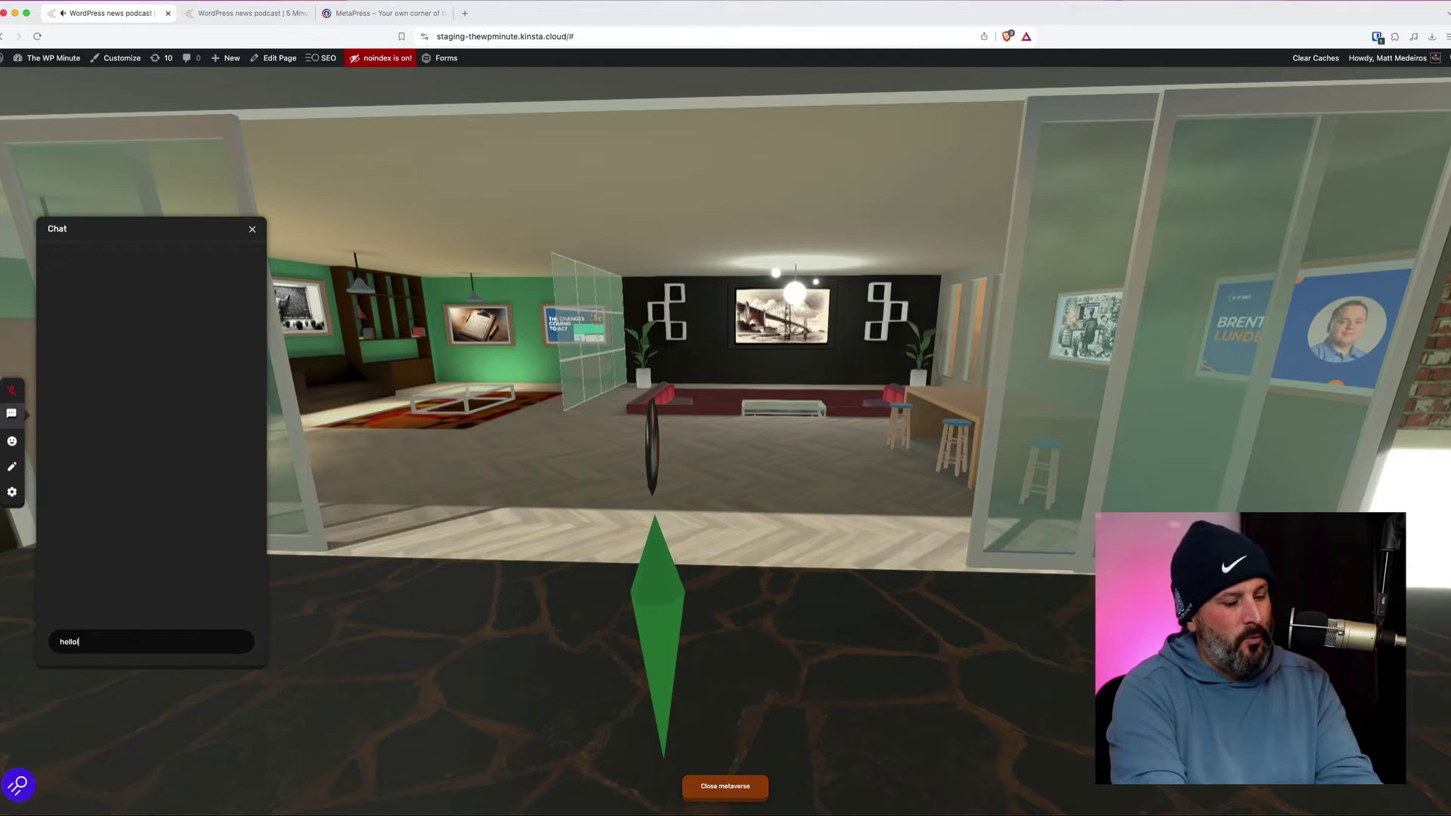
type("!")
key("Return")
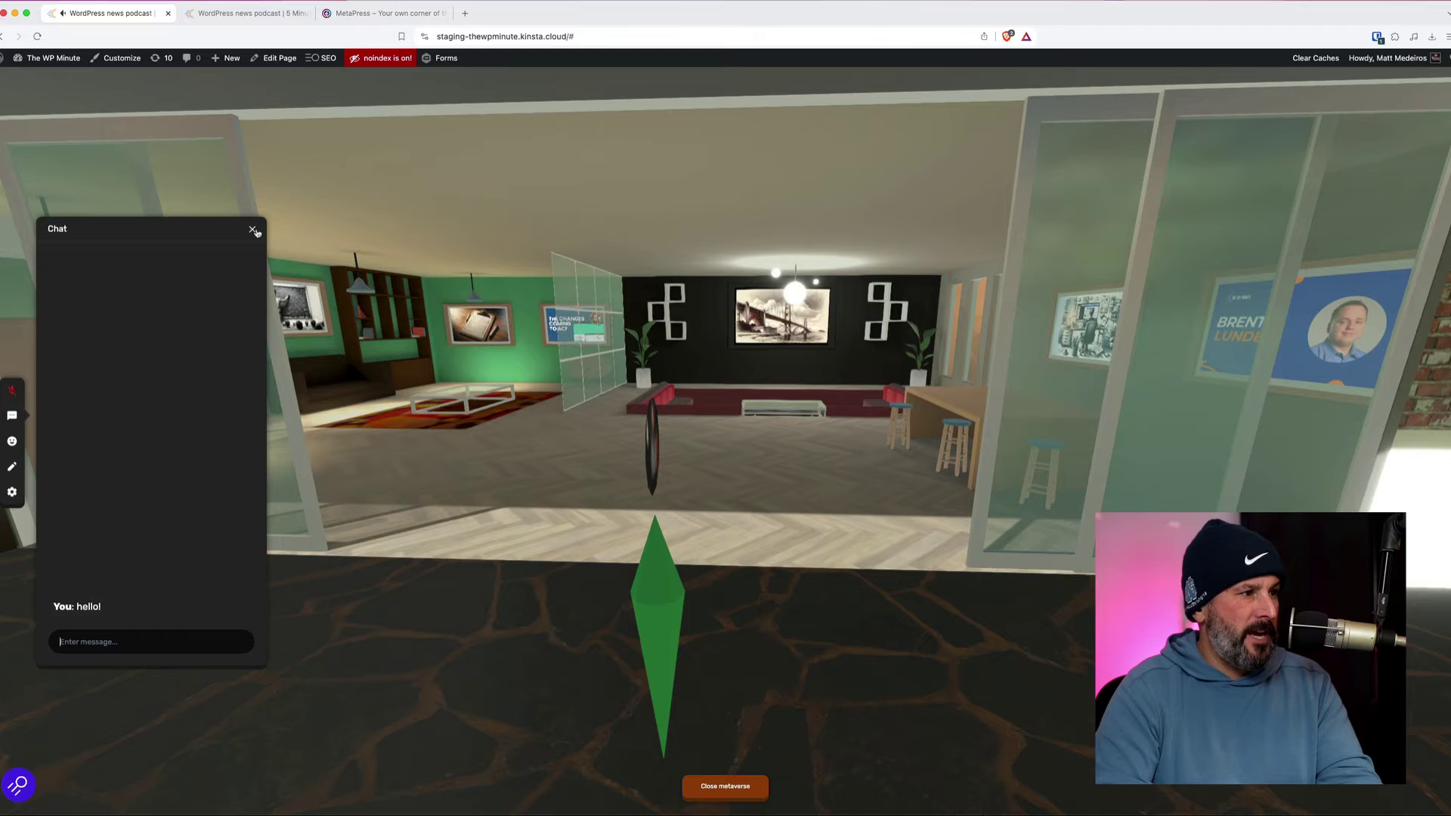
left_click(254, 230)
Send the rolling on the floor laughing emoji and look across the terrace towards the pool
left_click(13, 443)
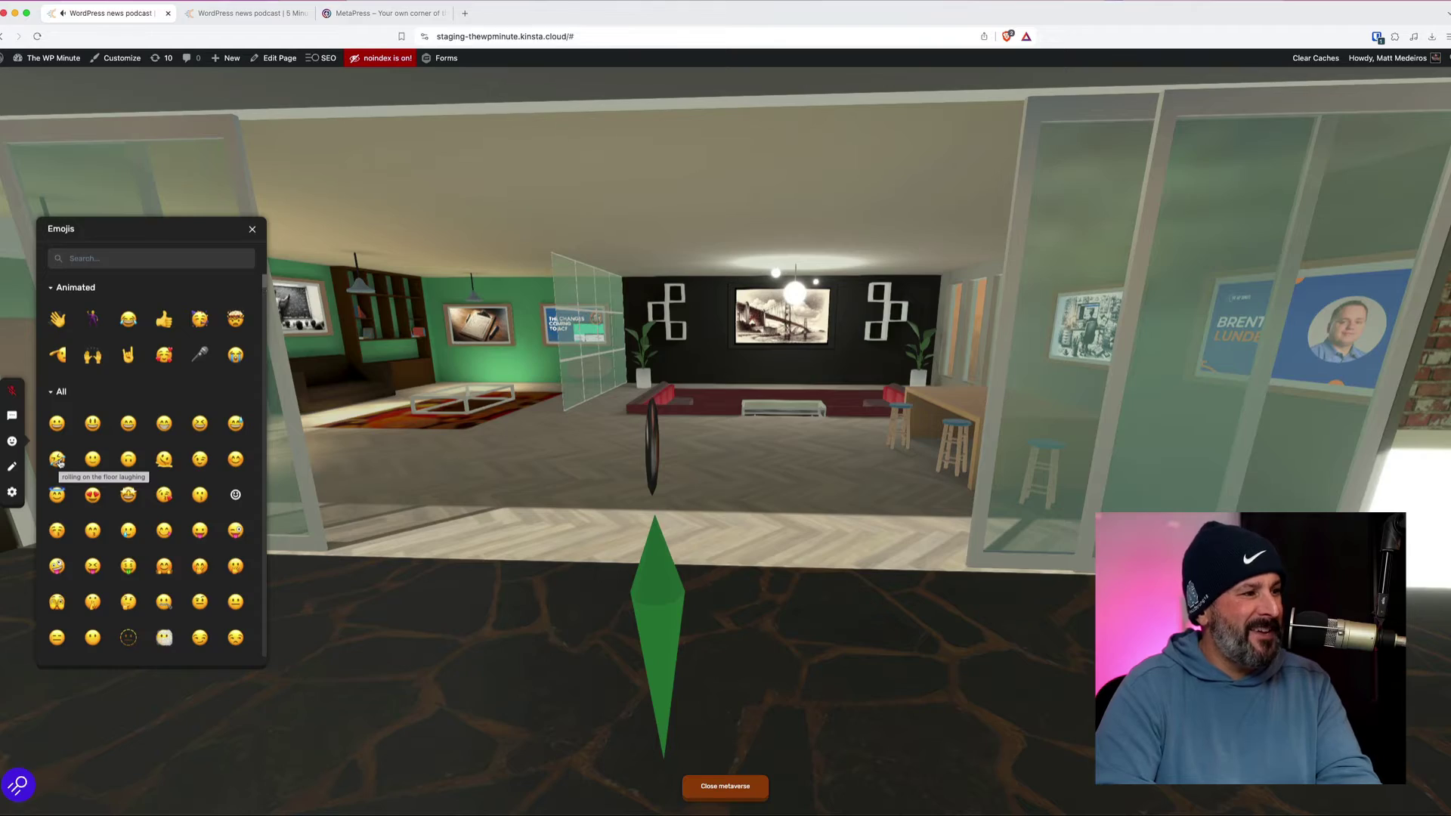
left_click(58, 463)
left_click(469, 500)
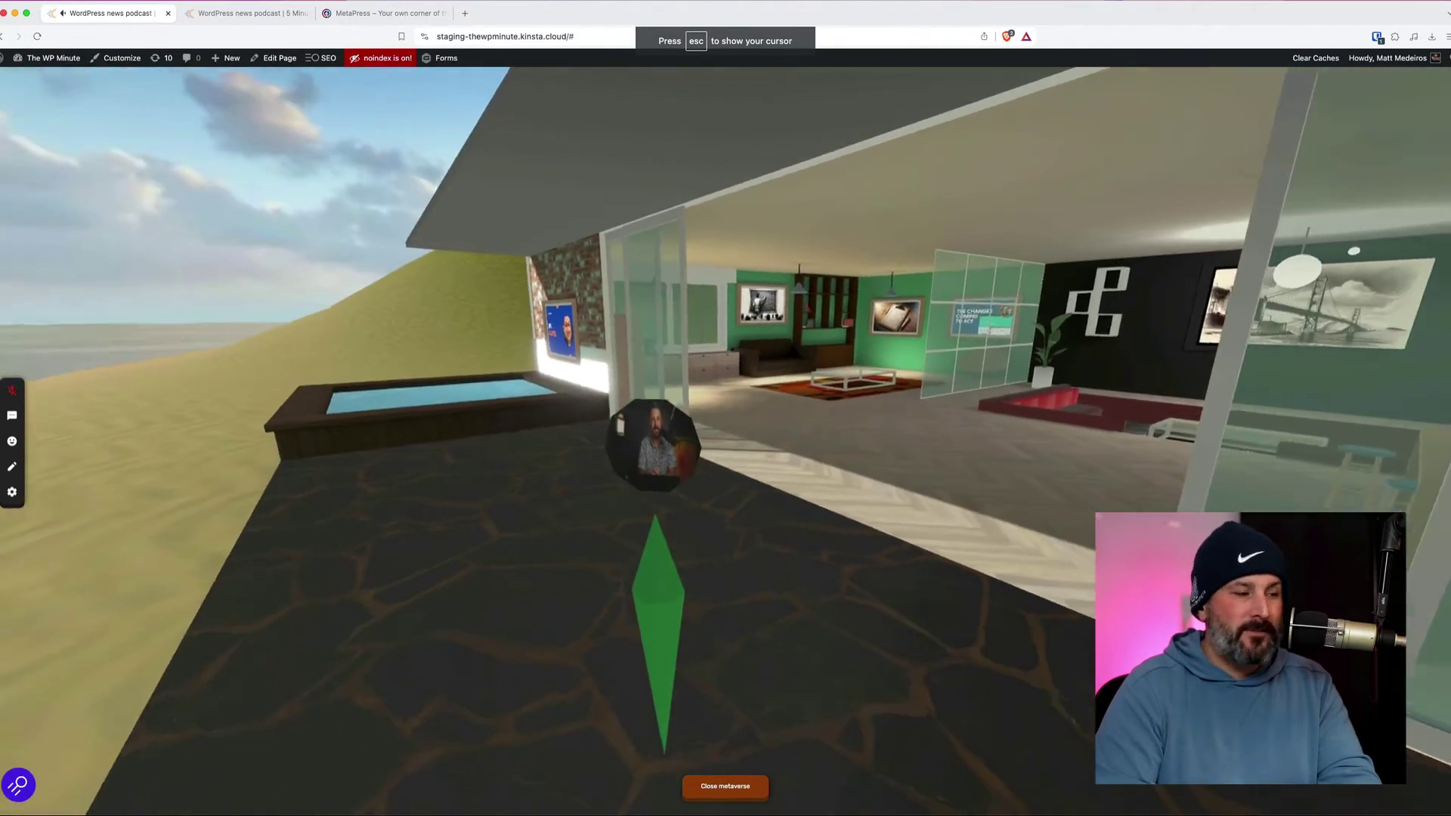
key("Escape")
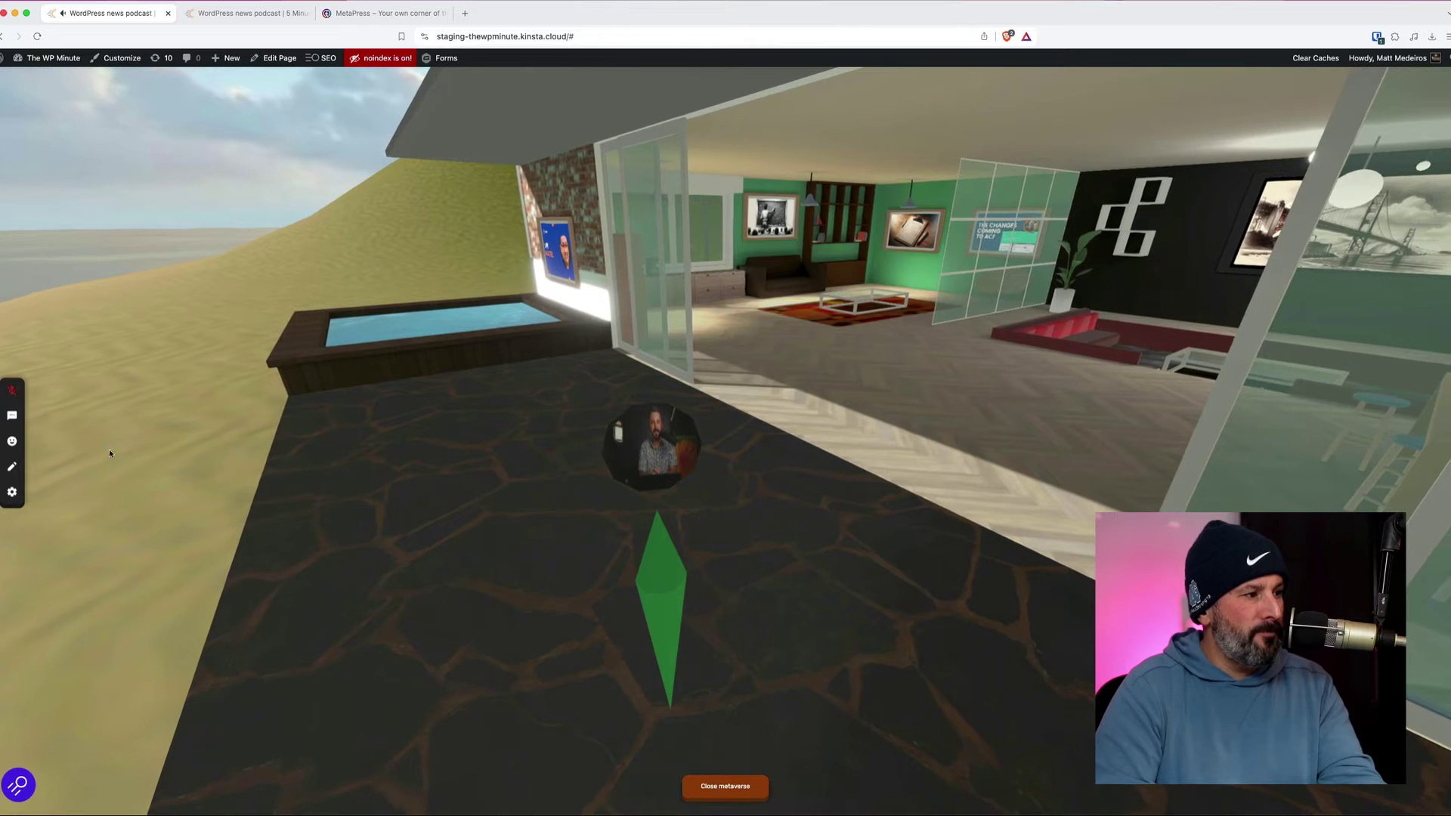
Change the profile's avatar from the default to Paladin in the metaverse settings
left_click(12, 491)
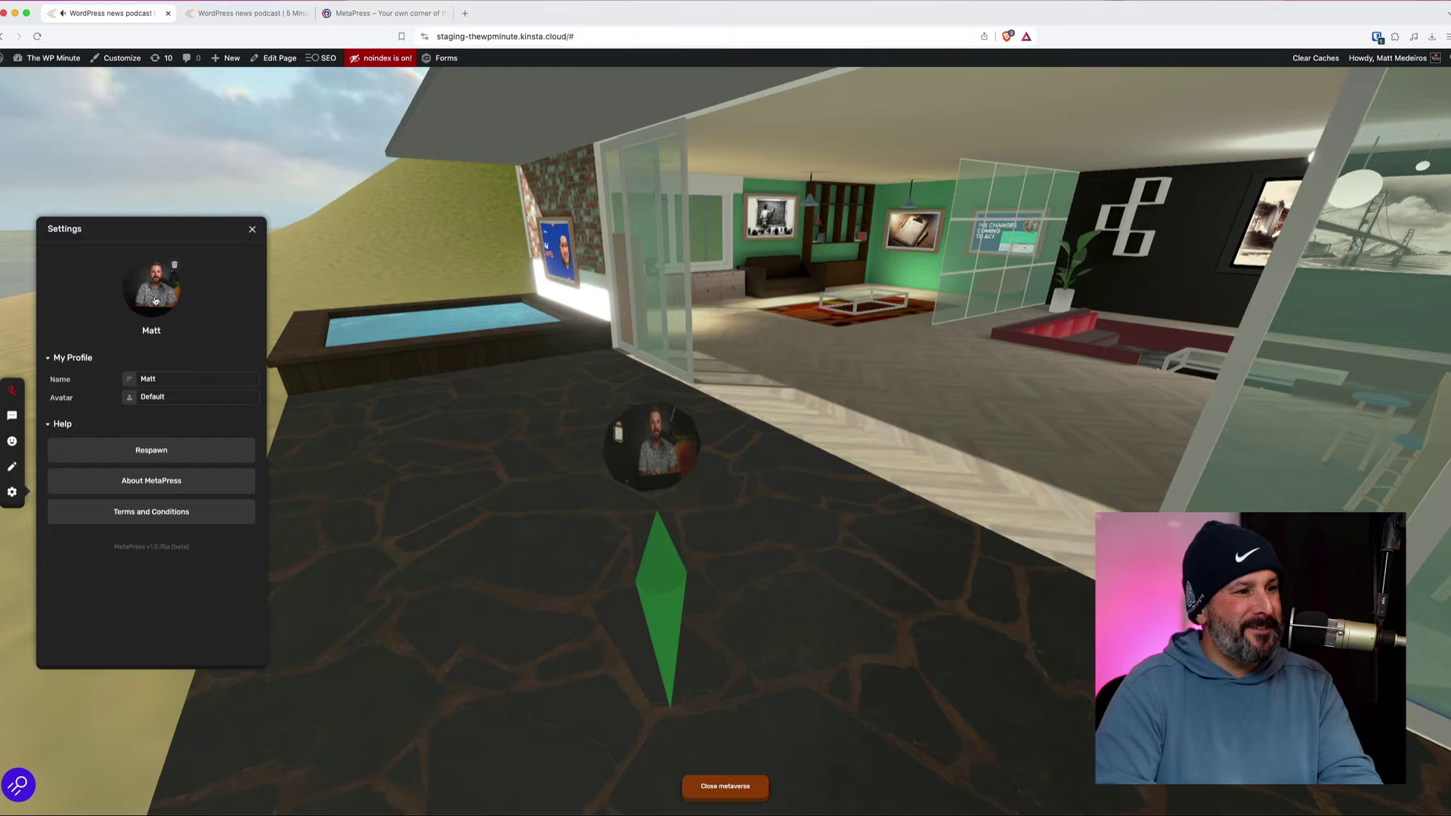
left_click(160, 398)
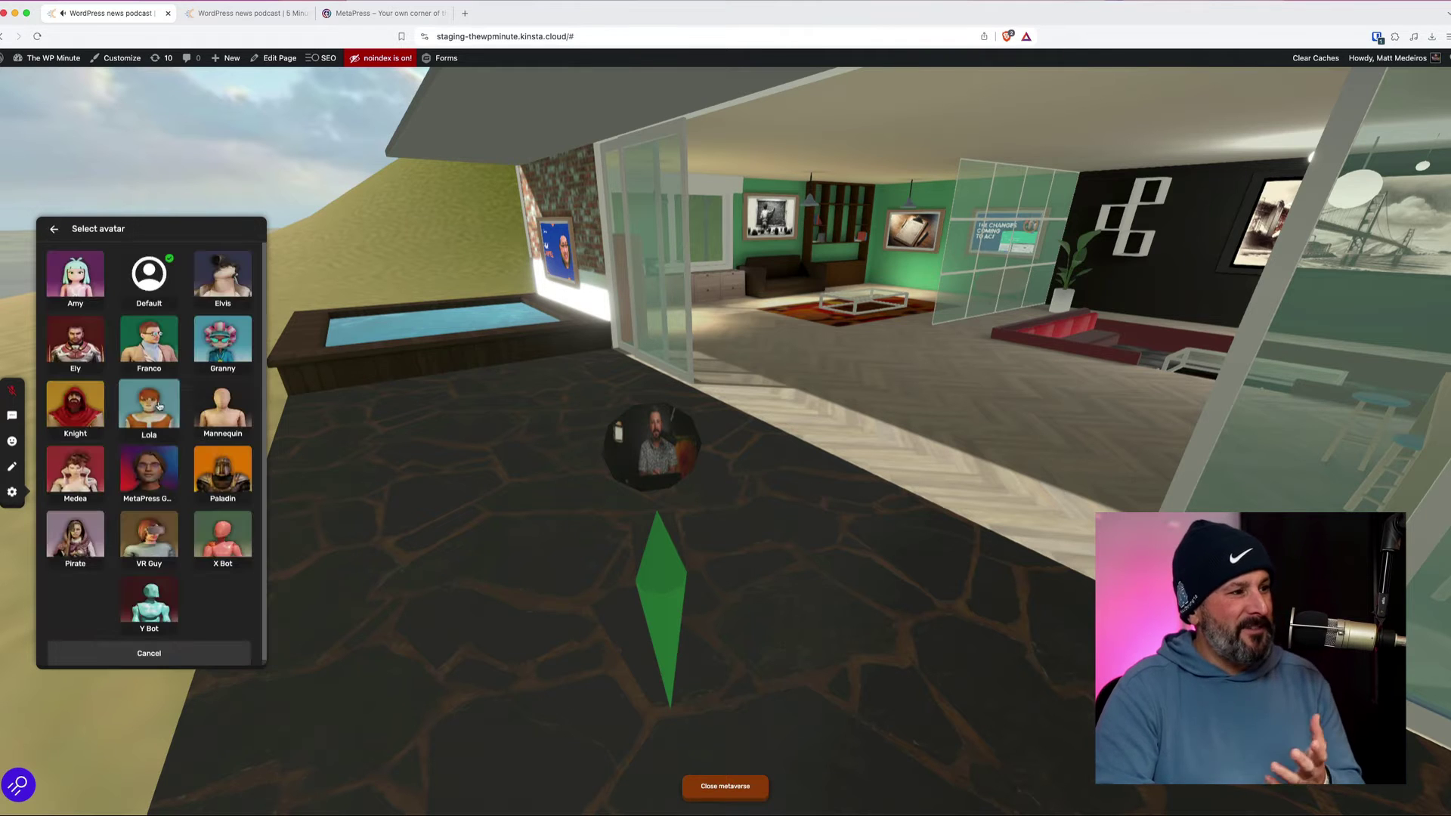
left_click(229, 466)
Run and jump the Paladin off the terrace onto the beach, and view the house from a distance
left_click(365, 447)
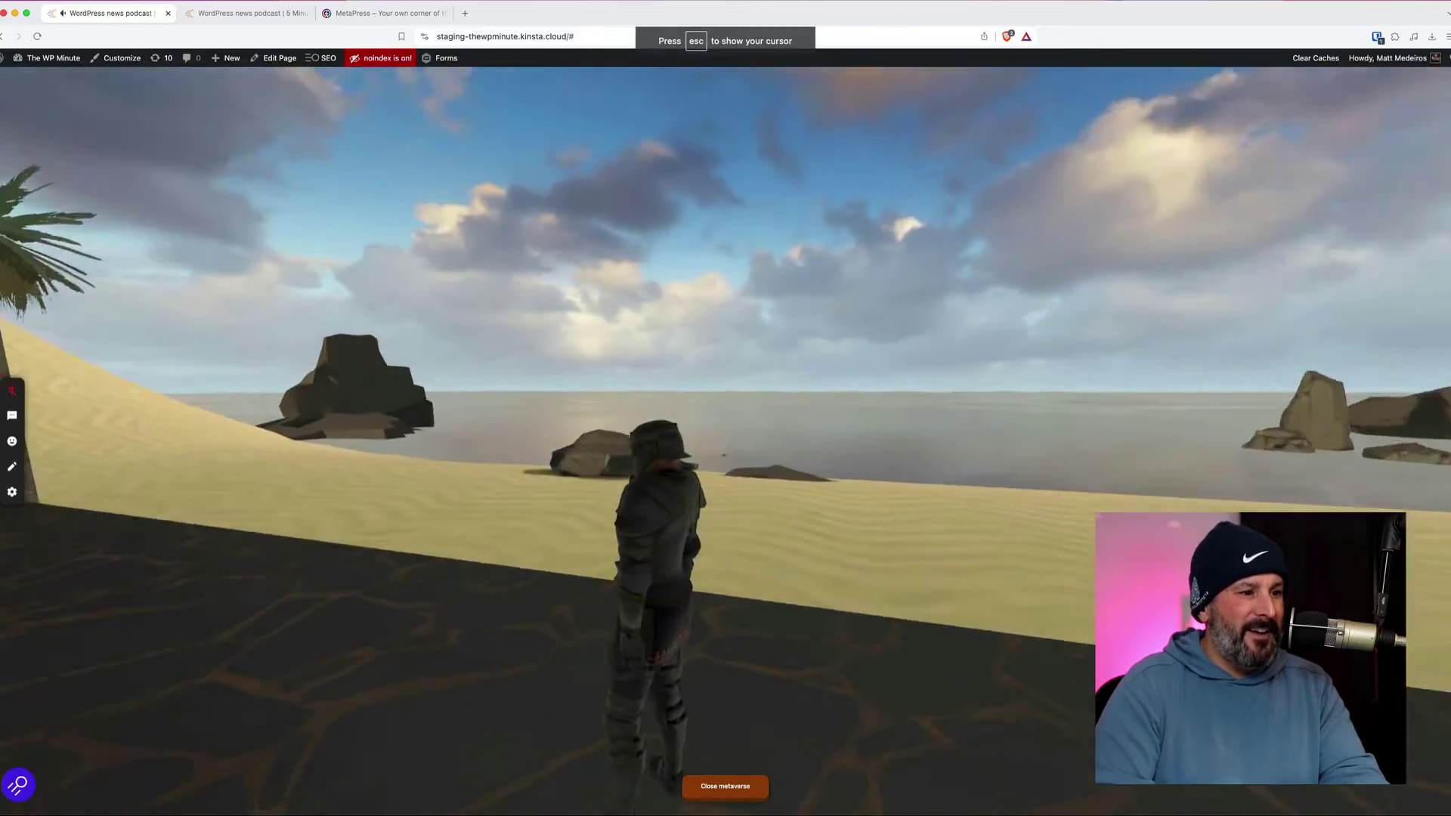
key("w")
key("space")
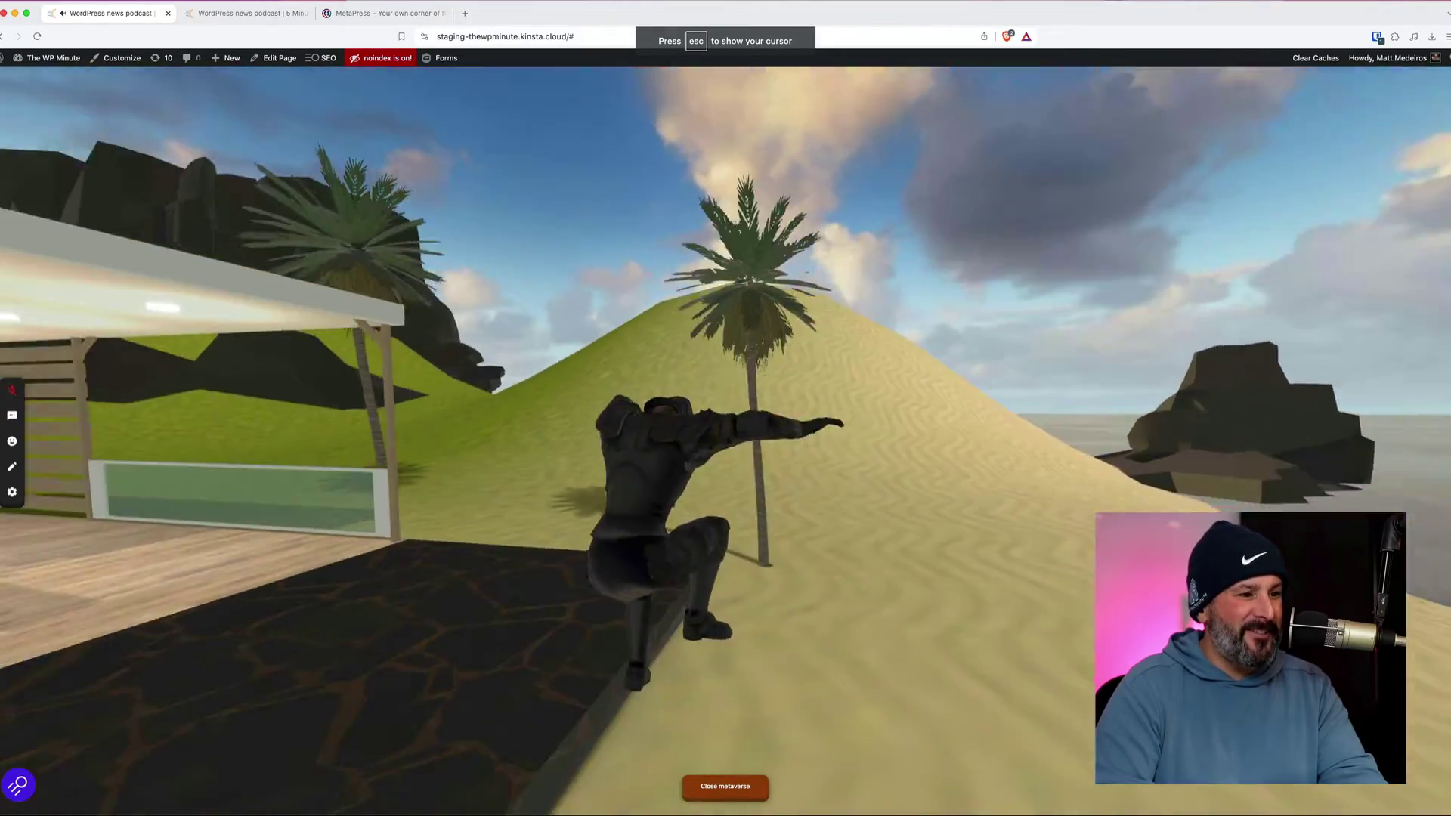
key("w")
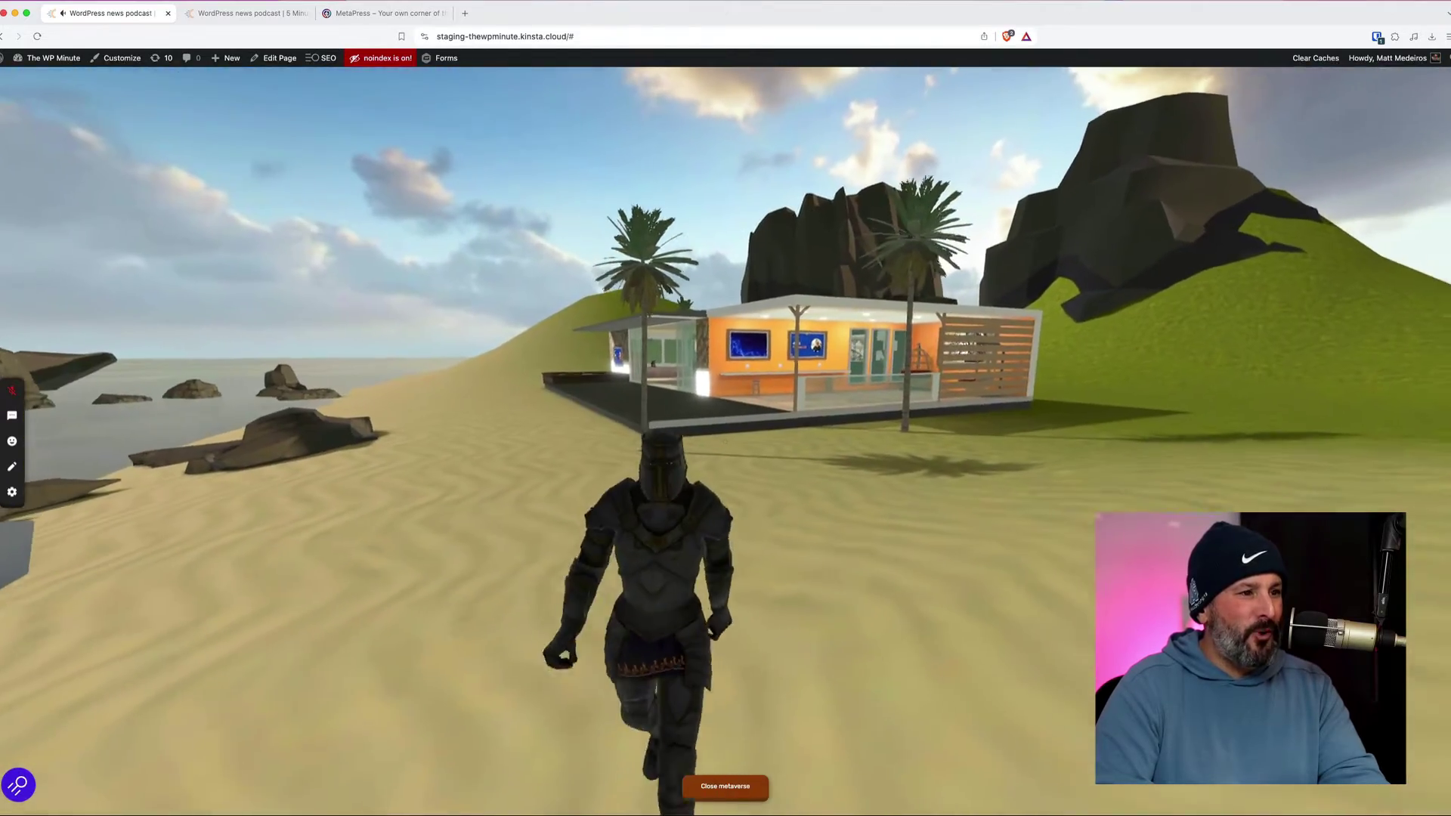
key("s")
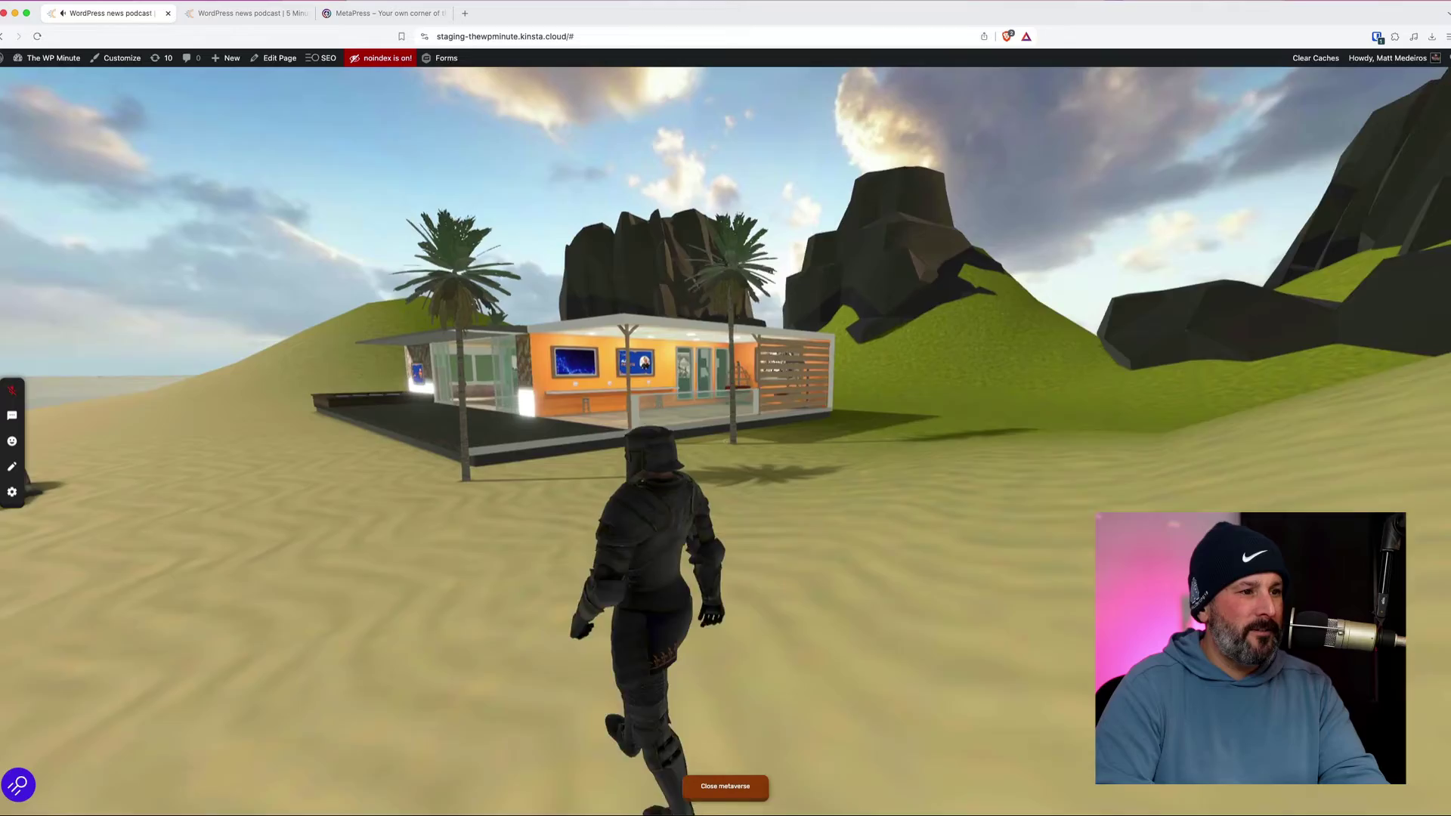
Run the Paladin back across the sand past the house front and up to the open glass doors
key("w")
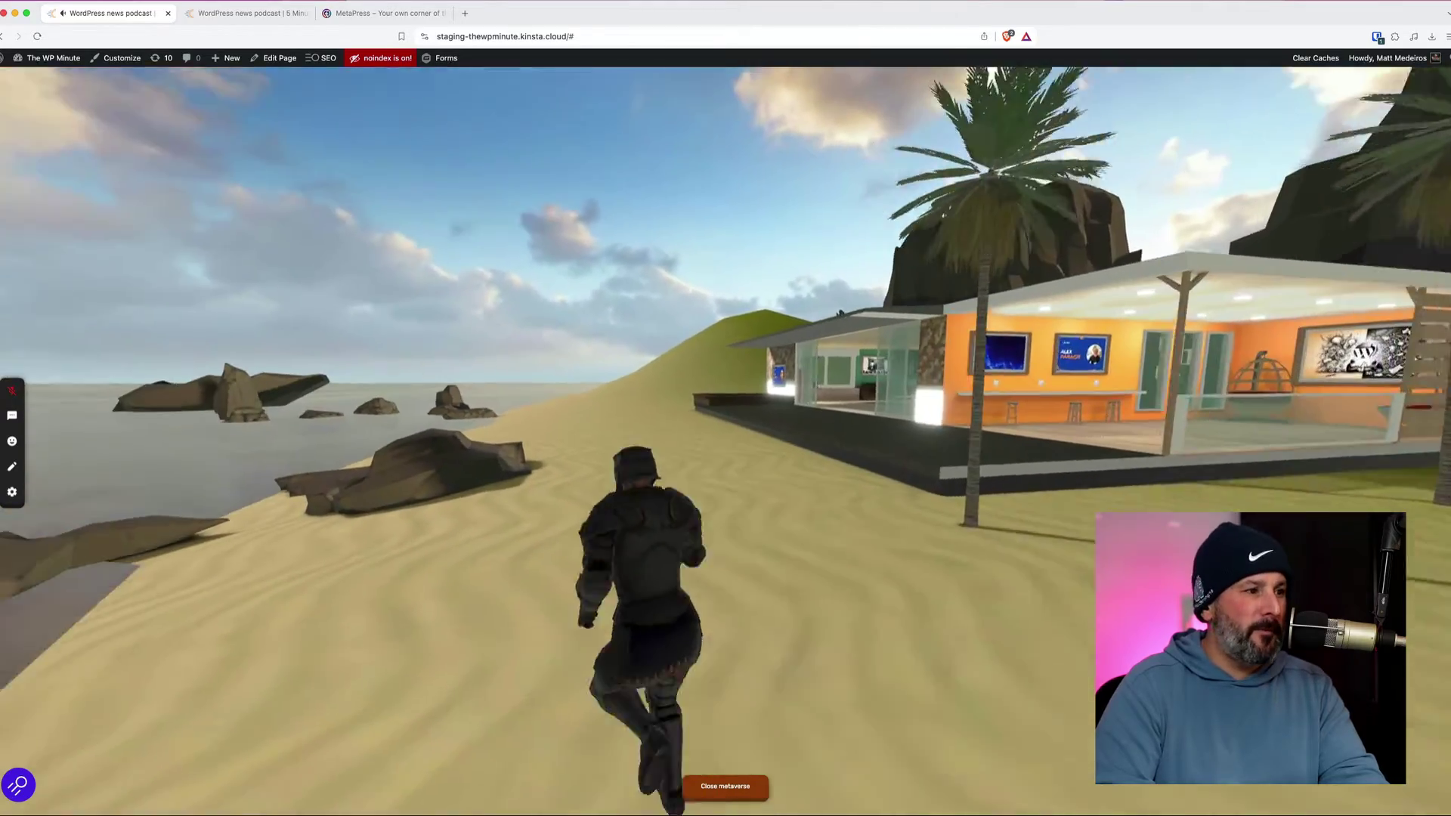
key("w")
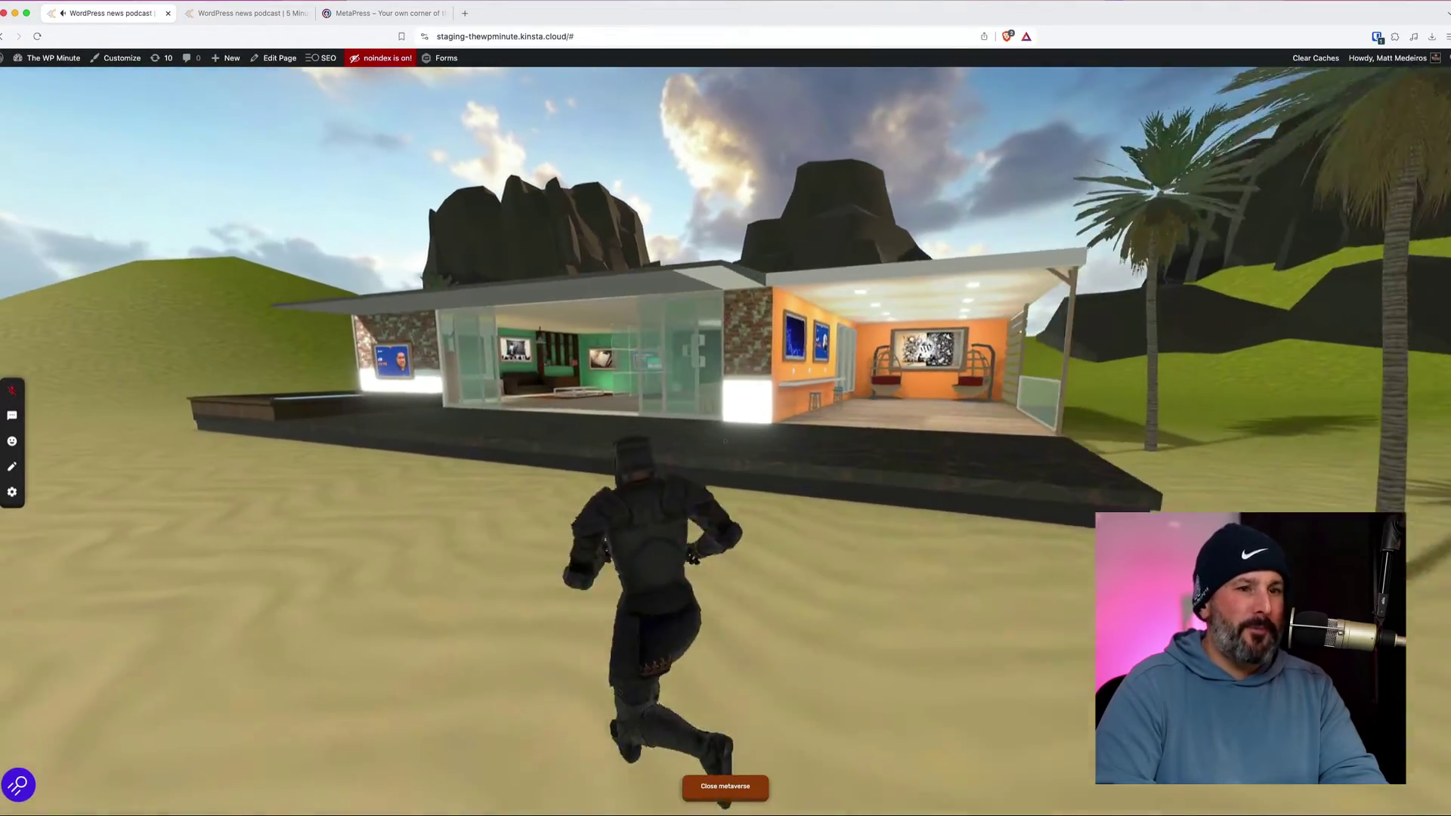
key("w")
key("a")
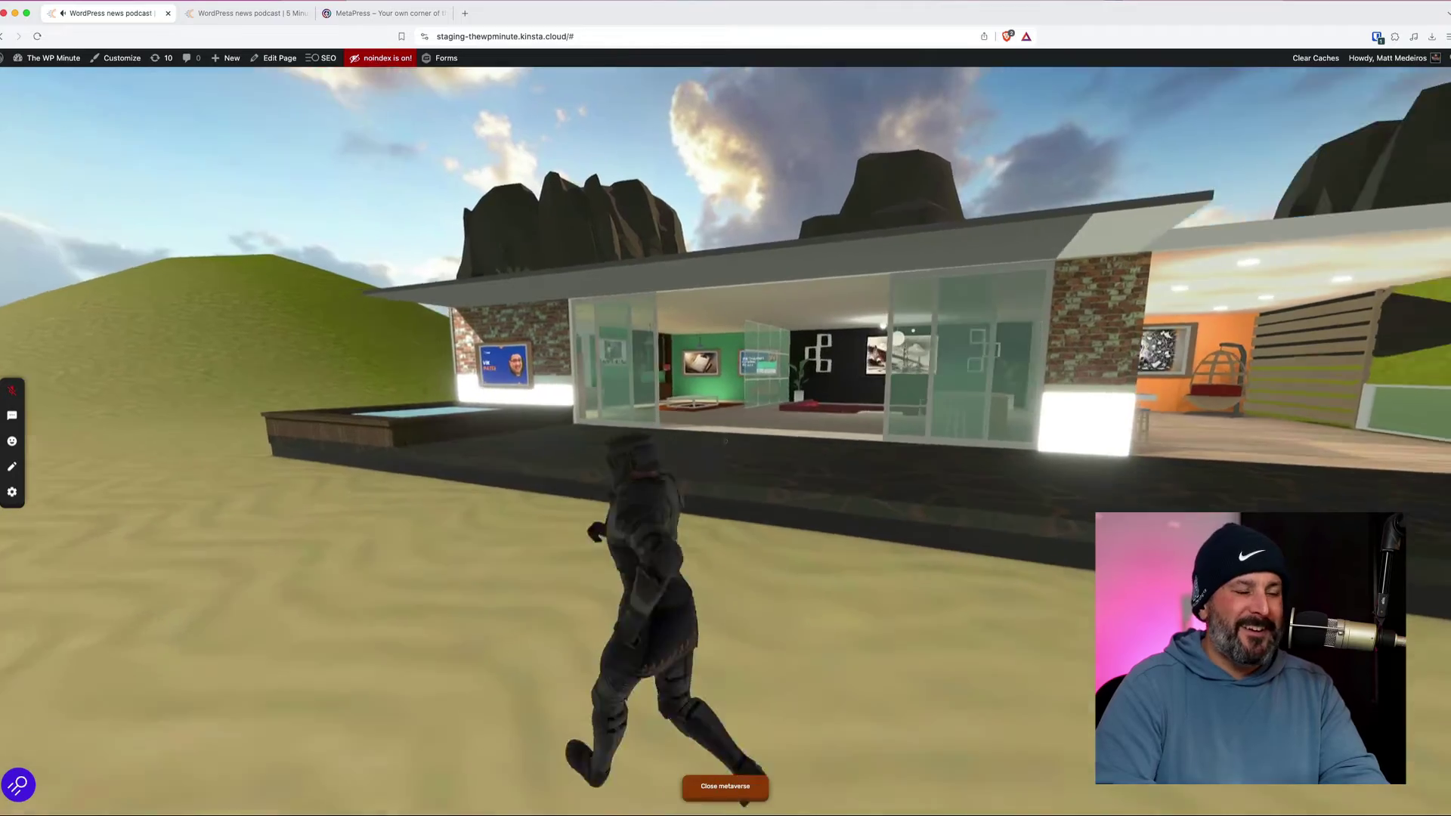
key("w")
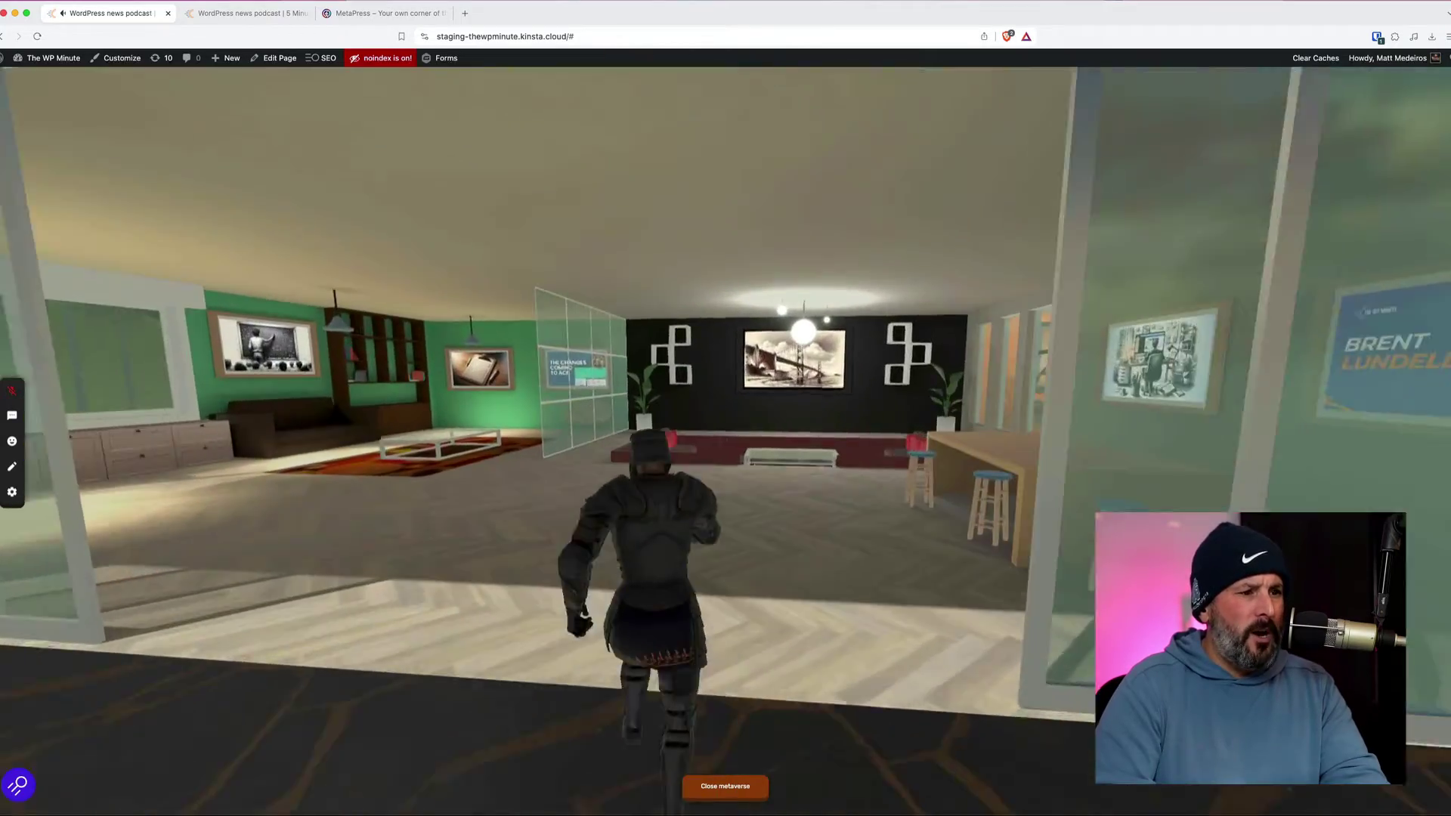
Run through the house into the green room and stop in front of the Woo picture beside the red refrigerator
key("w")
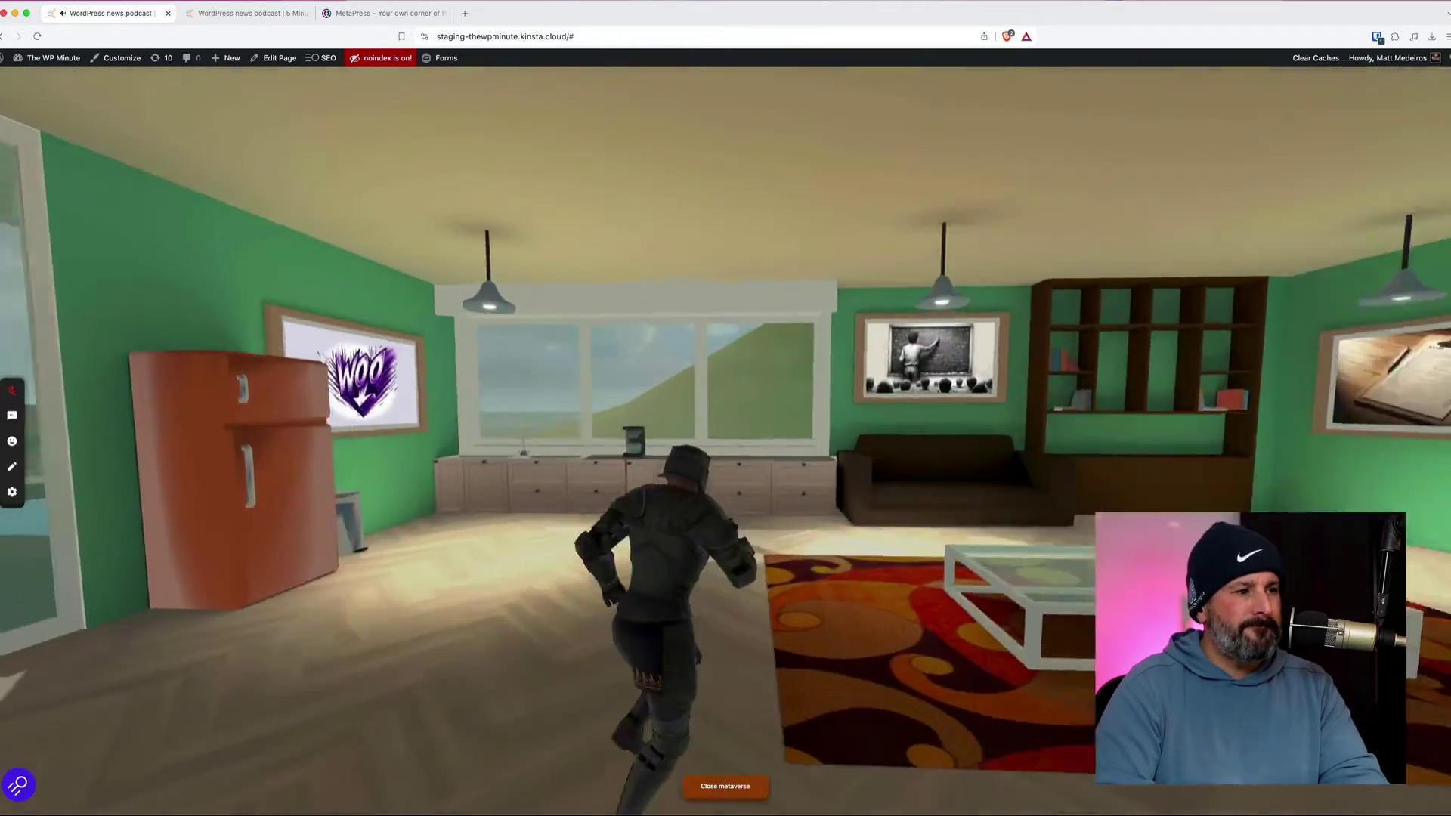
key("w")
key("w")
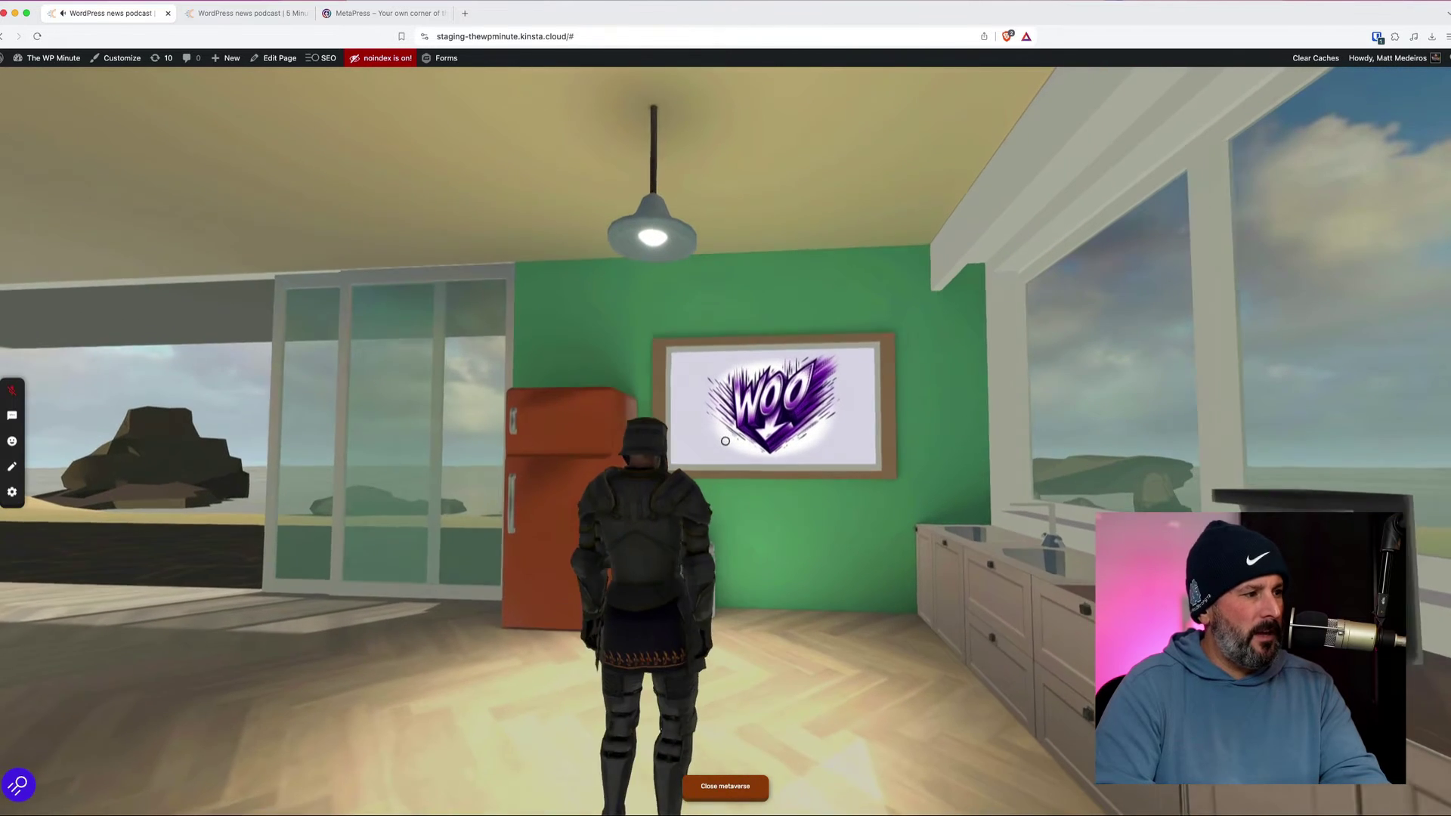
Open the scene editor, select the Woo picture's content slot, and review its transform, source ID and display type properties
key("Escape")
left_click(11, 467)
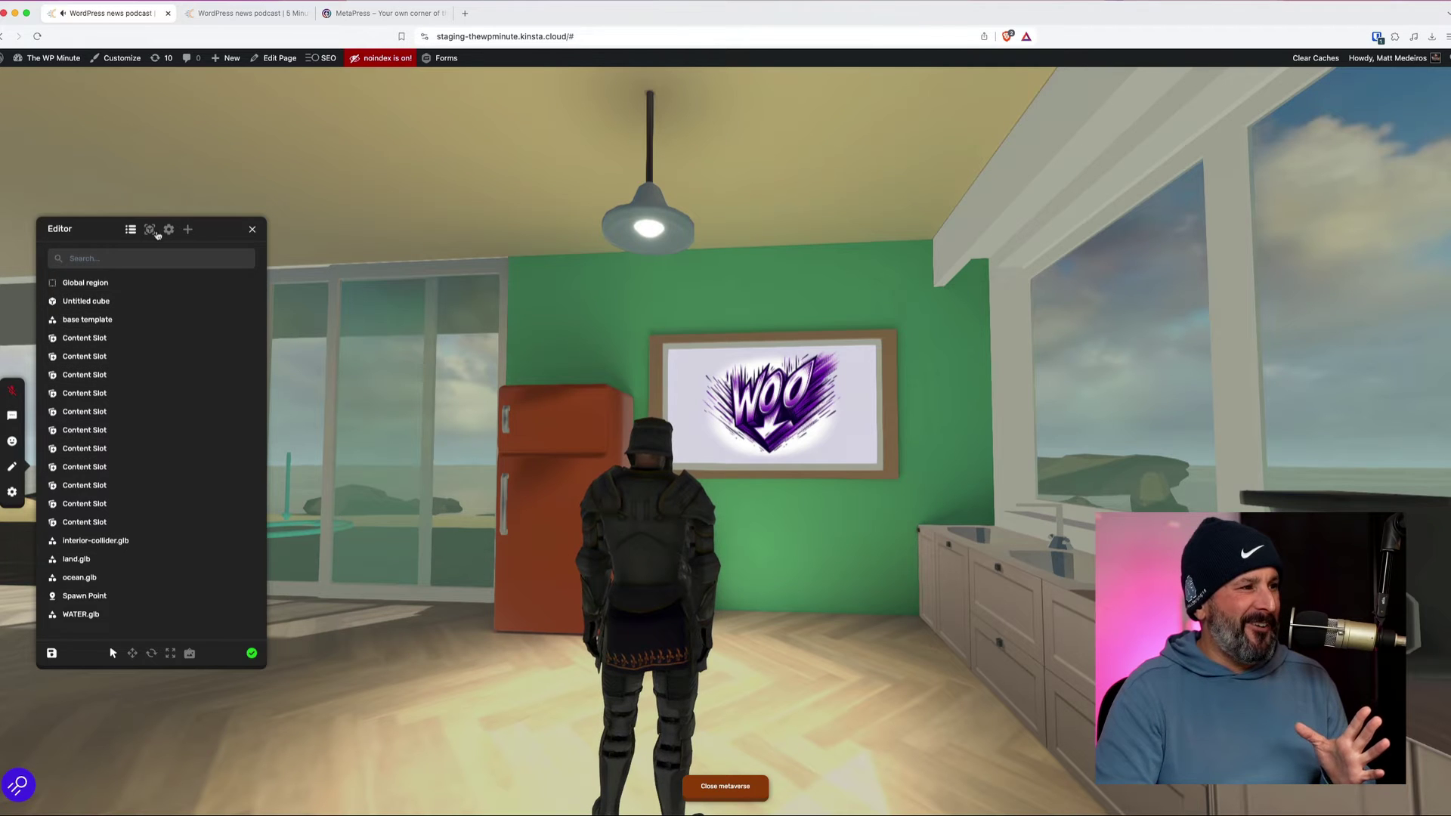
left_click(150, 230)
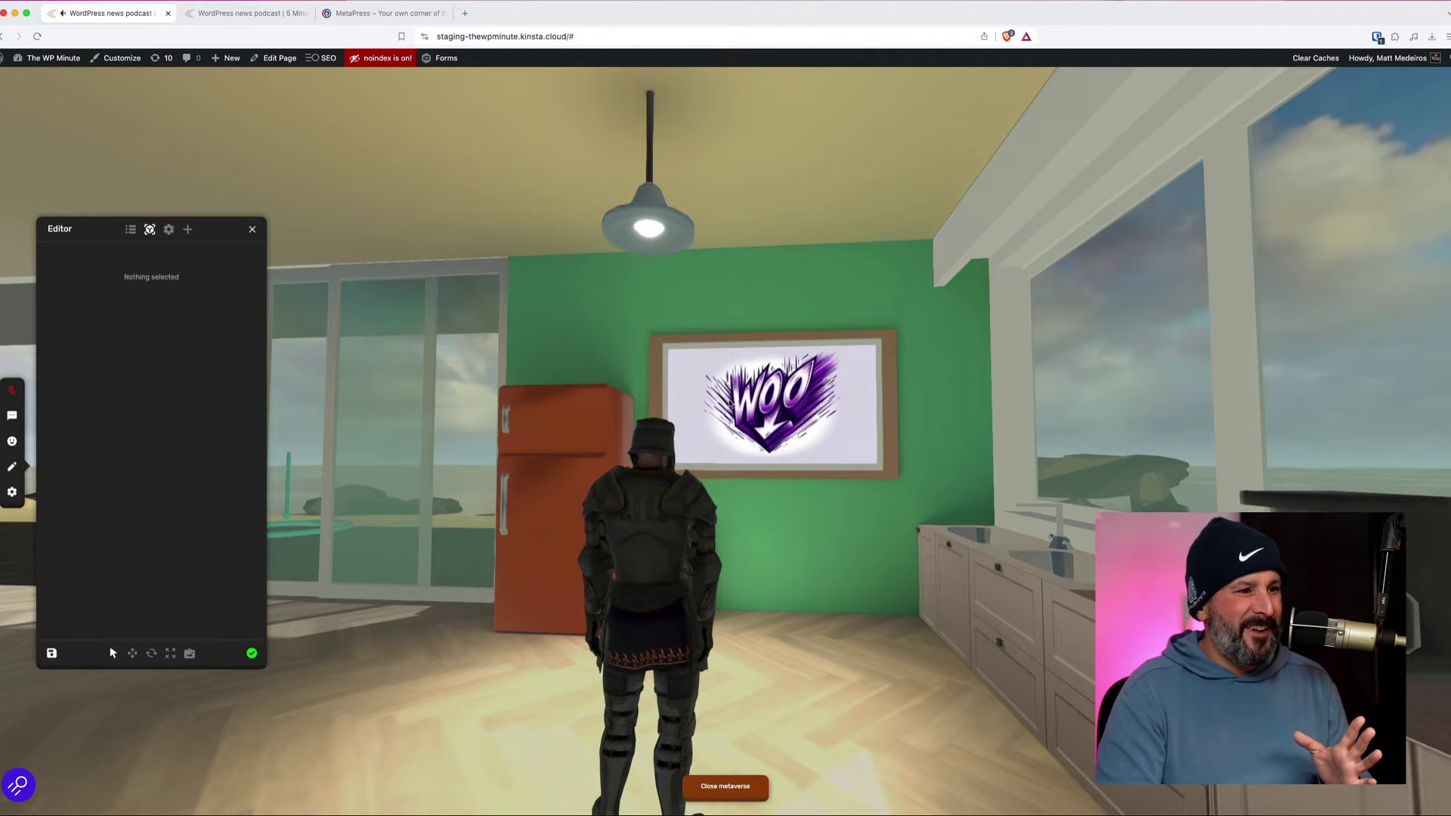
left_click(731, 405)
scroll(99, 431, "down", 1)
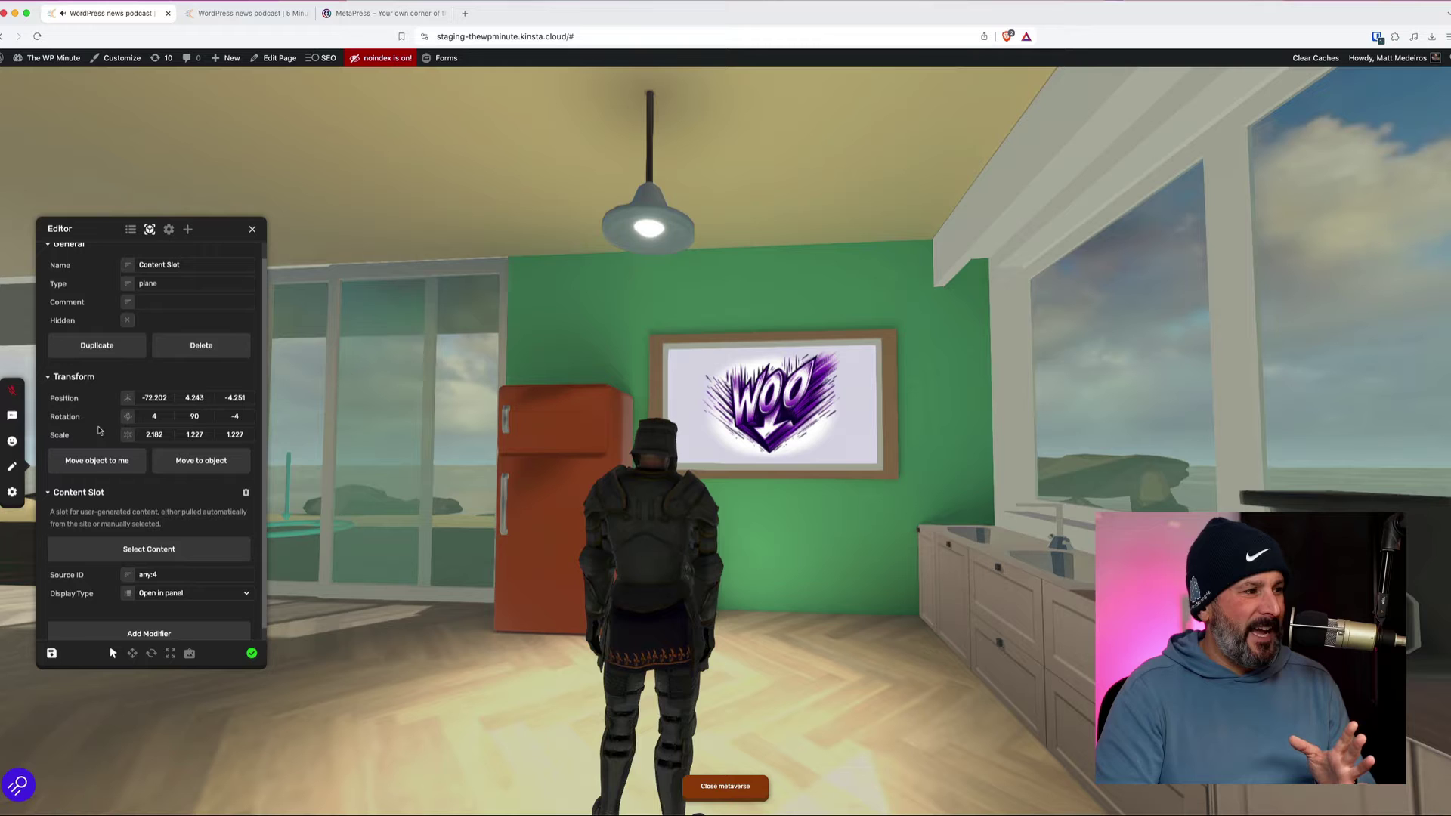
scroll(134, 451, "down", 1)
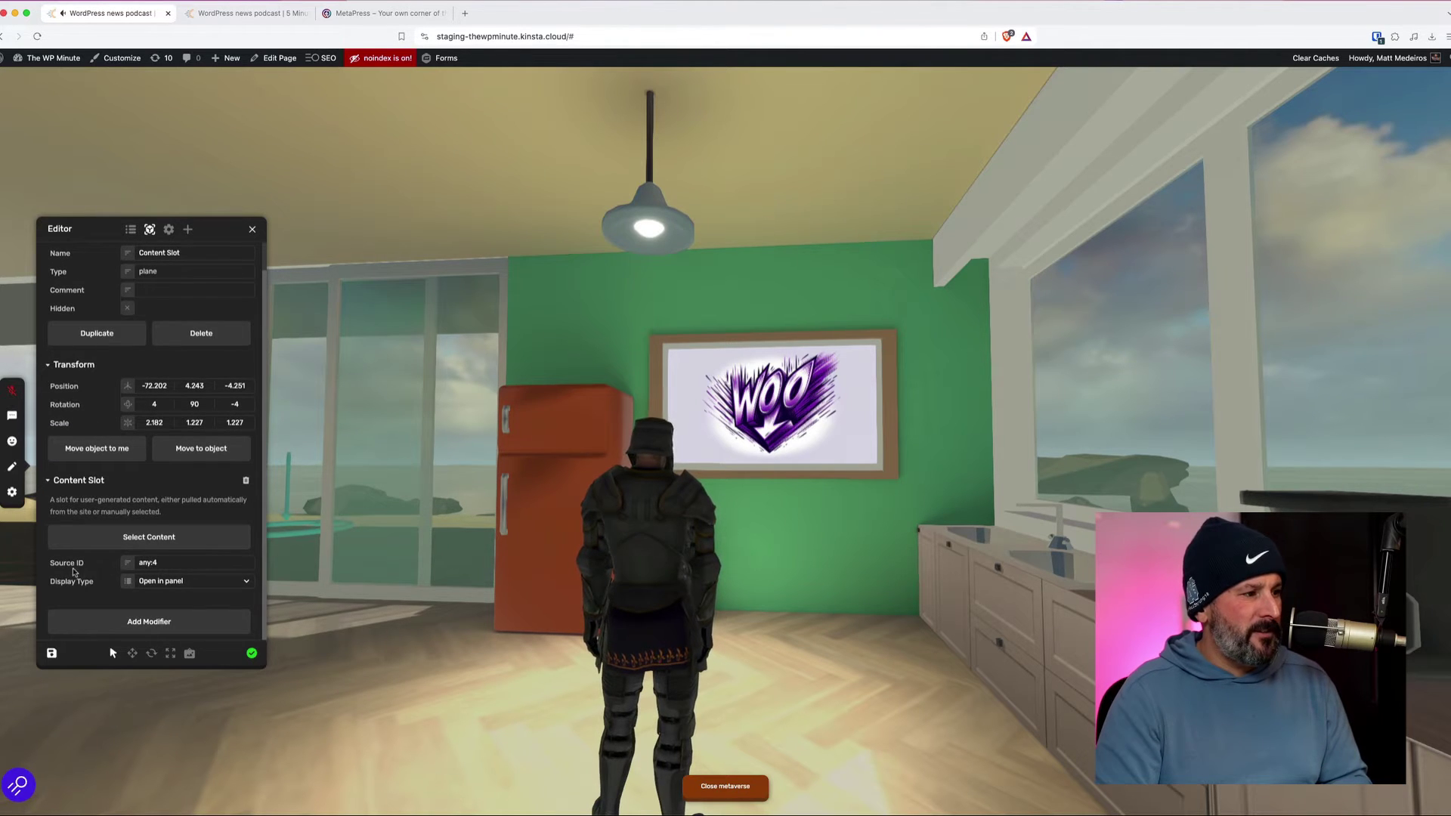
Review the display type options for the Woo picture's content slot, keeping Open in panel
scroll(193, 600, "up", 2)
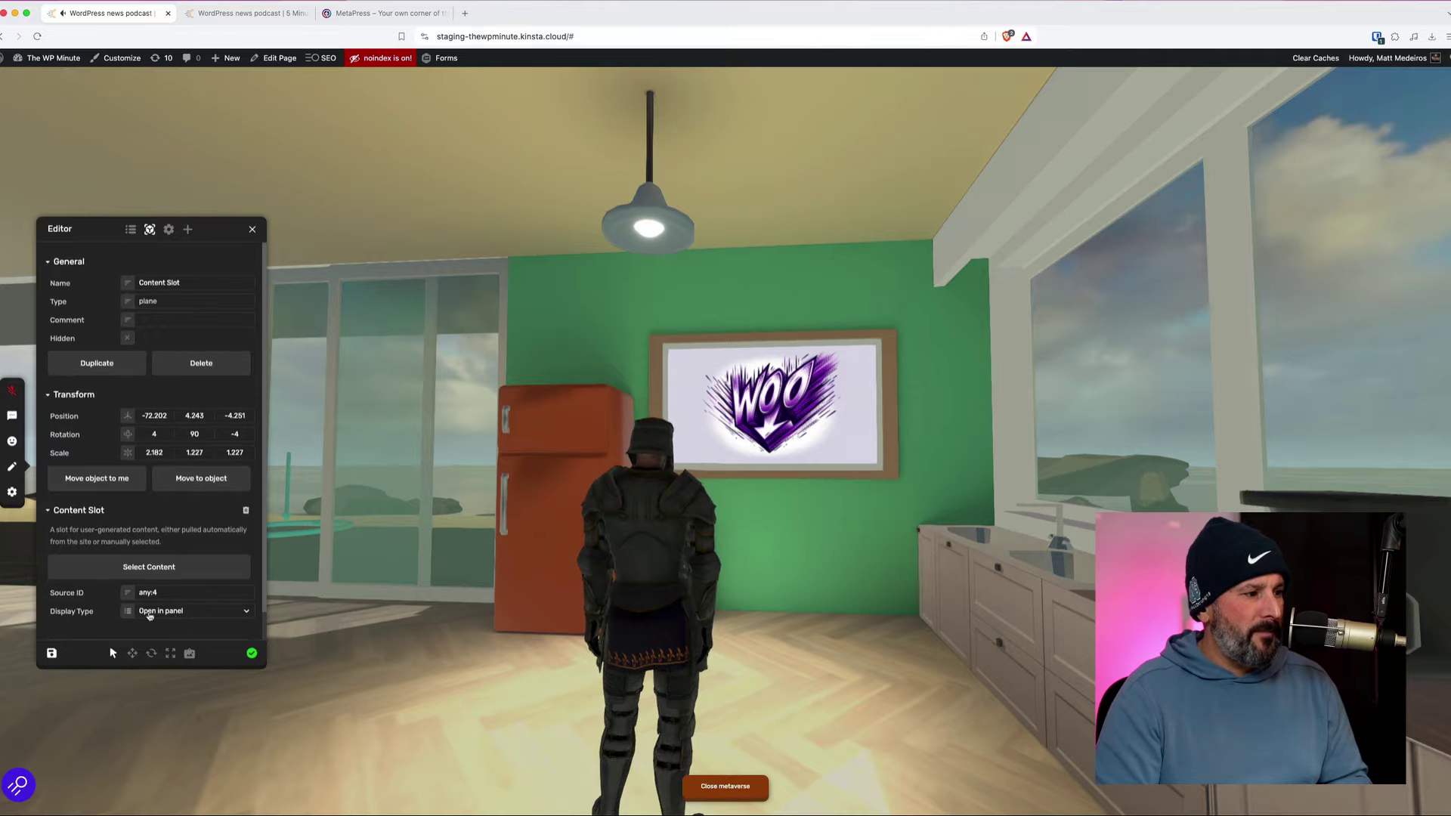
left_click(207, 619)
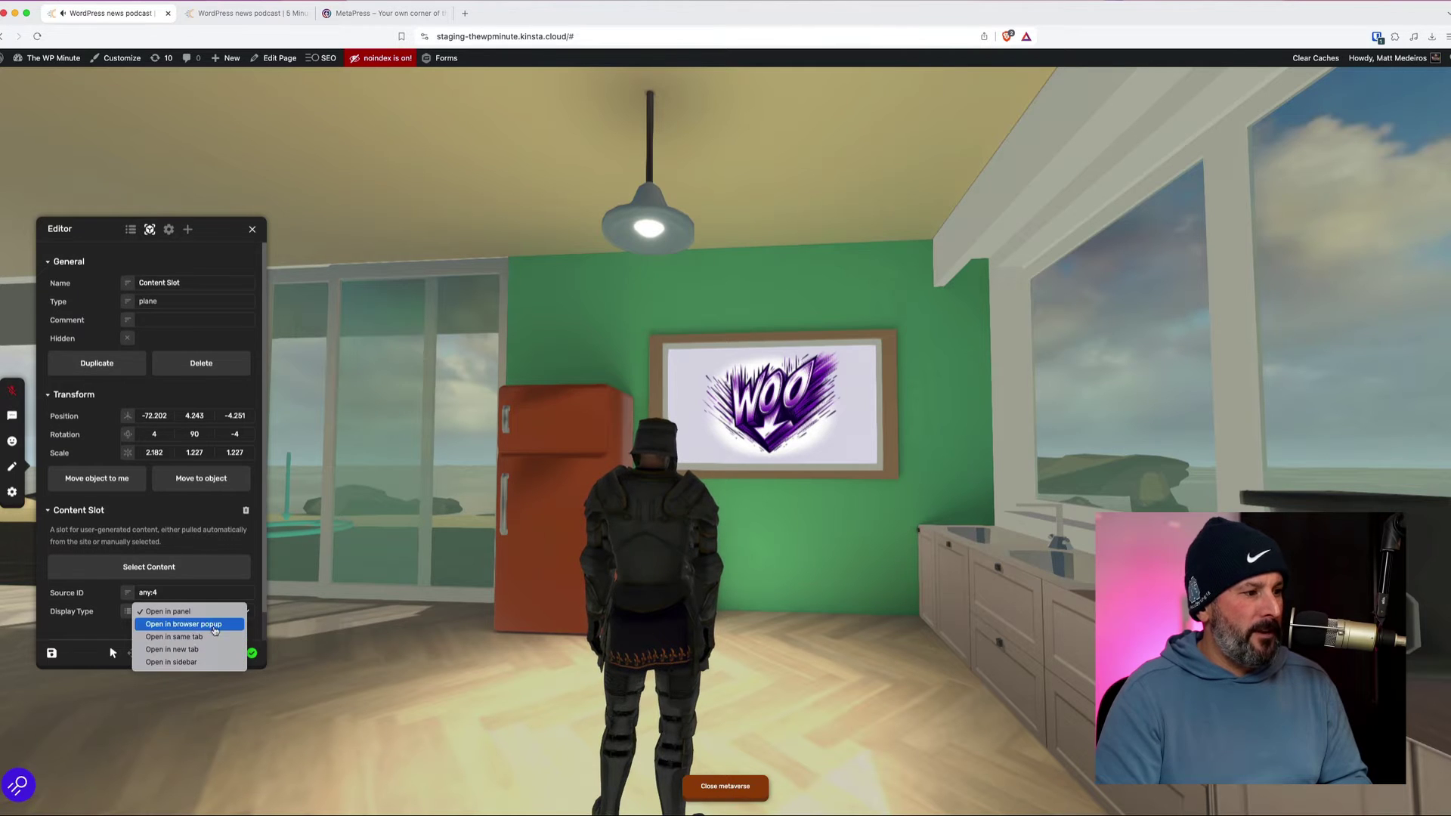
left_click(158, 610)
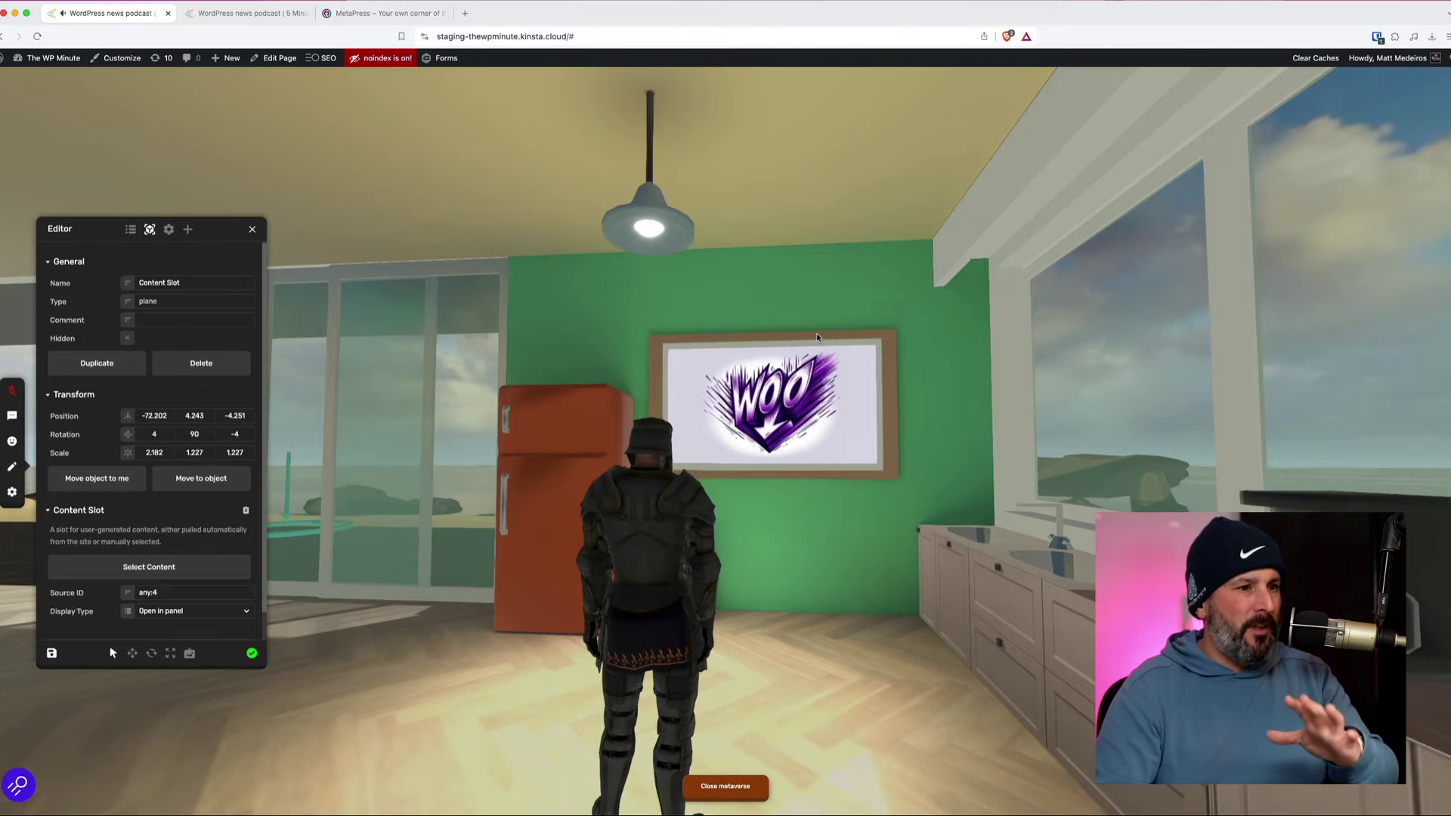
Reselect the Woo picture's content slot and browse the website posts that can be assigned to it
left_click(818, 337)
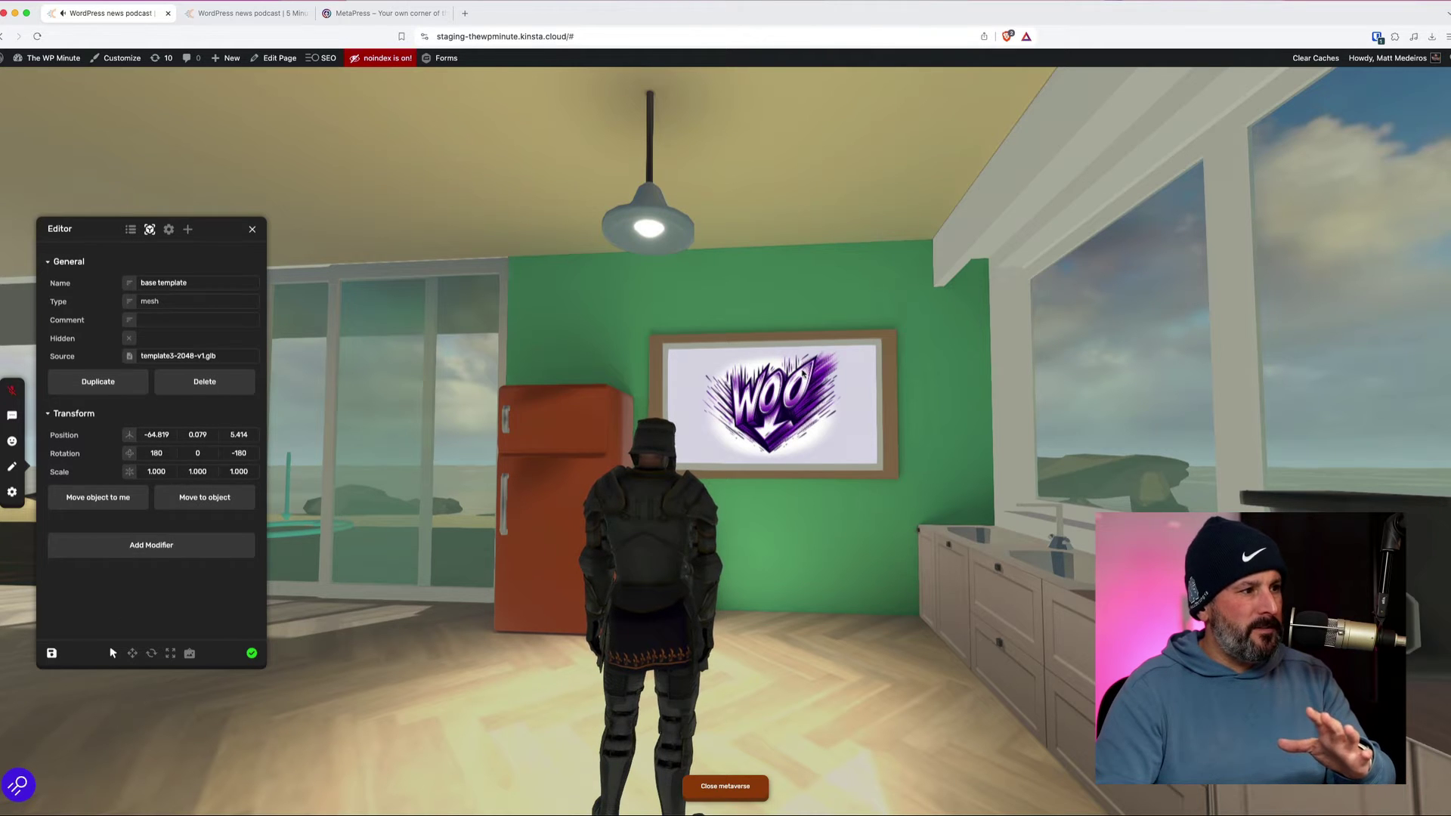
left_click(801, 378)
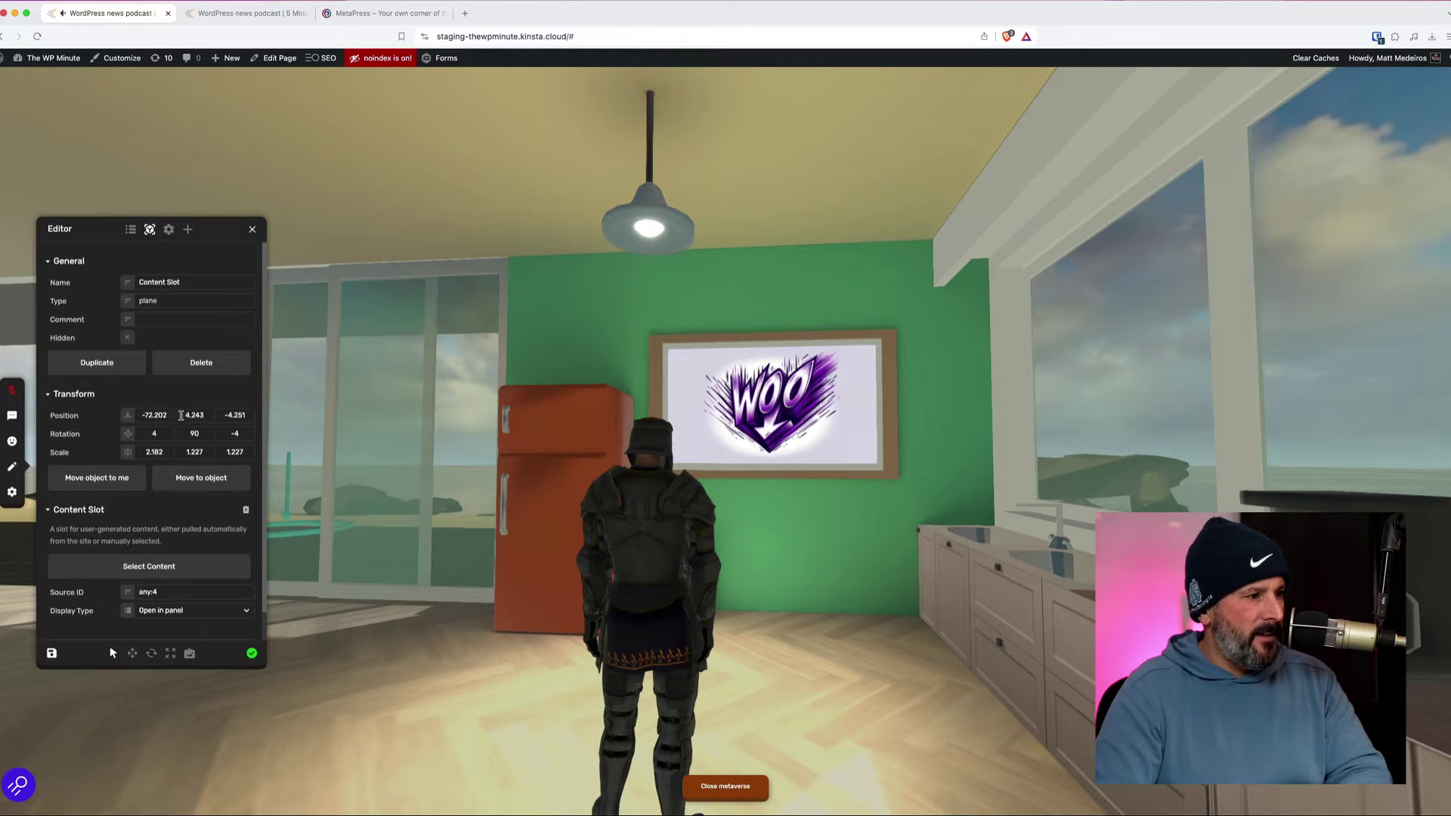
scroll(174, 408, "down", 2)
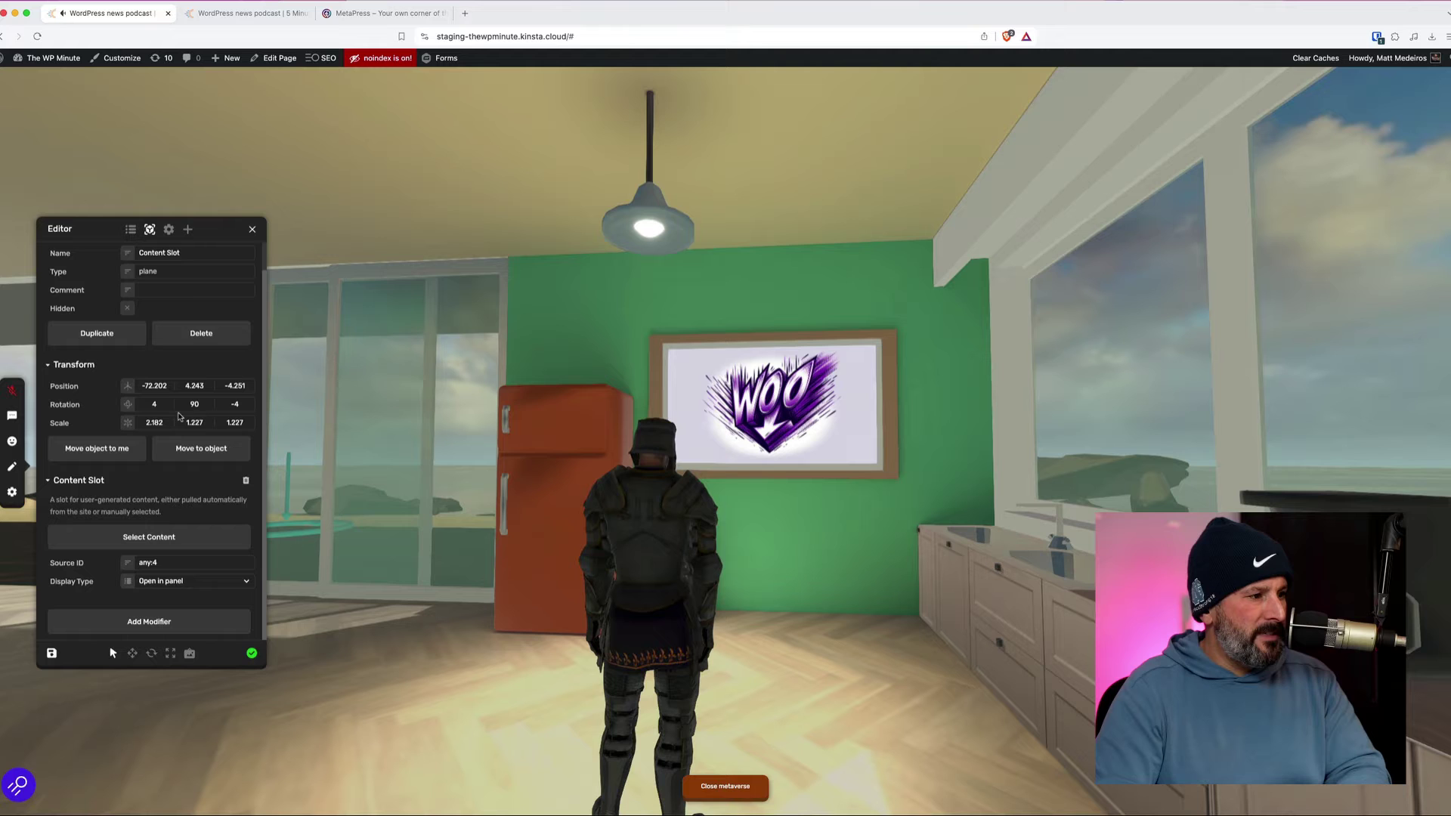
left_click(156, 539)
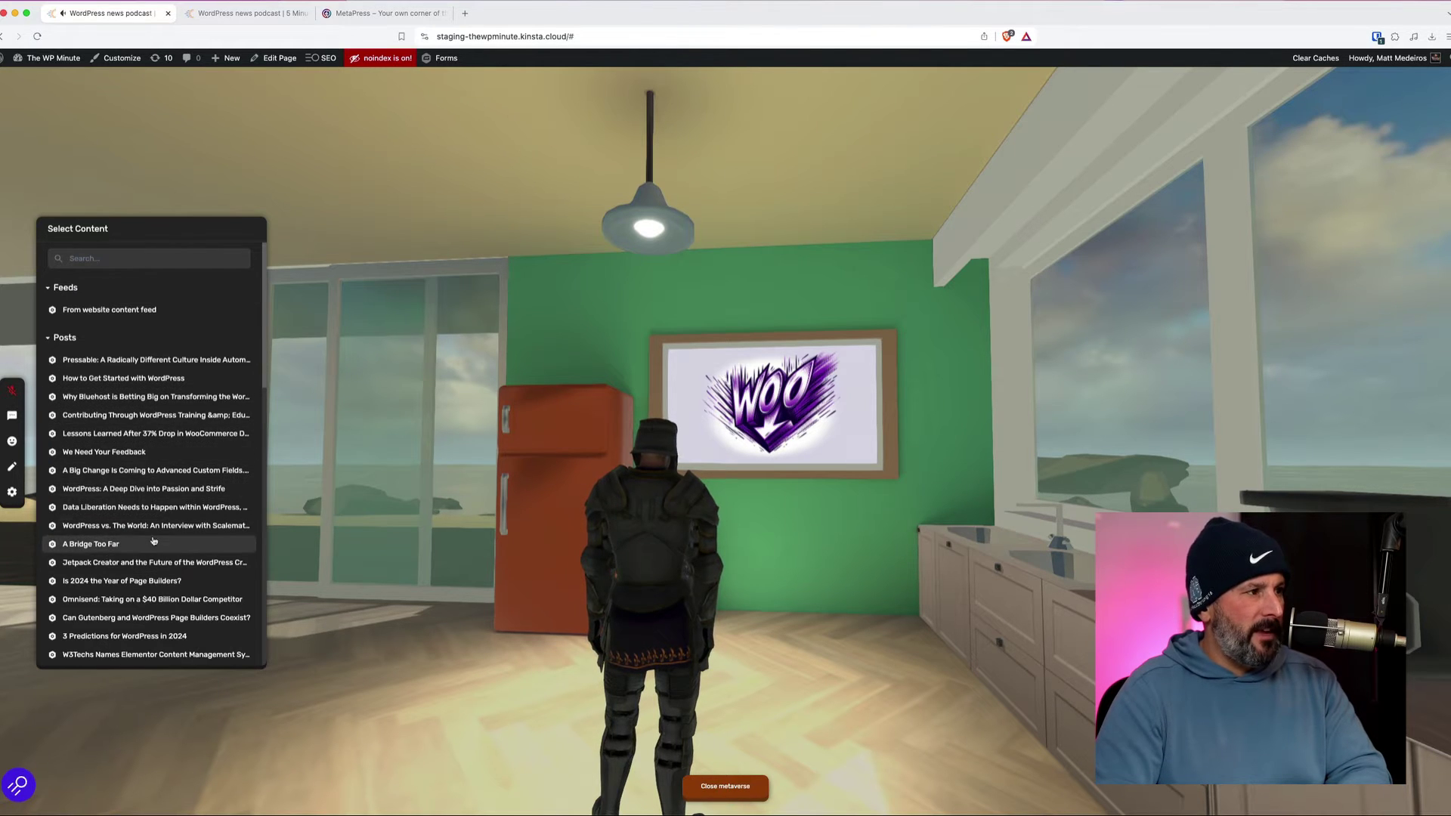
scroll(149, 522, "down", 10)
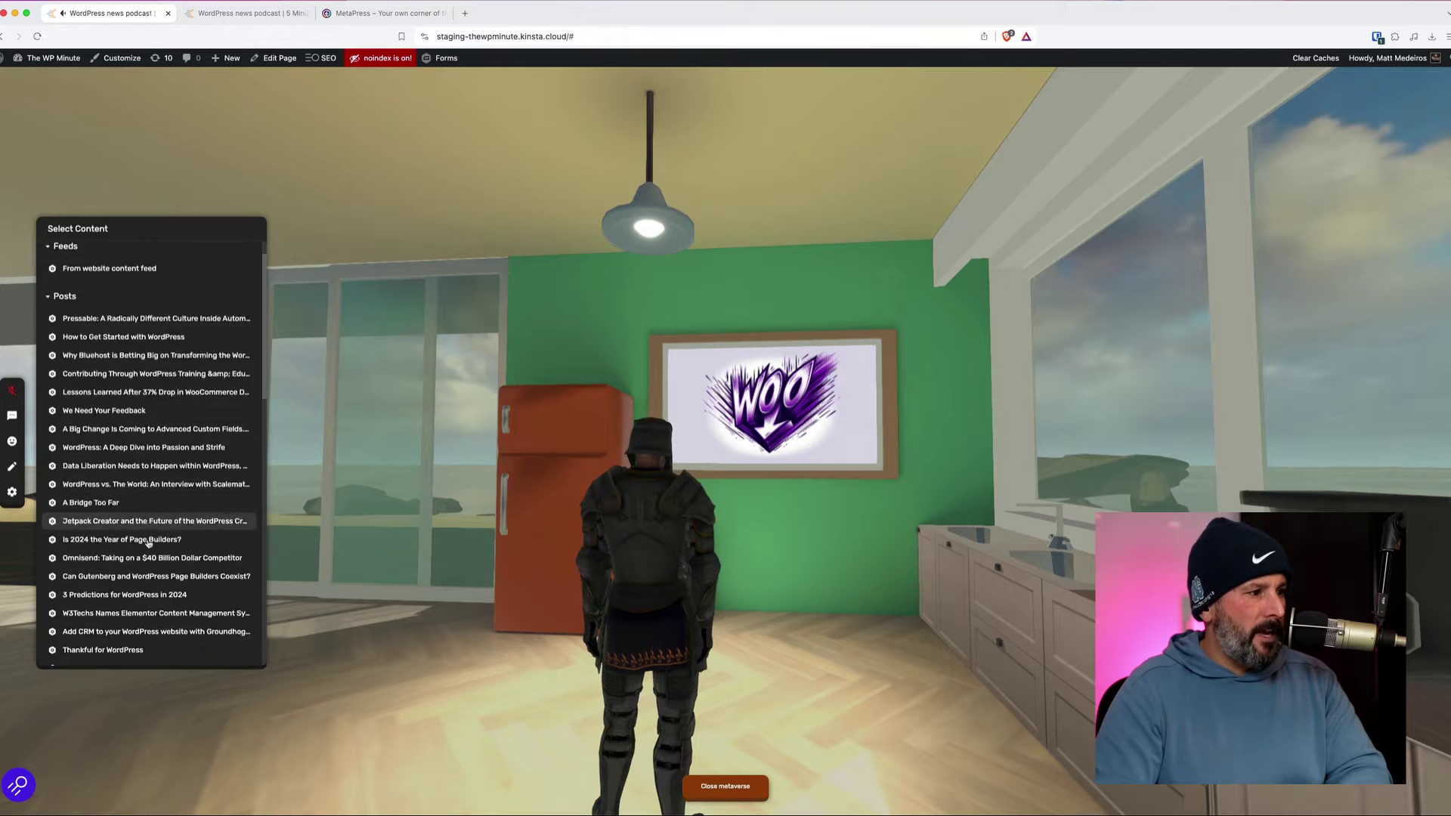
scroll(149, 566, "up", 15)
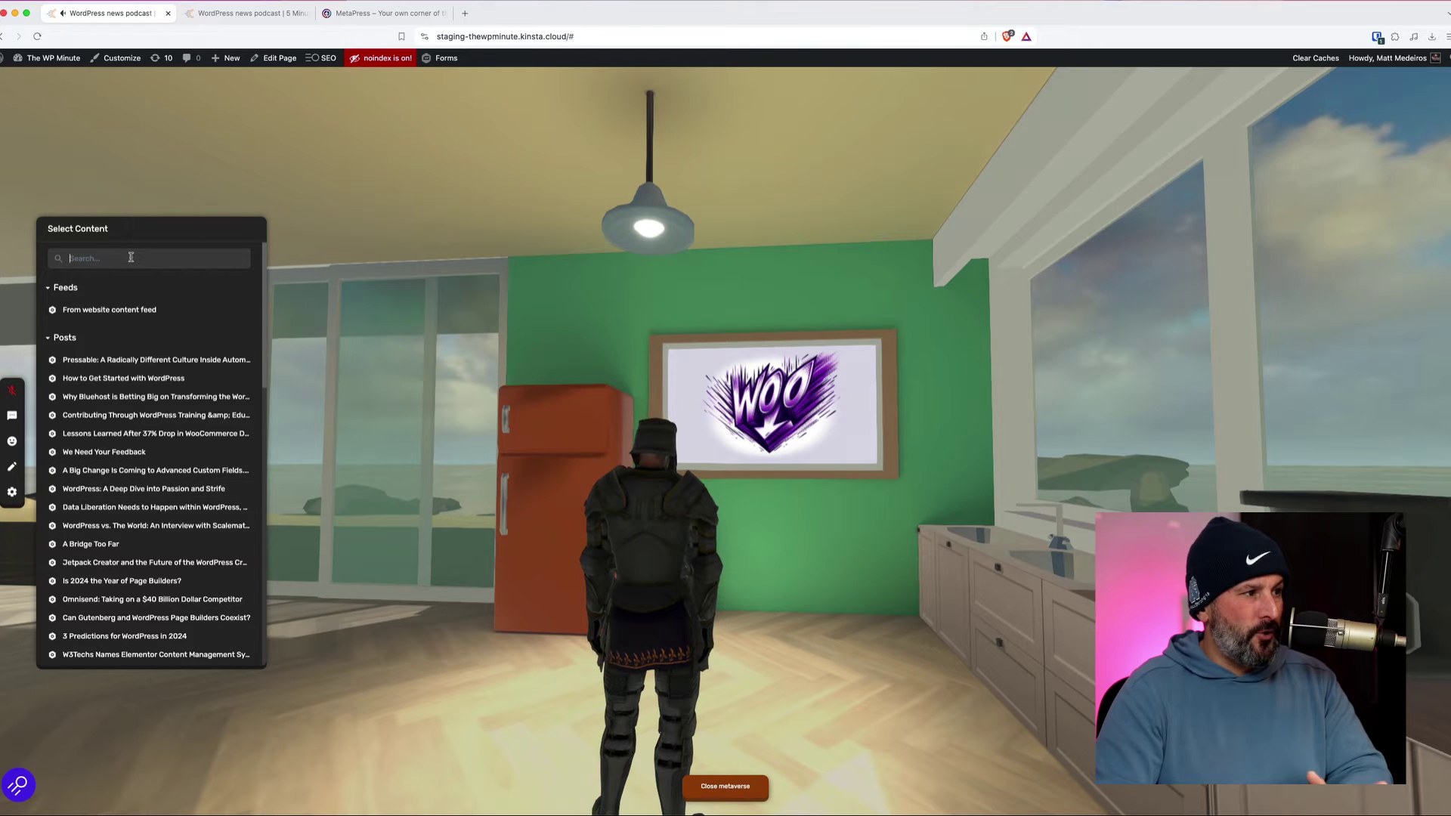
Search the selectable content for "mullenweg" and clear the search
type("mullen")
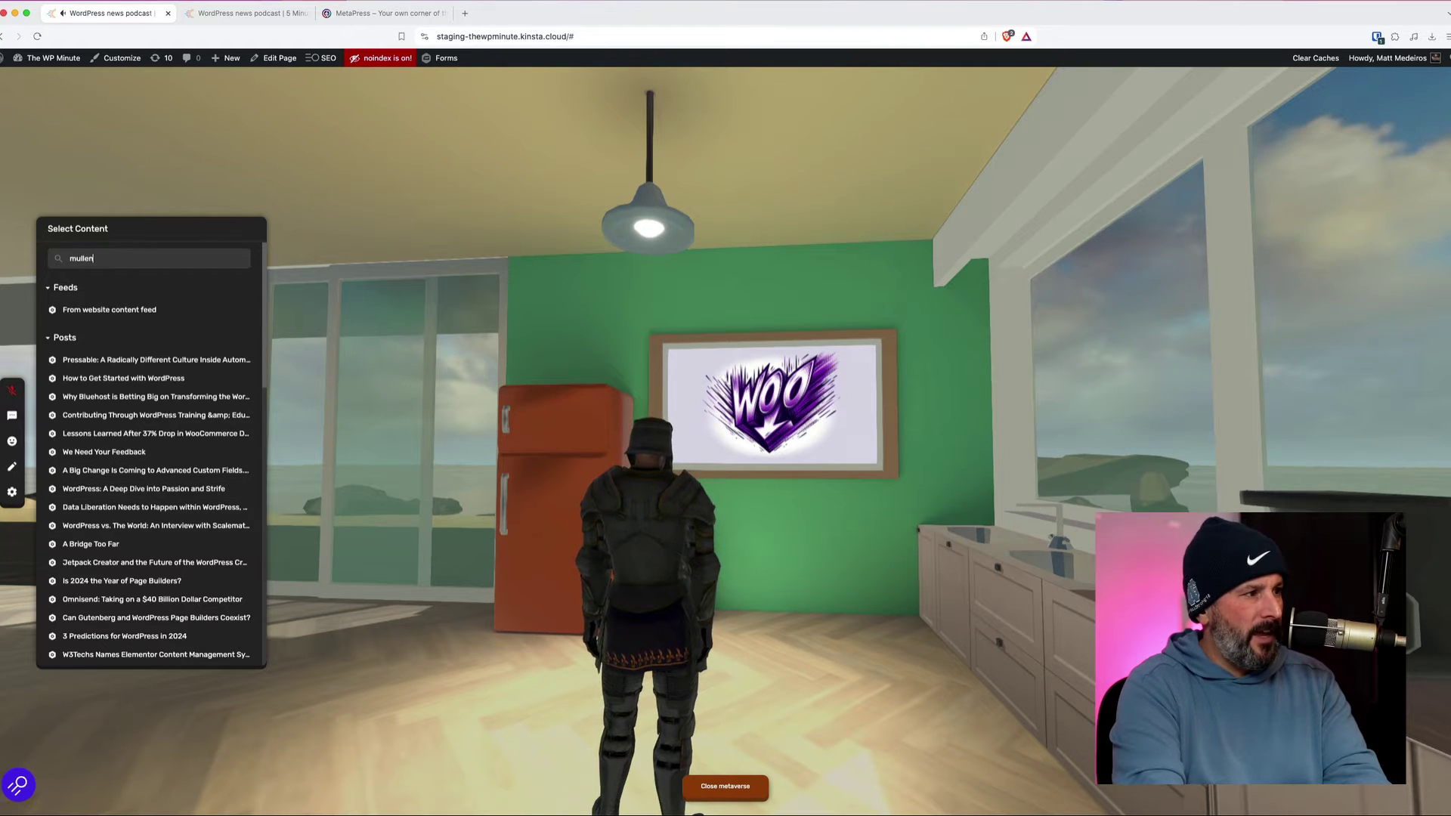
type("weg")
key("BackSpace")
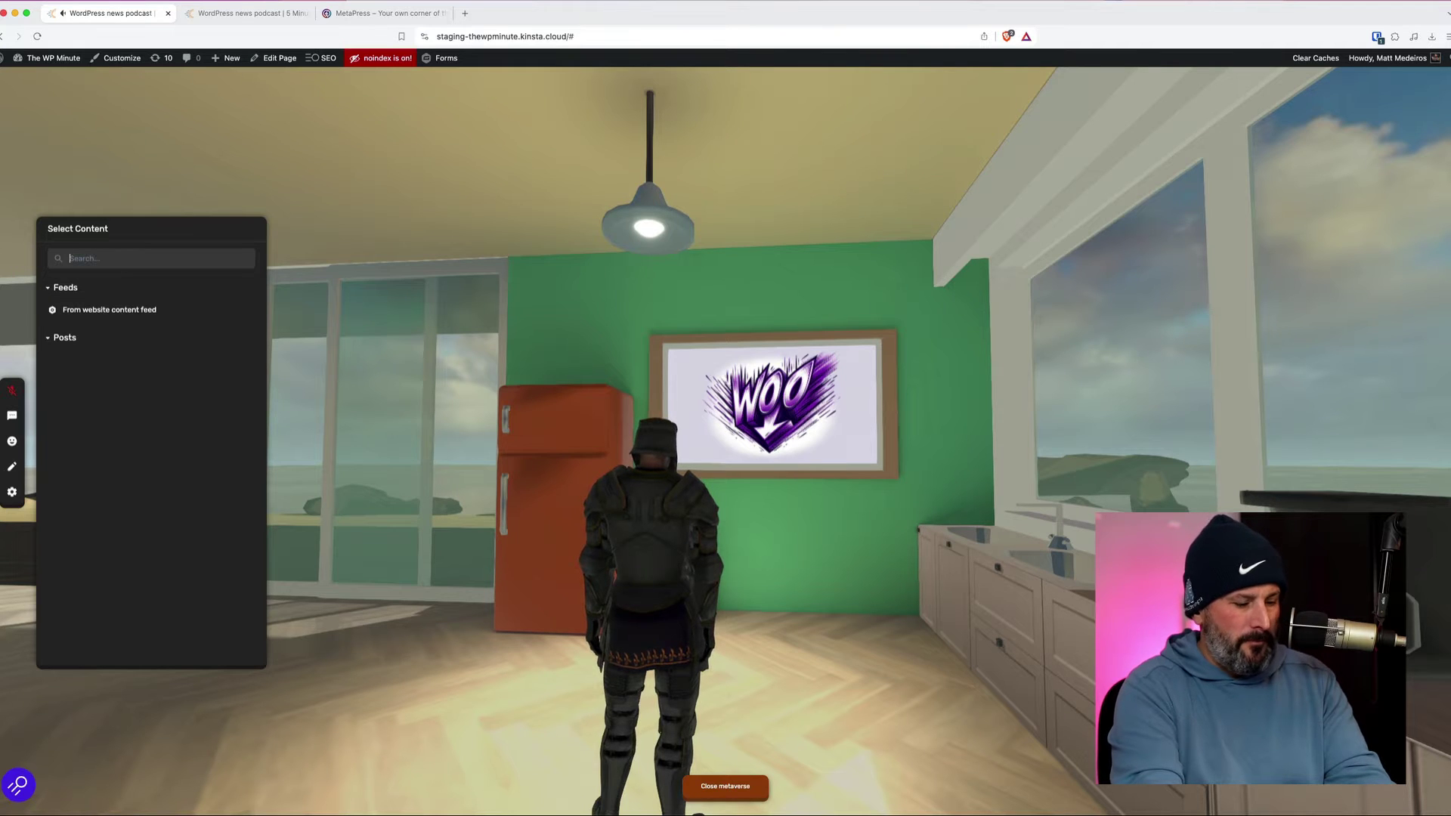
Search the content for "wordpress" and assign the post "How to Get Started with WordPress" to the slot
type("wordpress")
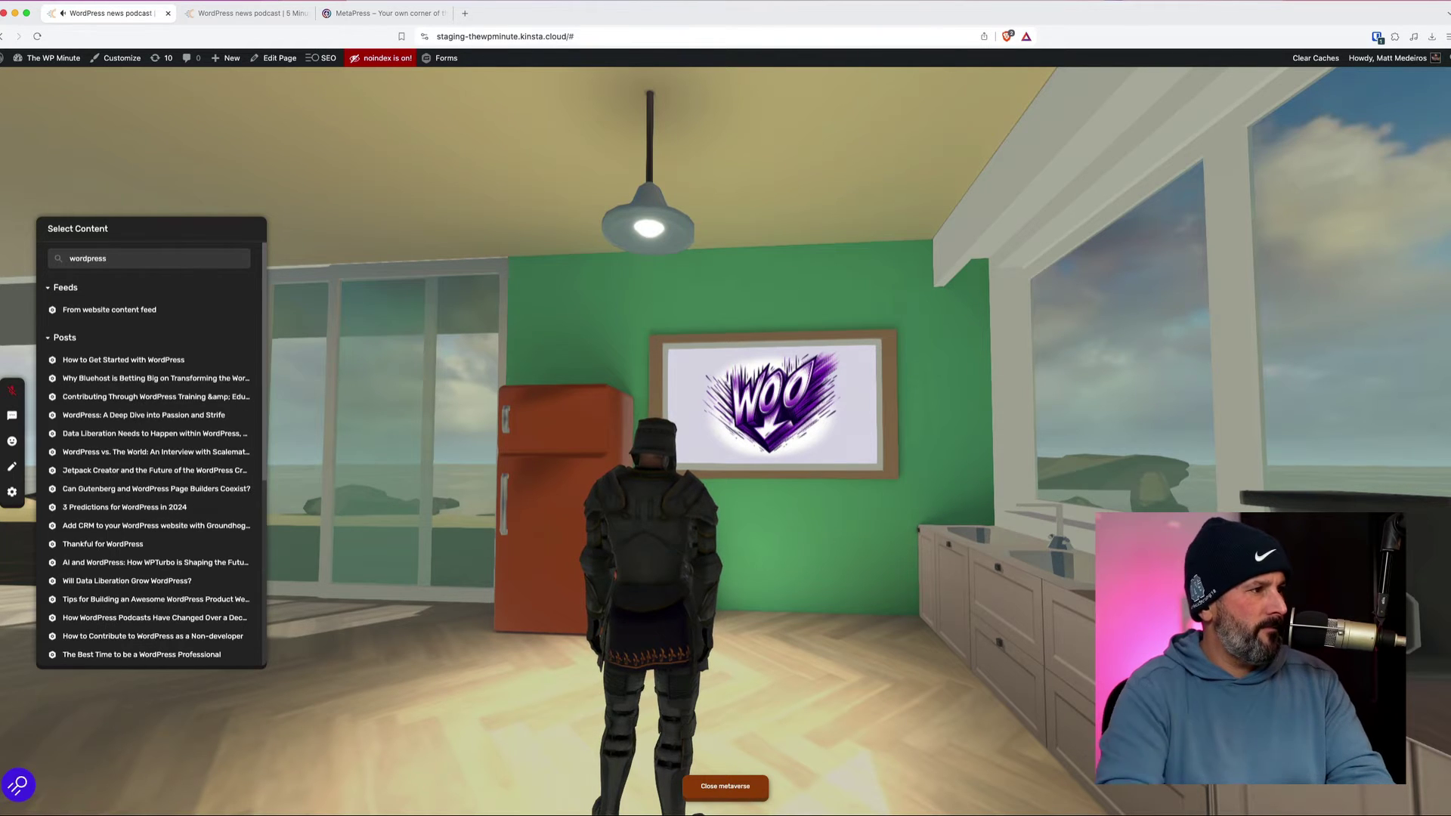
left_click(137, 361)
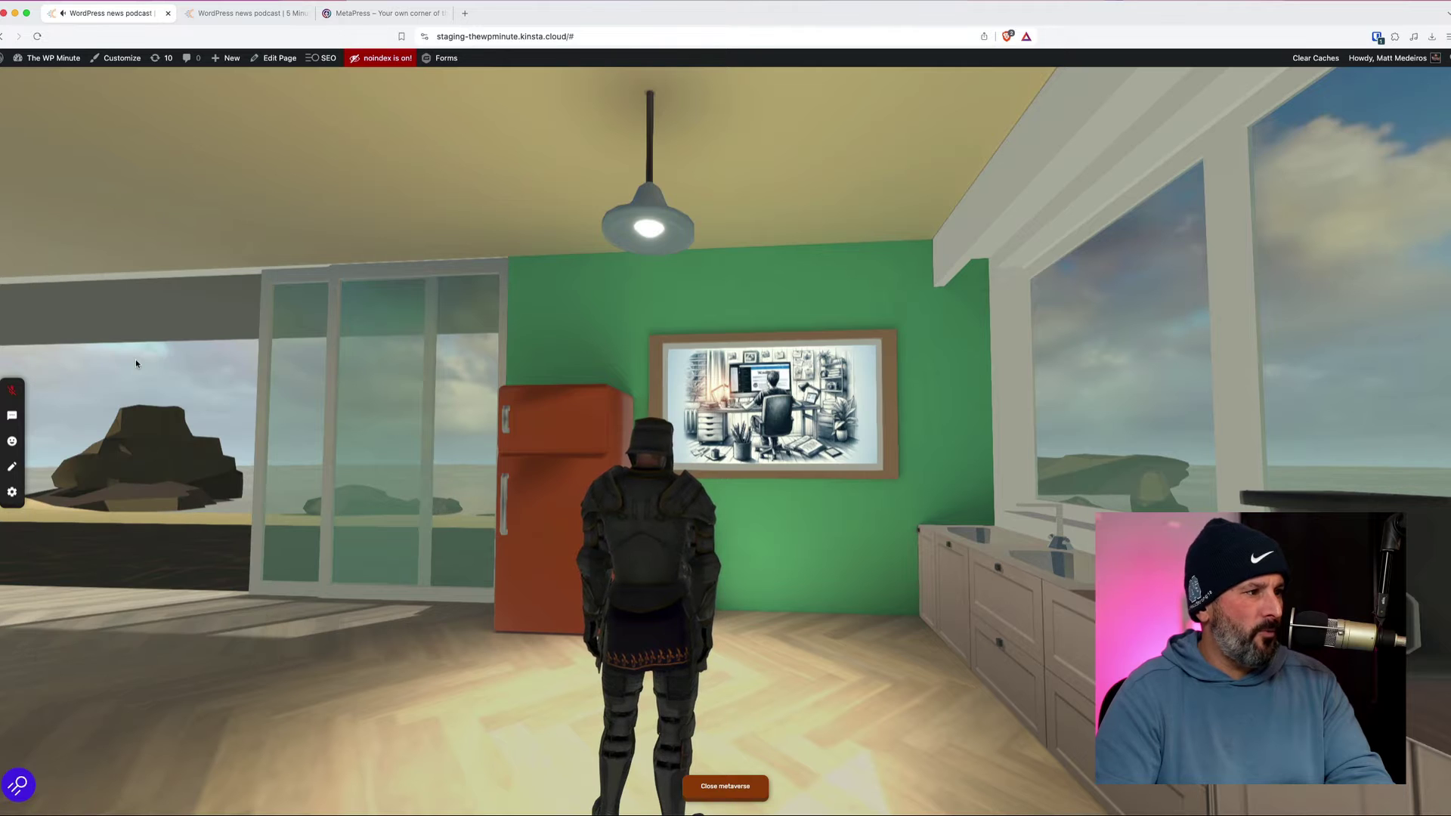
Open the new picture's post from the green wall, skim its article, and close it
left_click(752, 406)
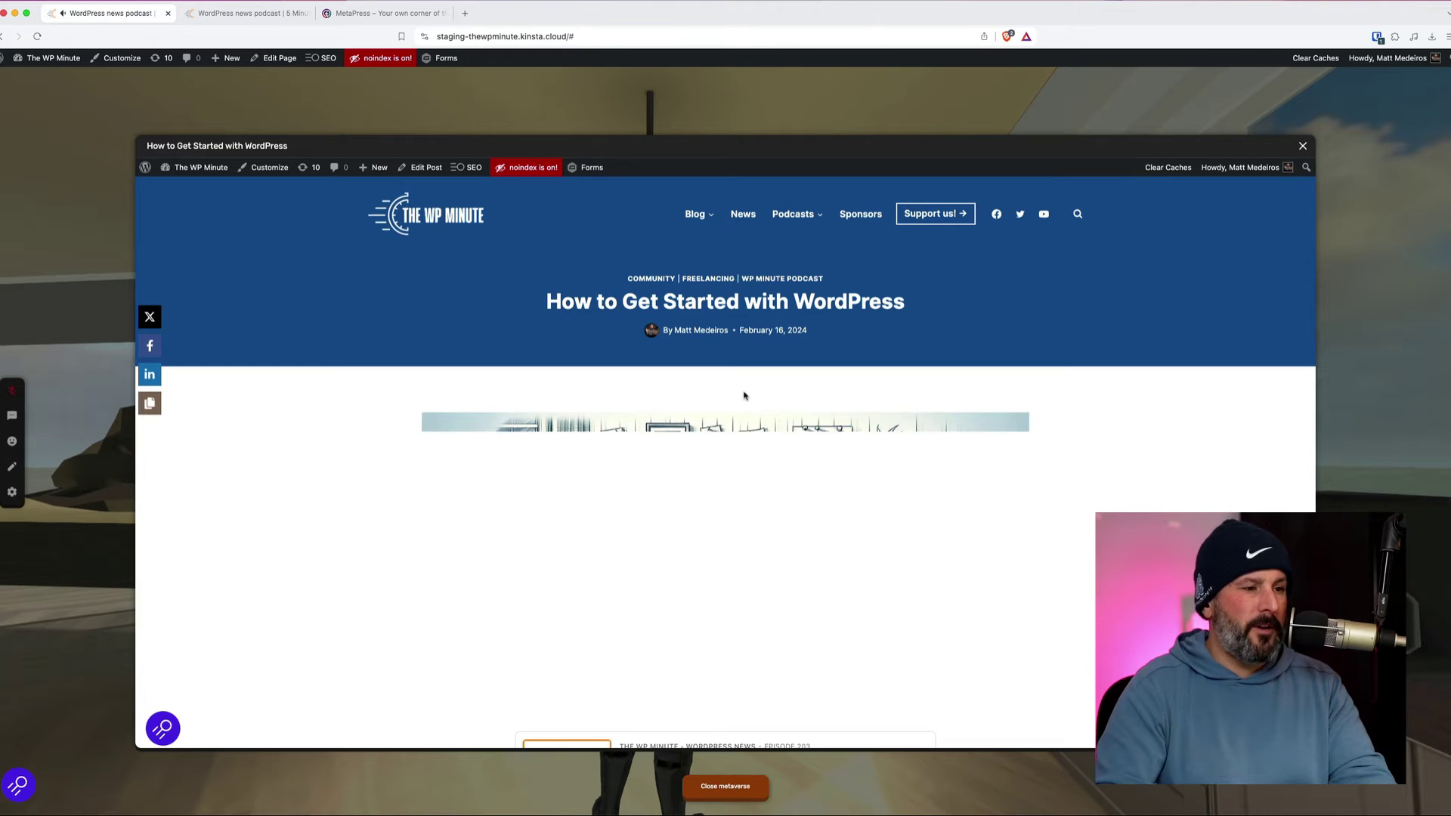
scroll(744, 426, "down", 15)
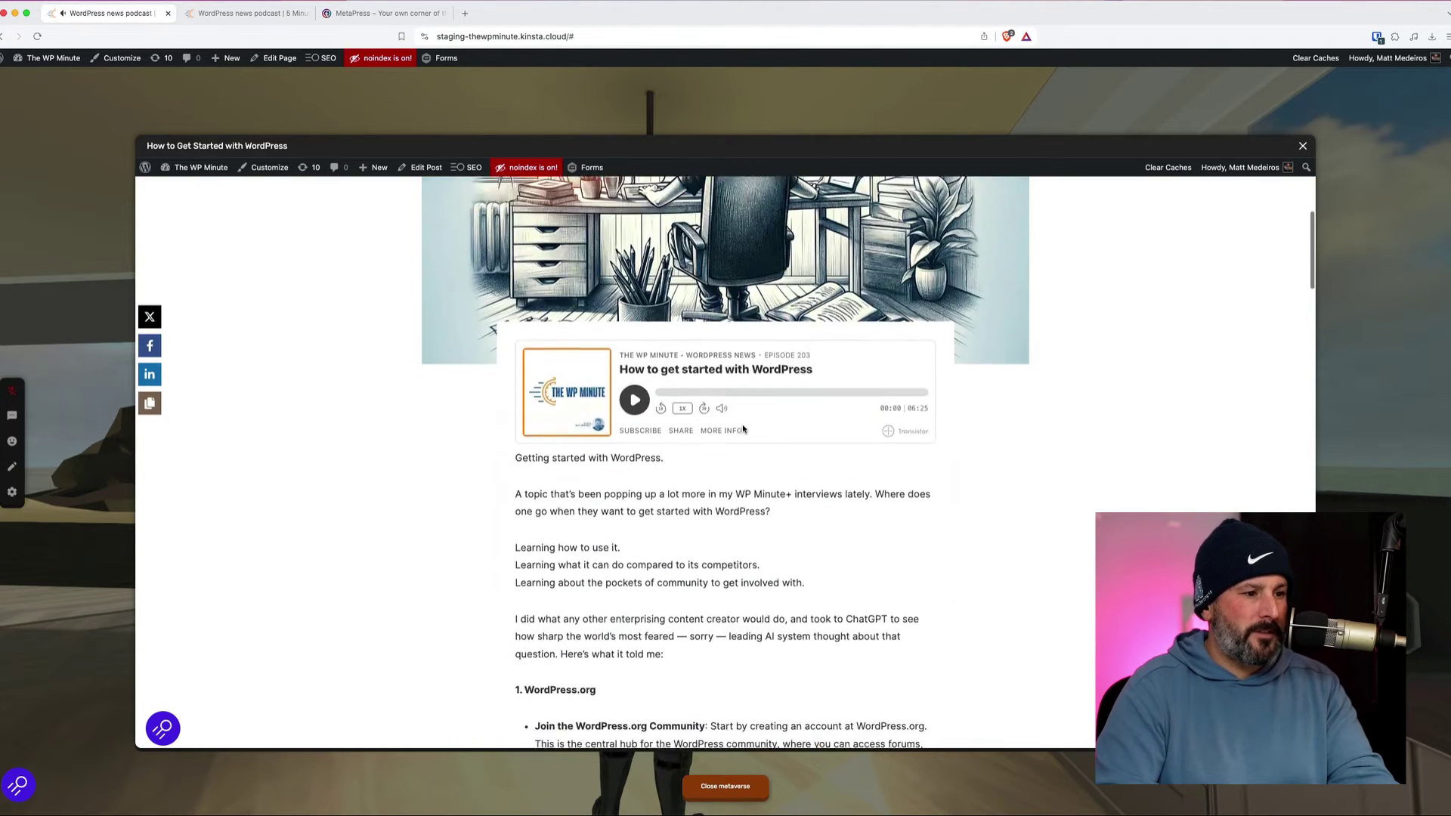
left_click(1303, 145)
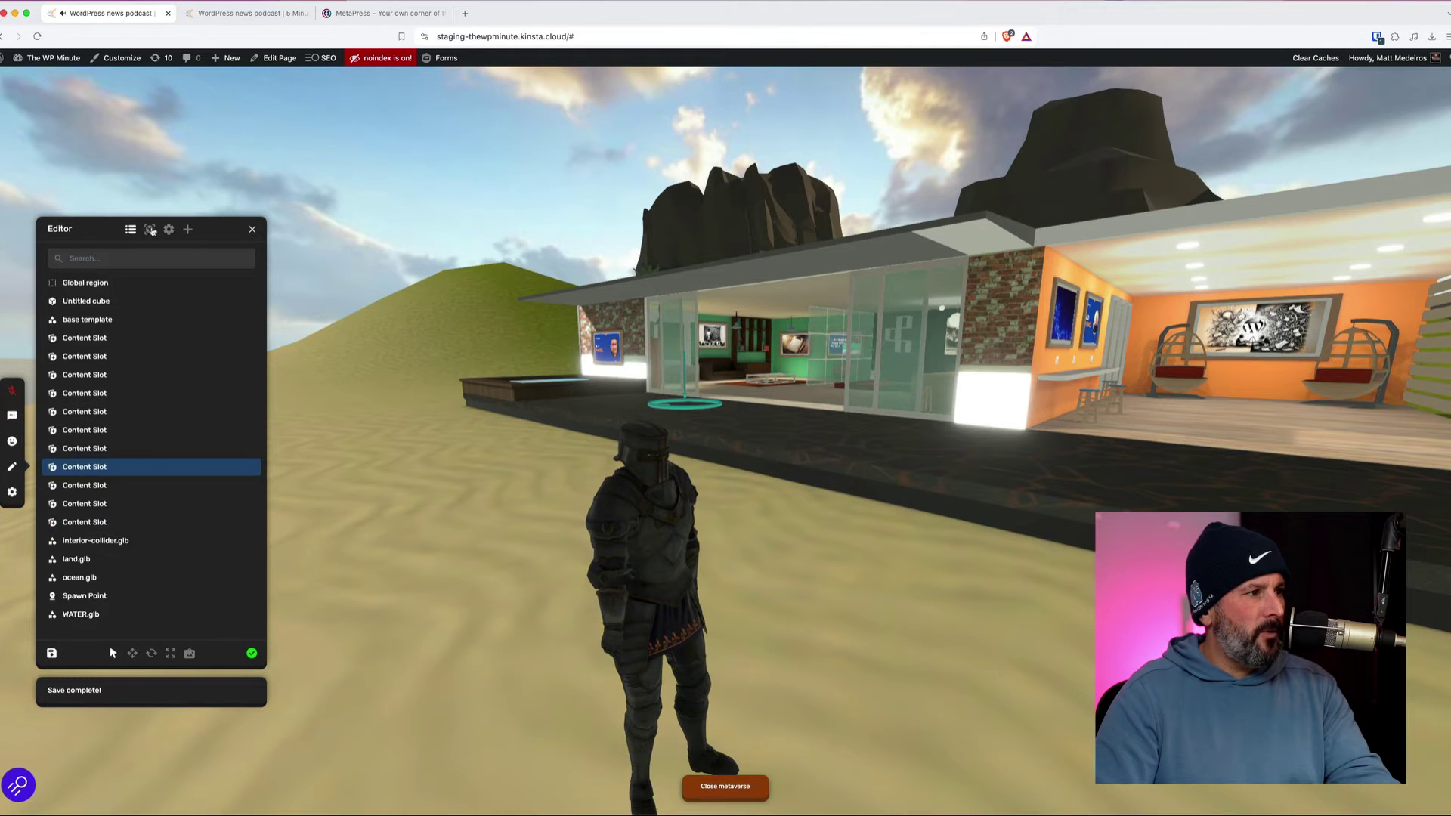
Review the content slot's properties in the scene editor, and replace the current world with the Open Gallery template
left_click(151, 230)
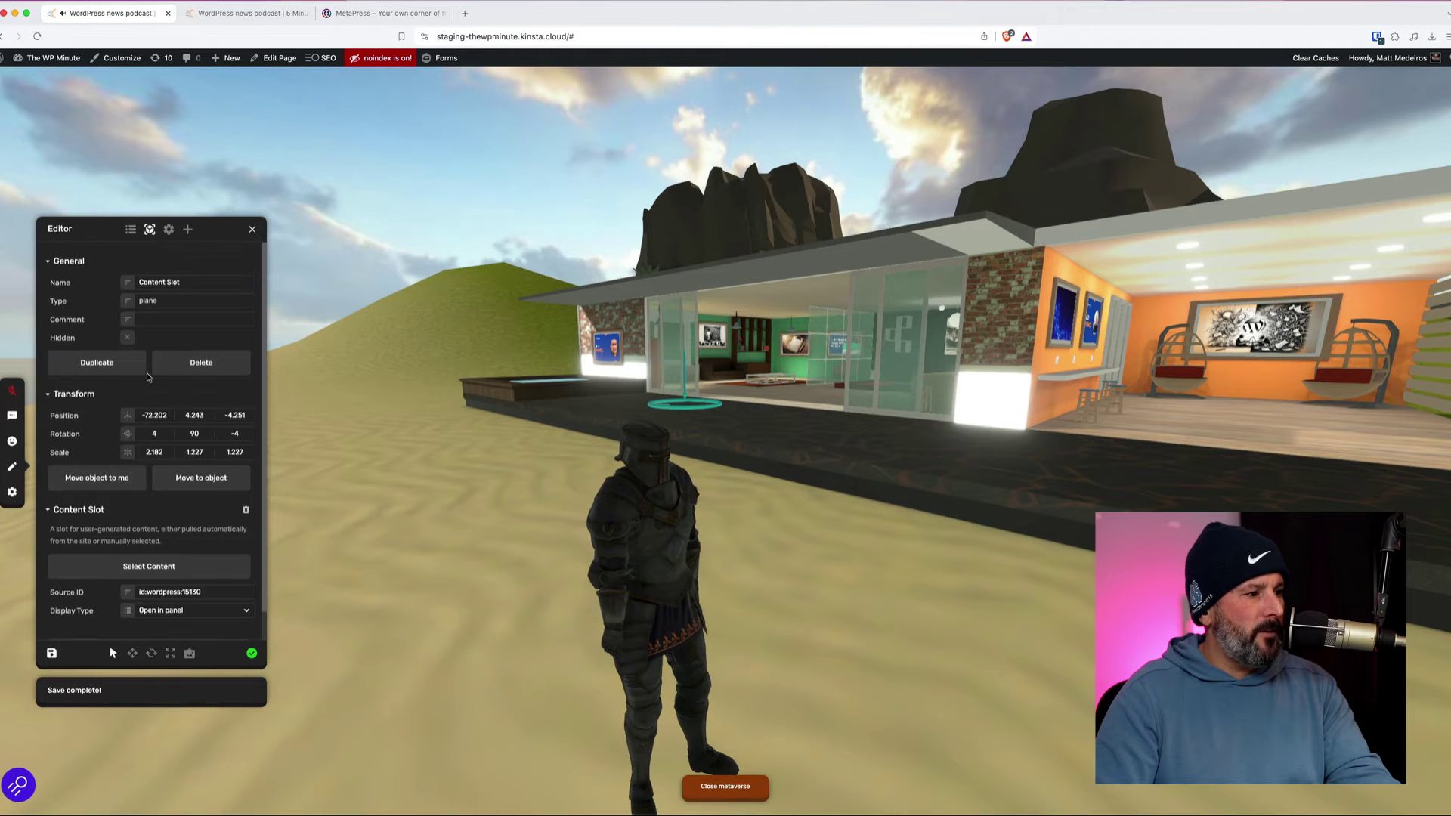
scroll(156, 365, "down", 1)
left_click(167, 230)
scroll(107, 571, "down", 1)
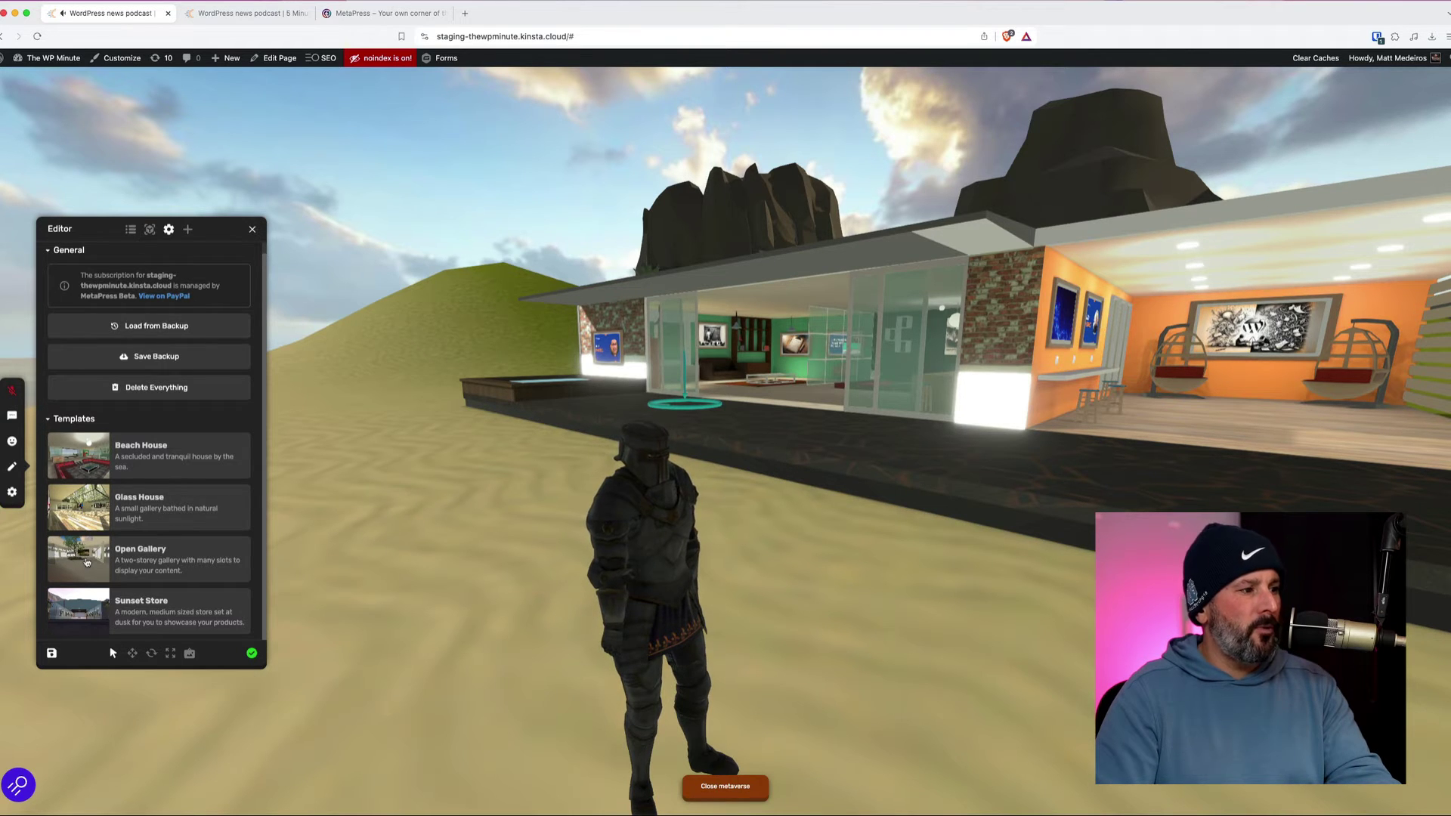
left_click(87, 562)
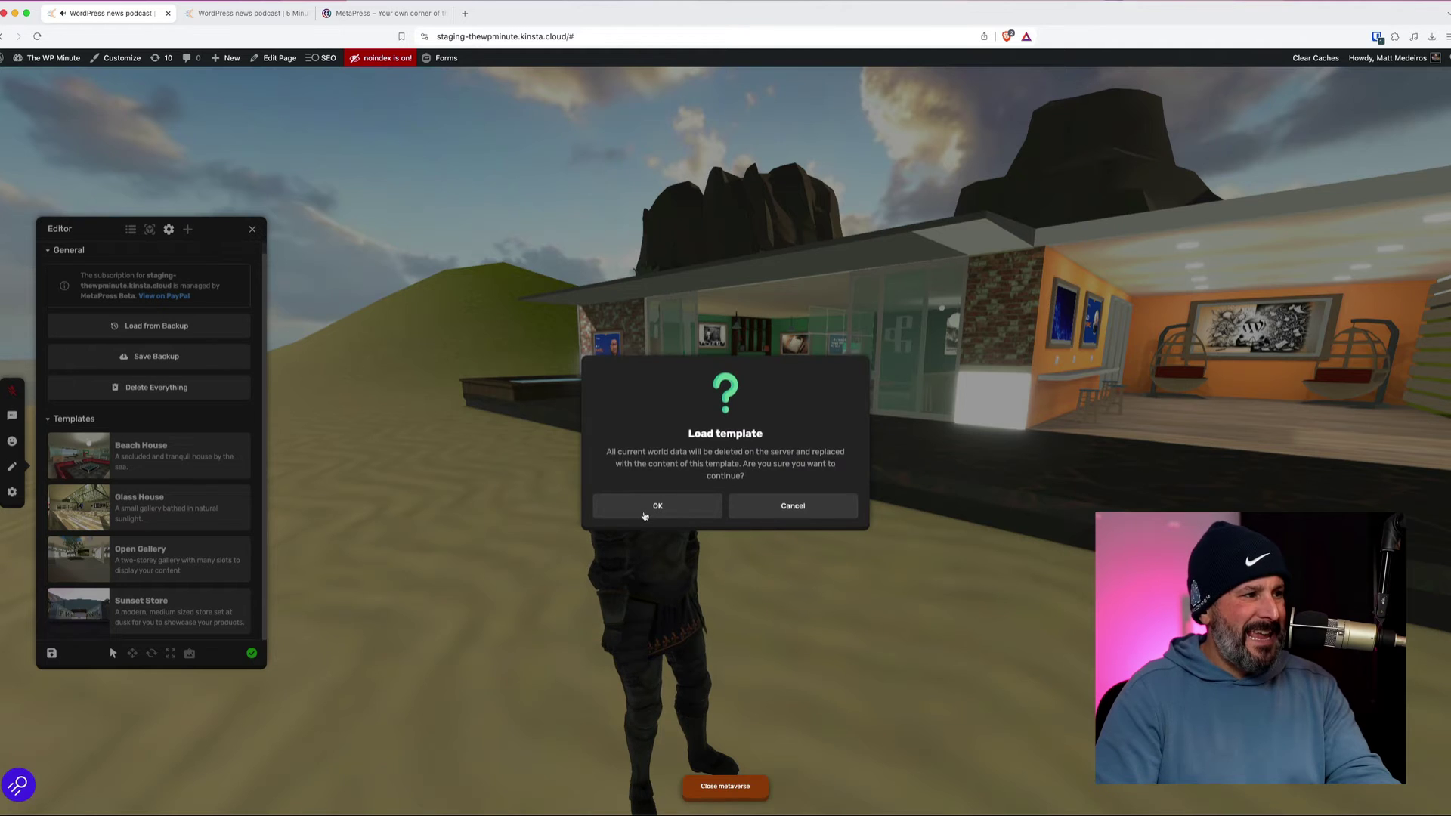
left_click(645, 515)
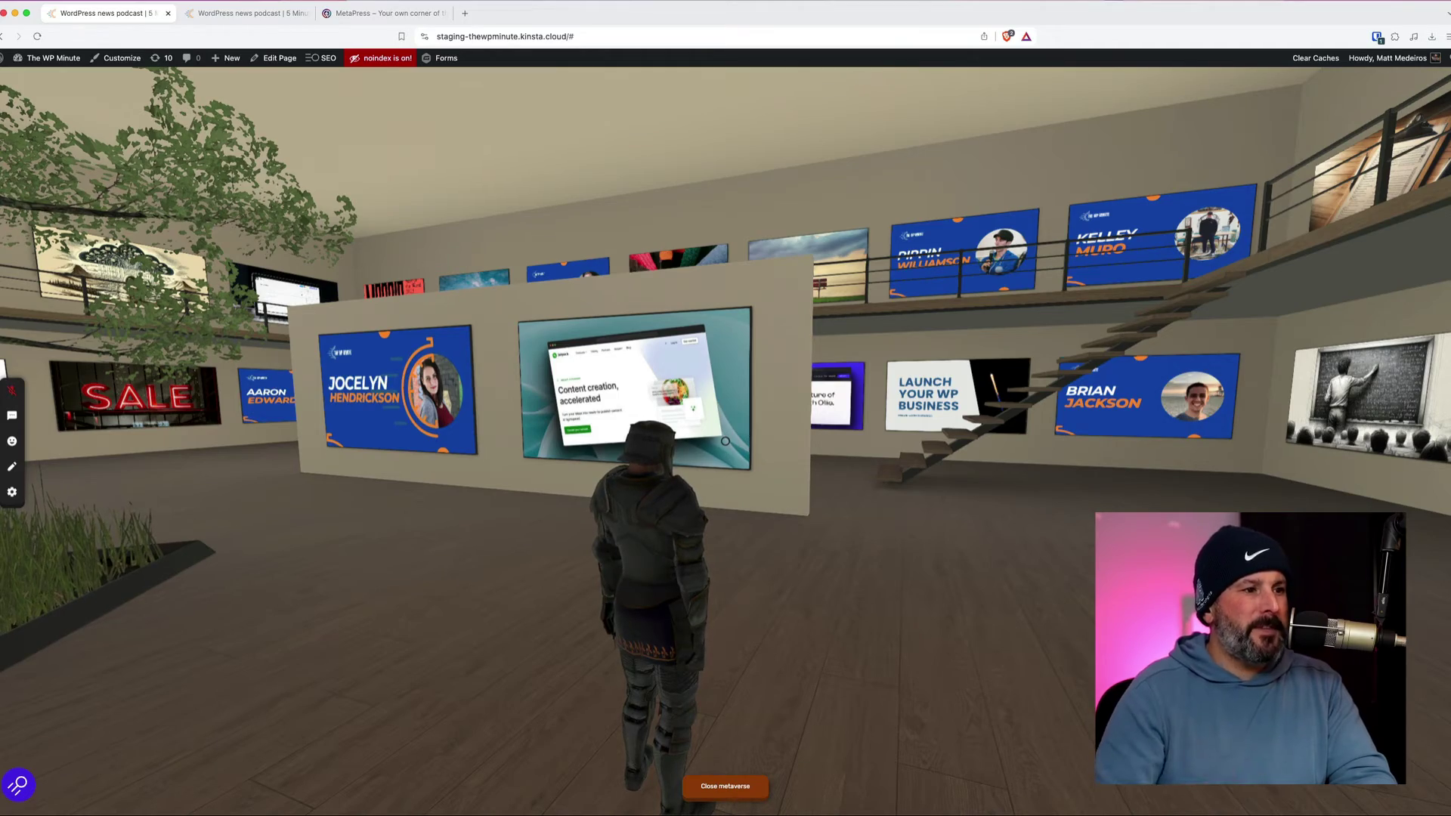
Run the Paladin past the gallery's tree planter toward the double doors and turn back to face The WP Minute glass panel
key("s")
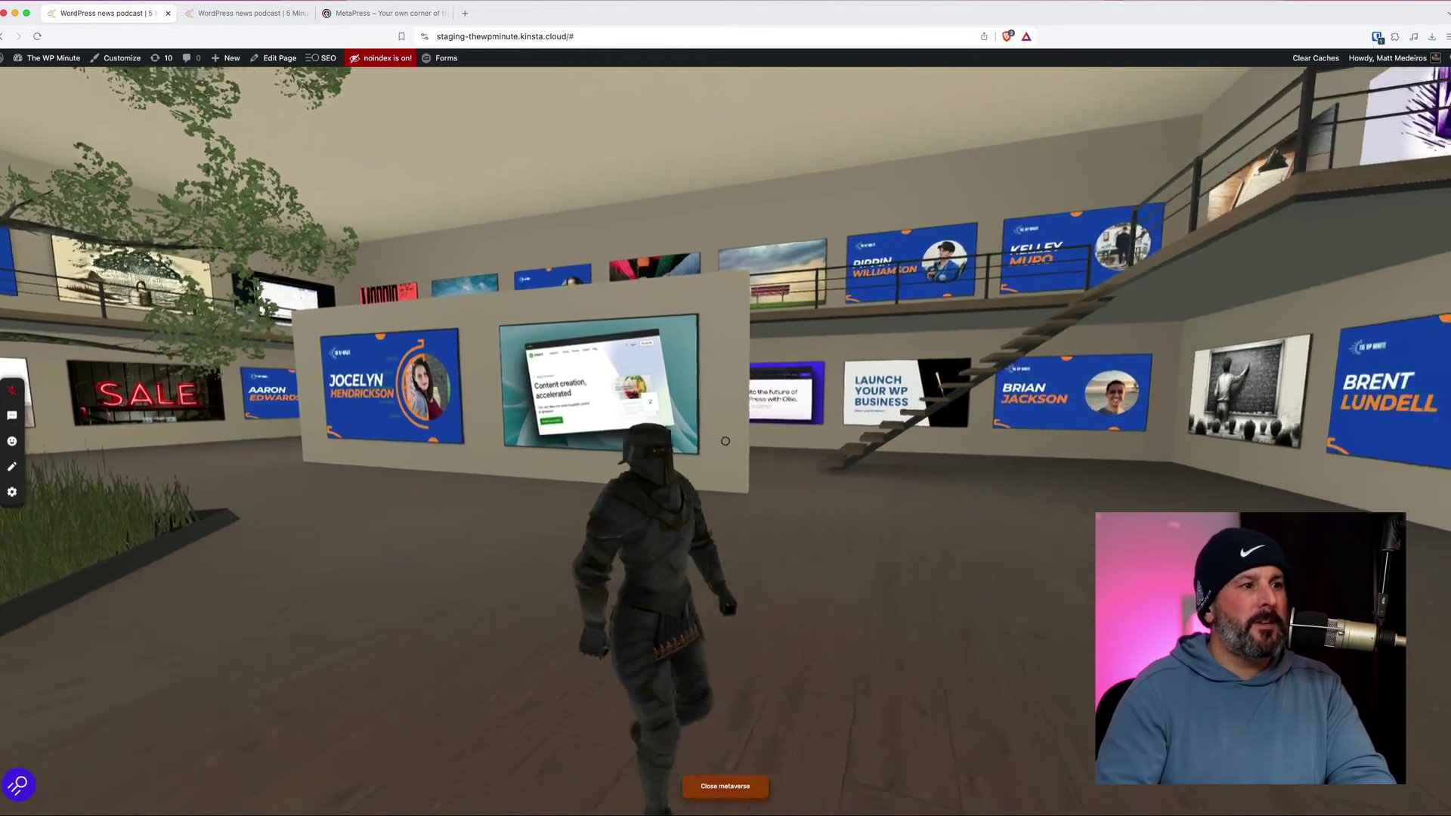
key("w")
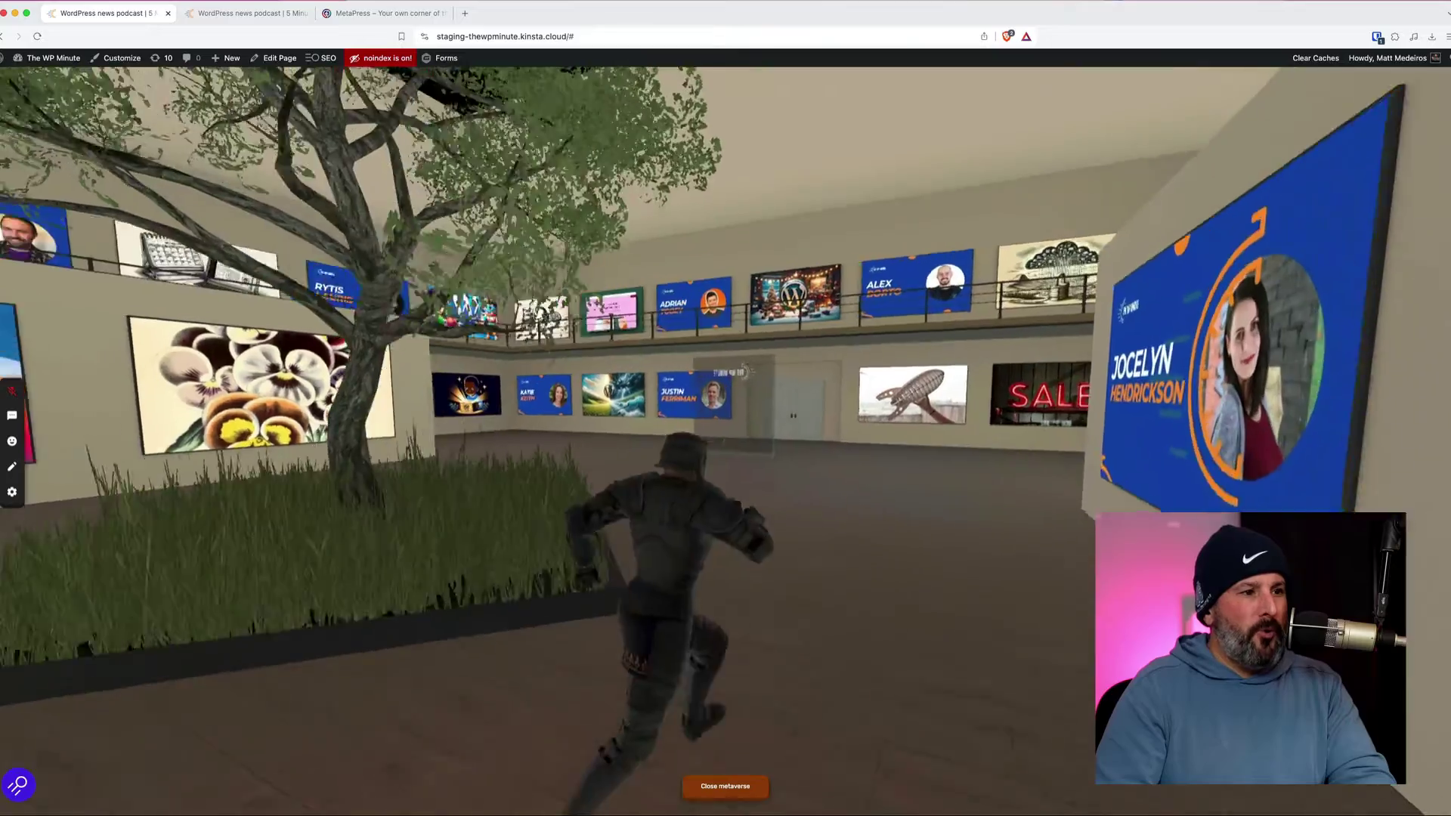
key("w")
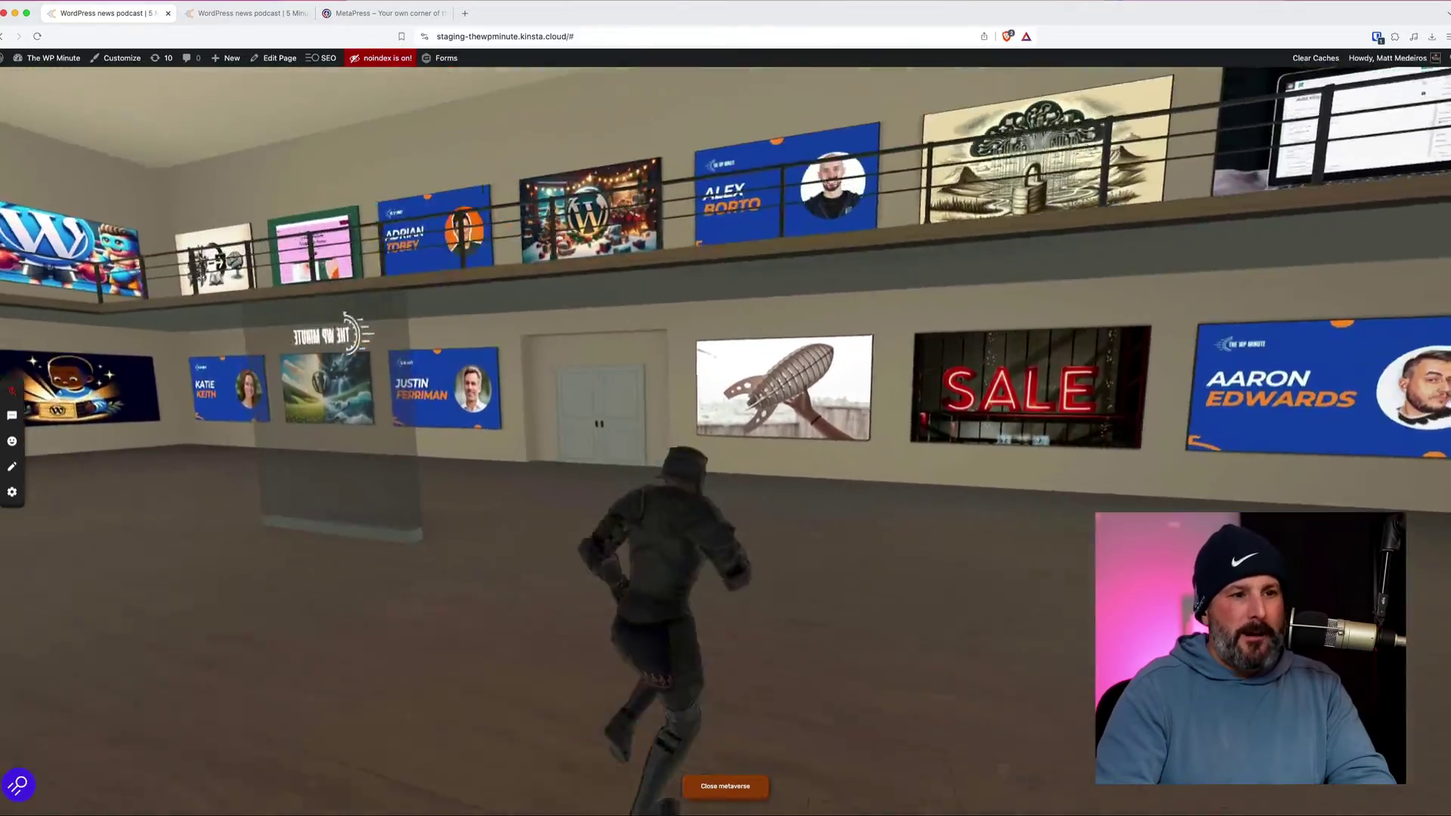
key("w")
key("a")
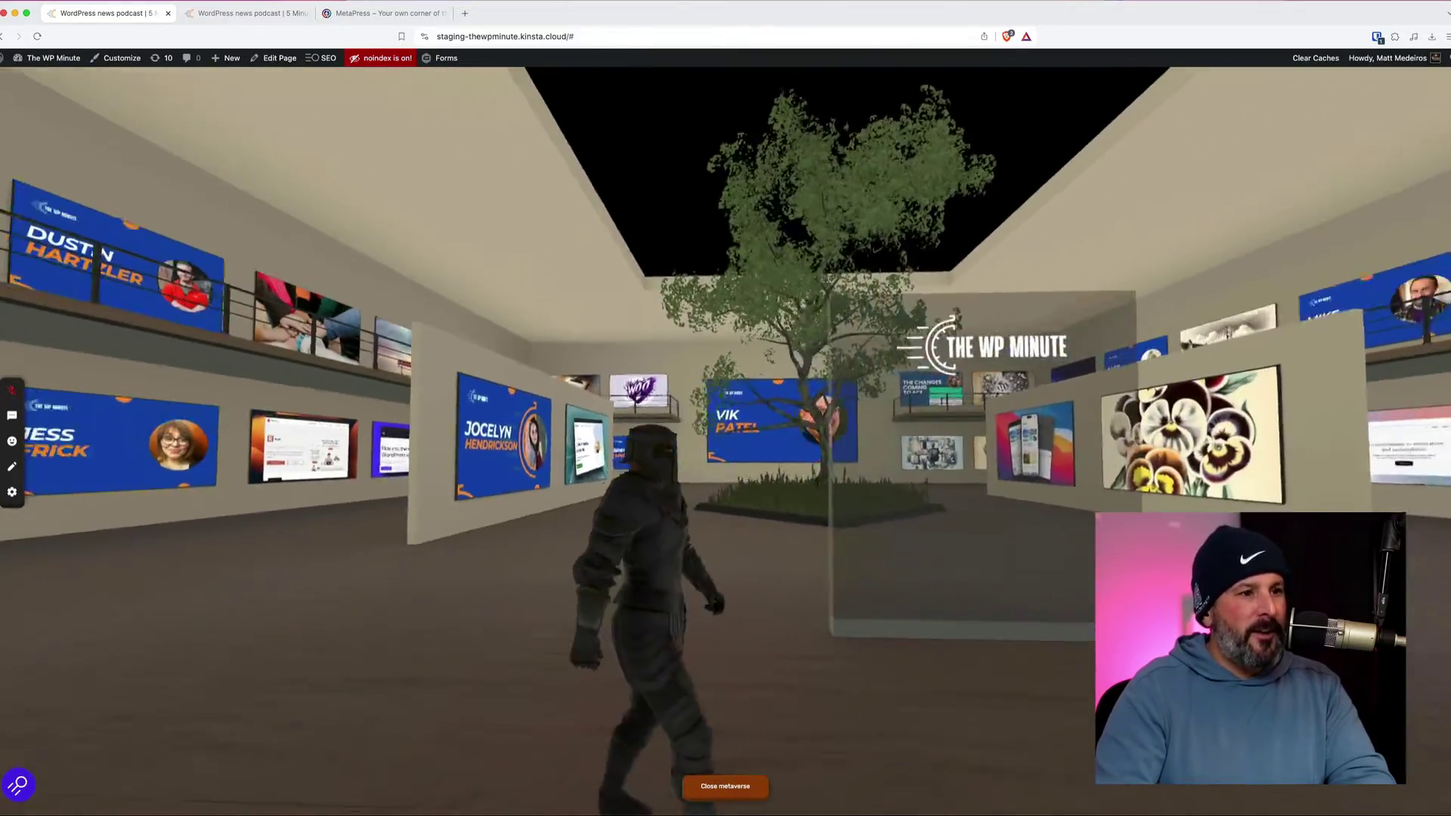
key("w")
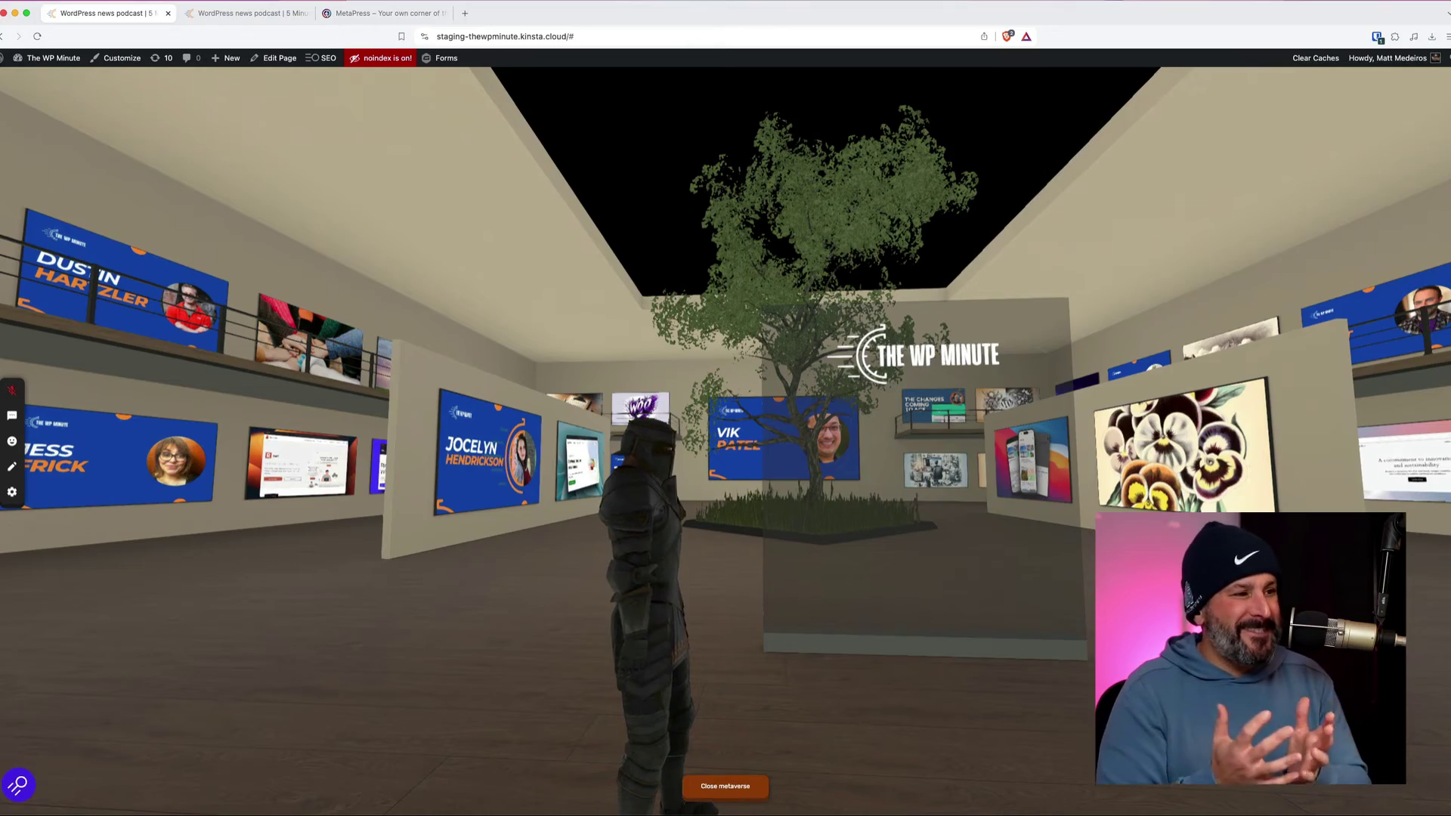
Move the Paladin around in front of The WP Minute glass panel and face the wall with the pansy picture
key("d")
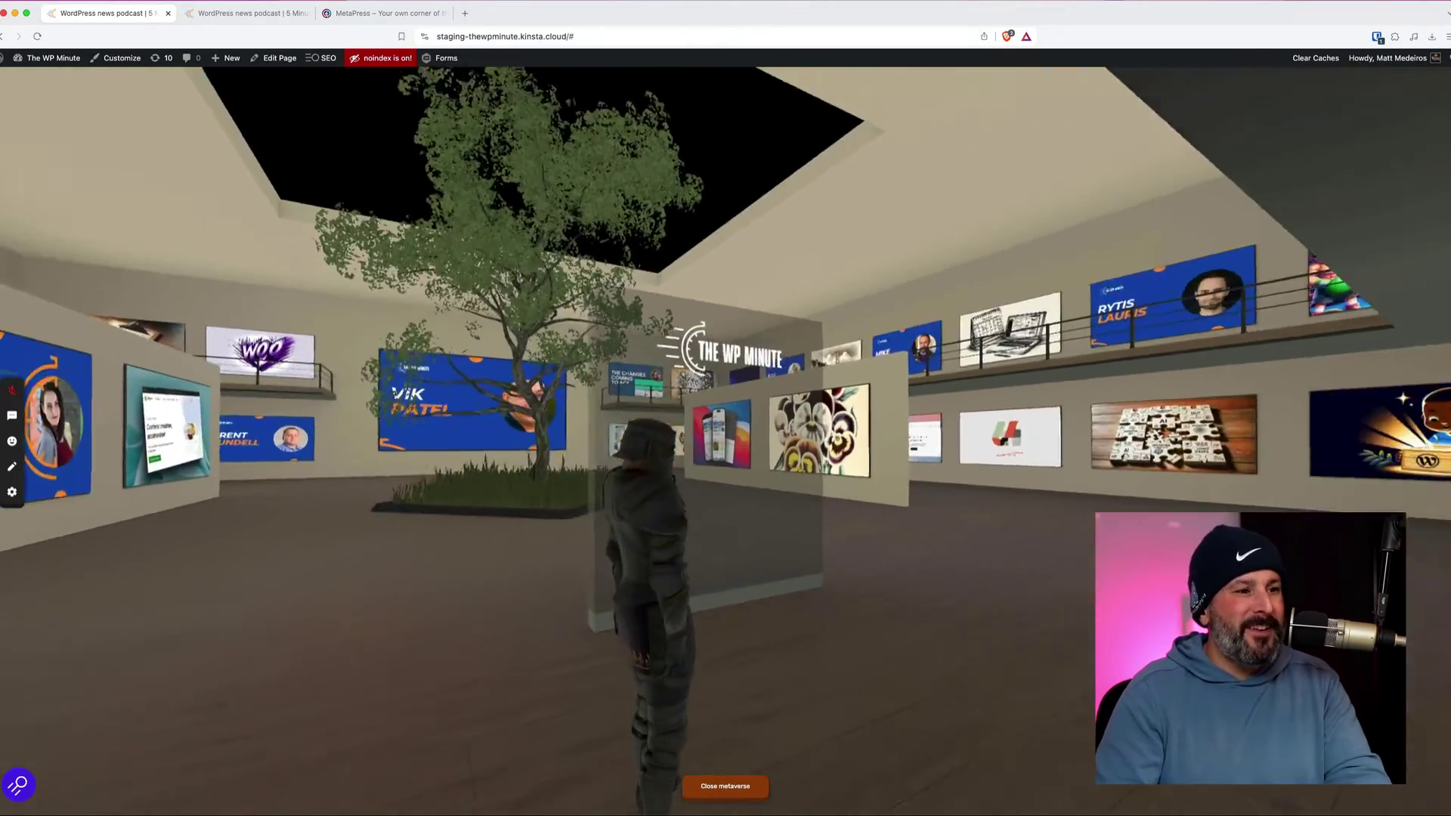
key("w")
key("d")
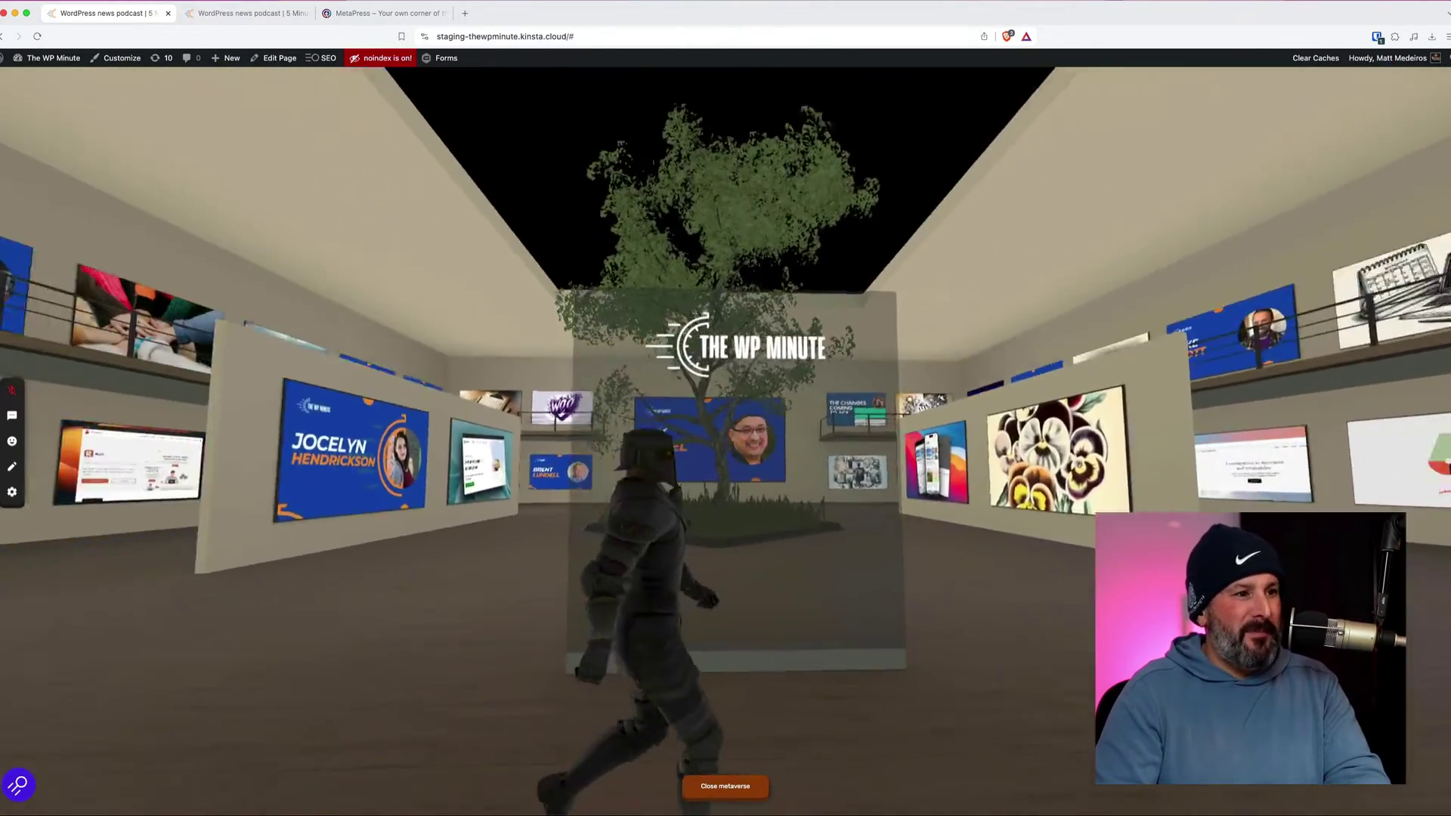
key("w")
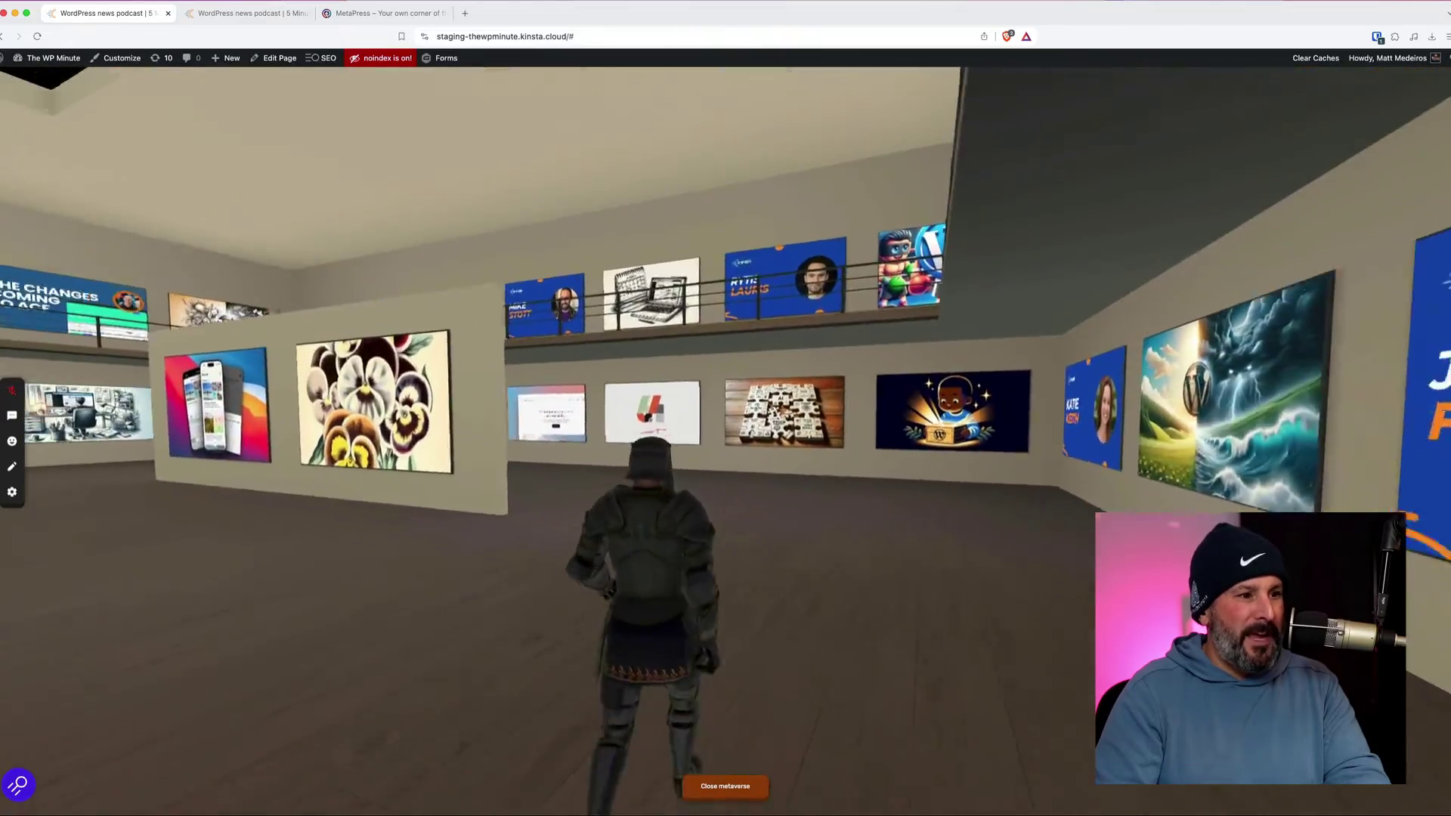
Run to the aisle behind the pansy picture's freestanding wall, and turn back along the wall with the double doors
key("d")
key("w")
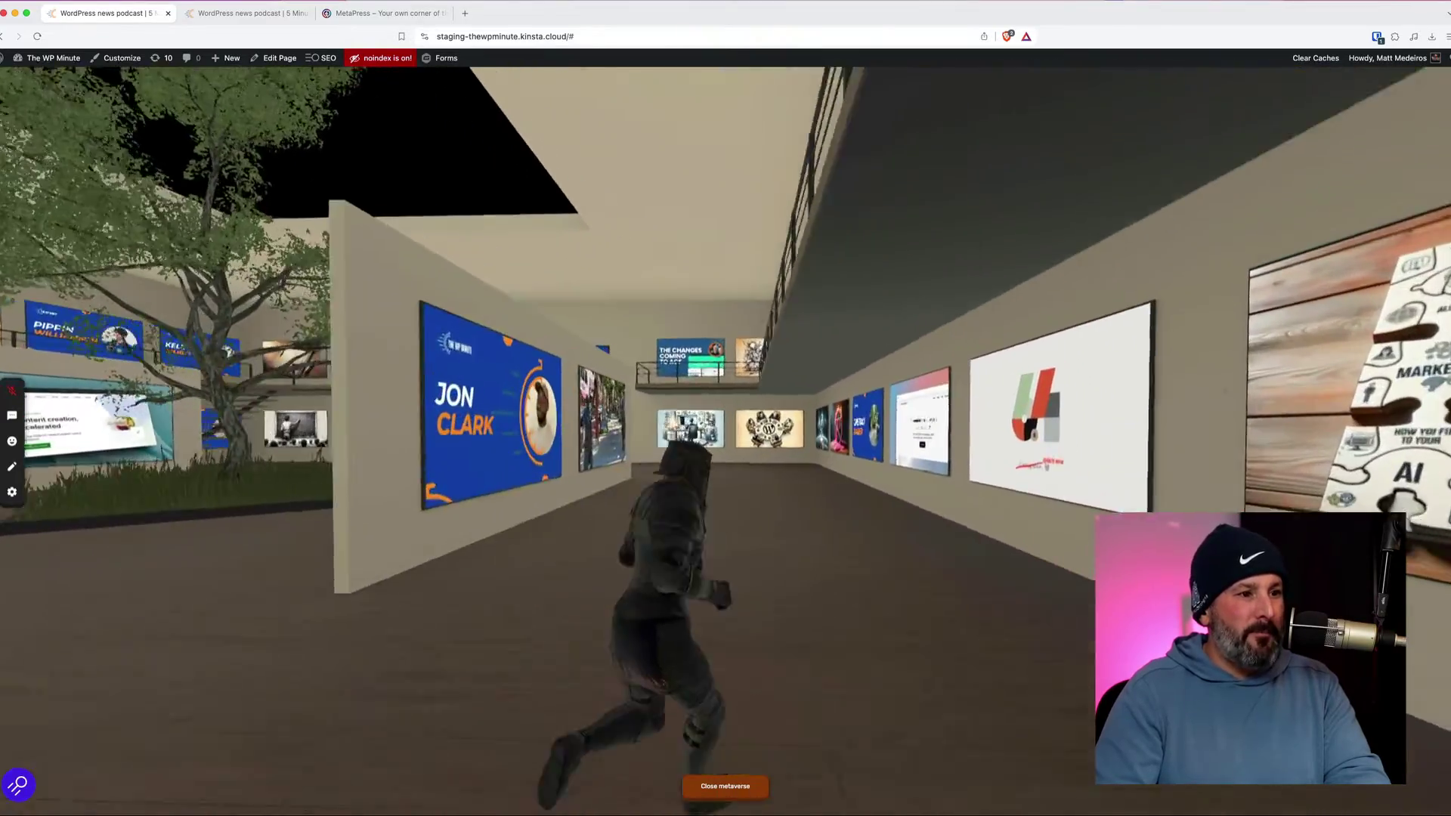
key("a")
key("a")
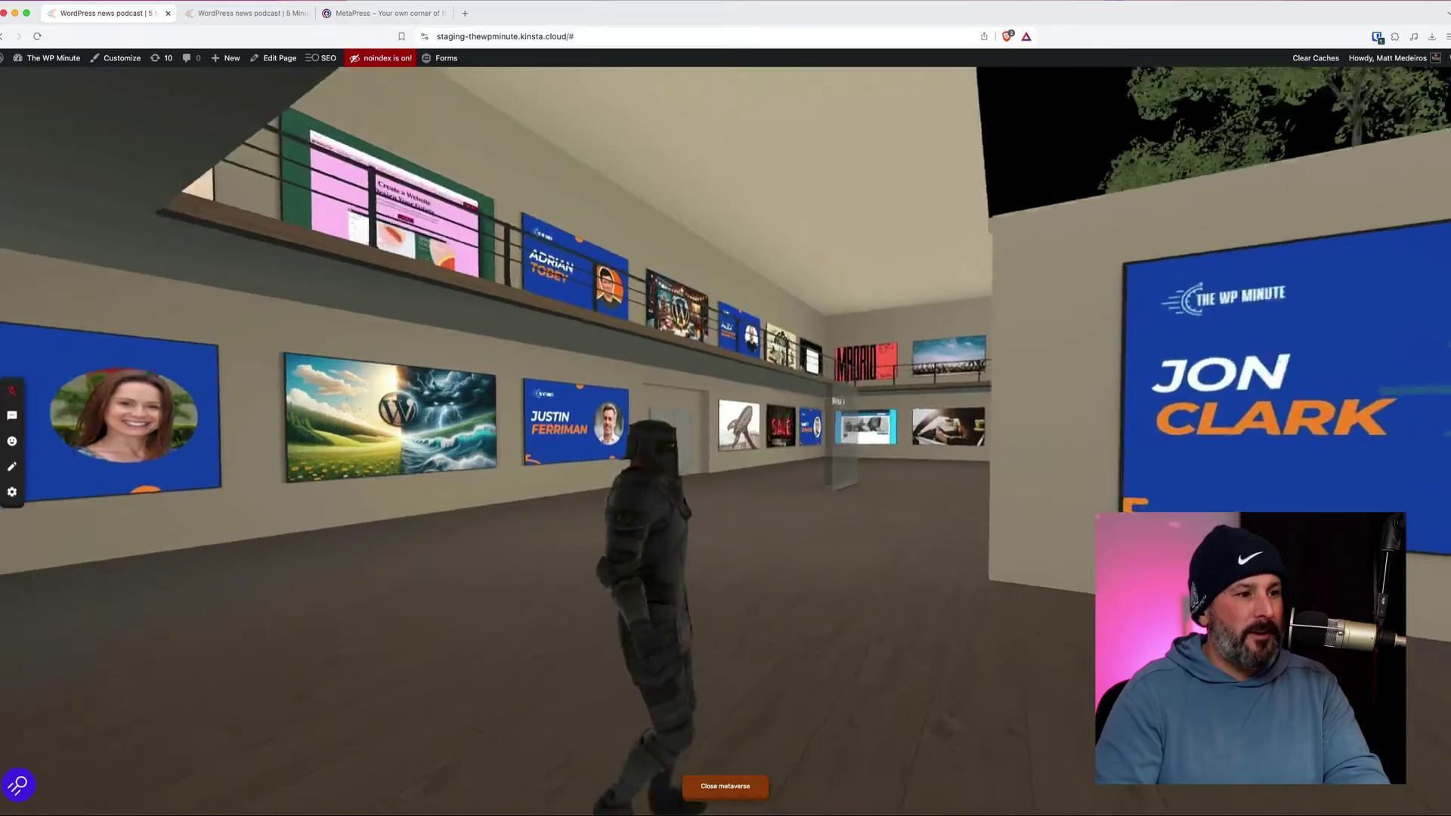
key("w")
key("d")
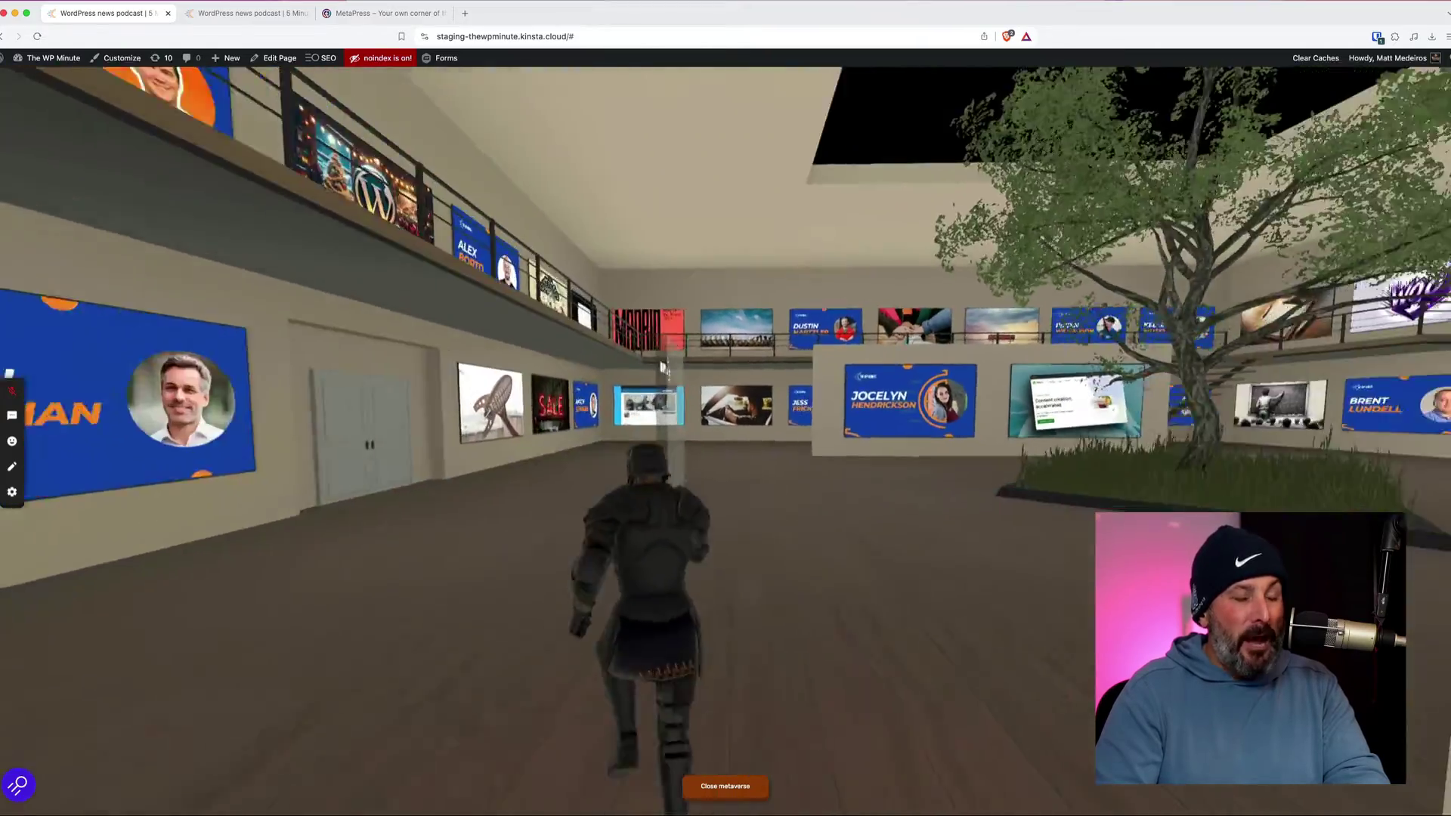
Run through the gallery behind the other freestanding wall, and climb the staircase to the balcony with the Woo picture
key("w")
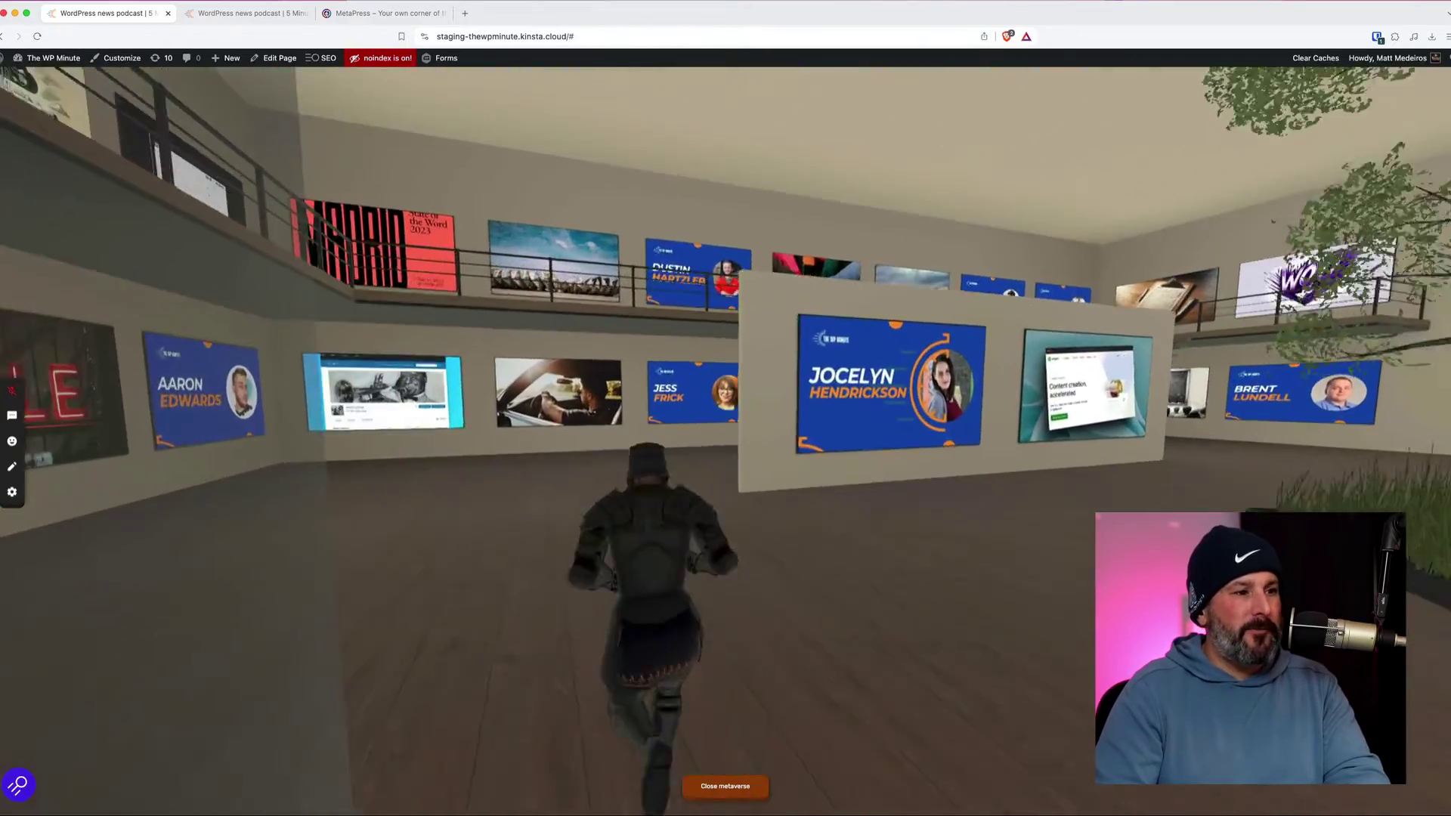
key("w")
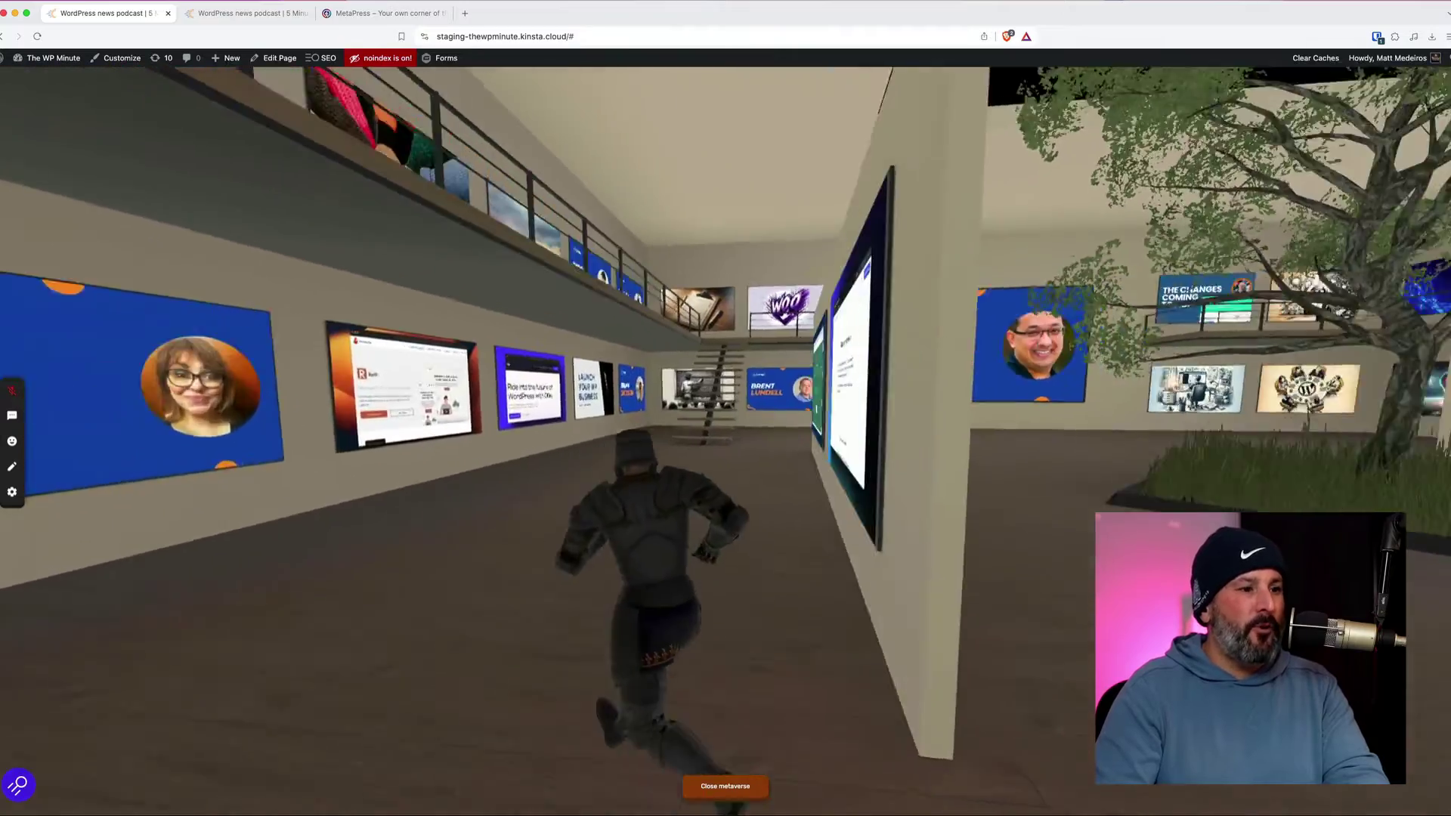
key("space")
key("w")
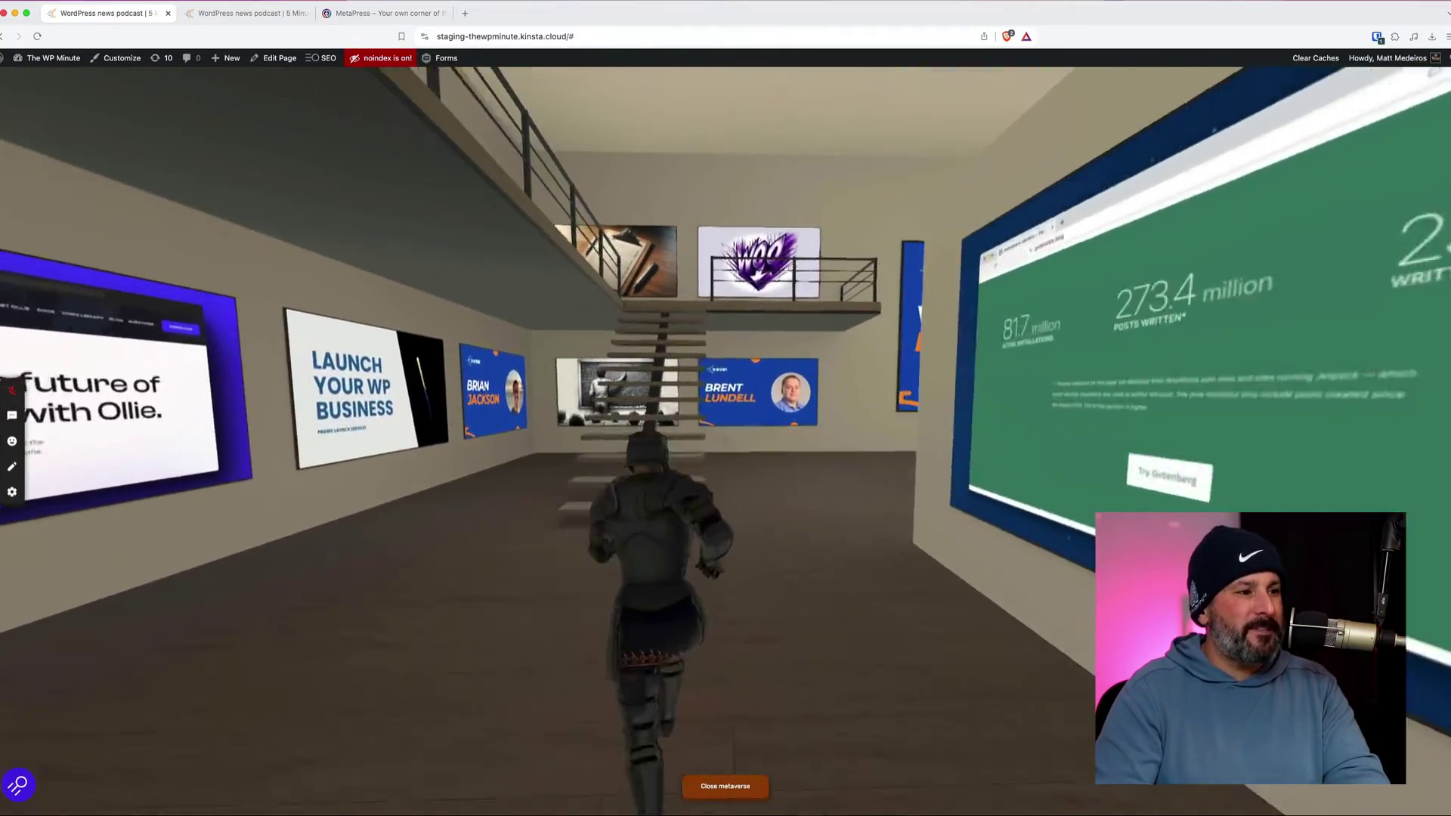
key("w")
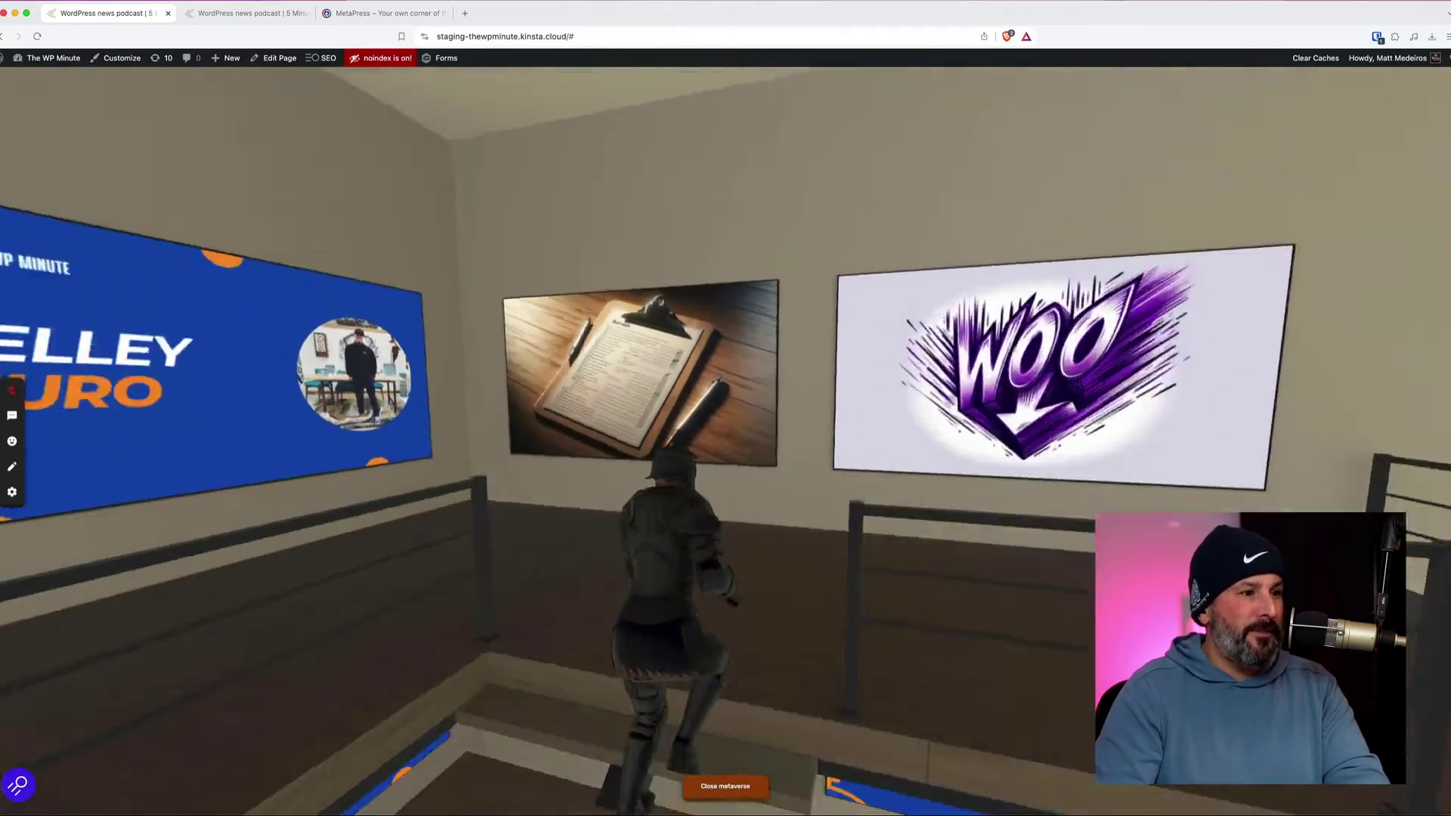
Run the Paladin along the balcony from the Woo picture to the State of the Word 2023 picture and turn back
key("w")
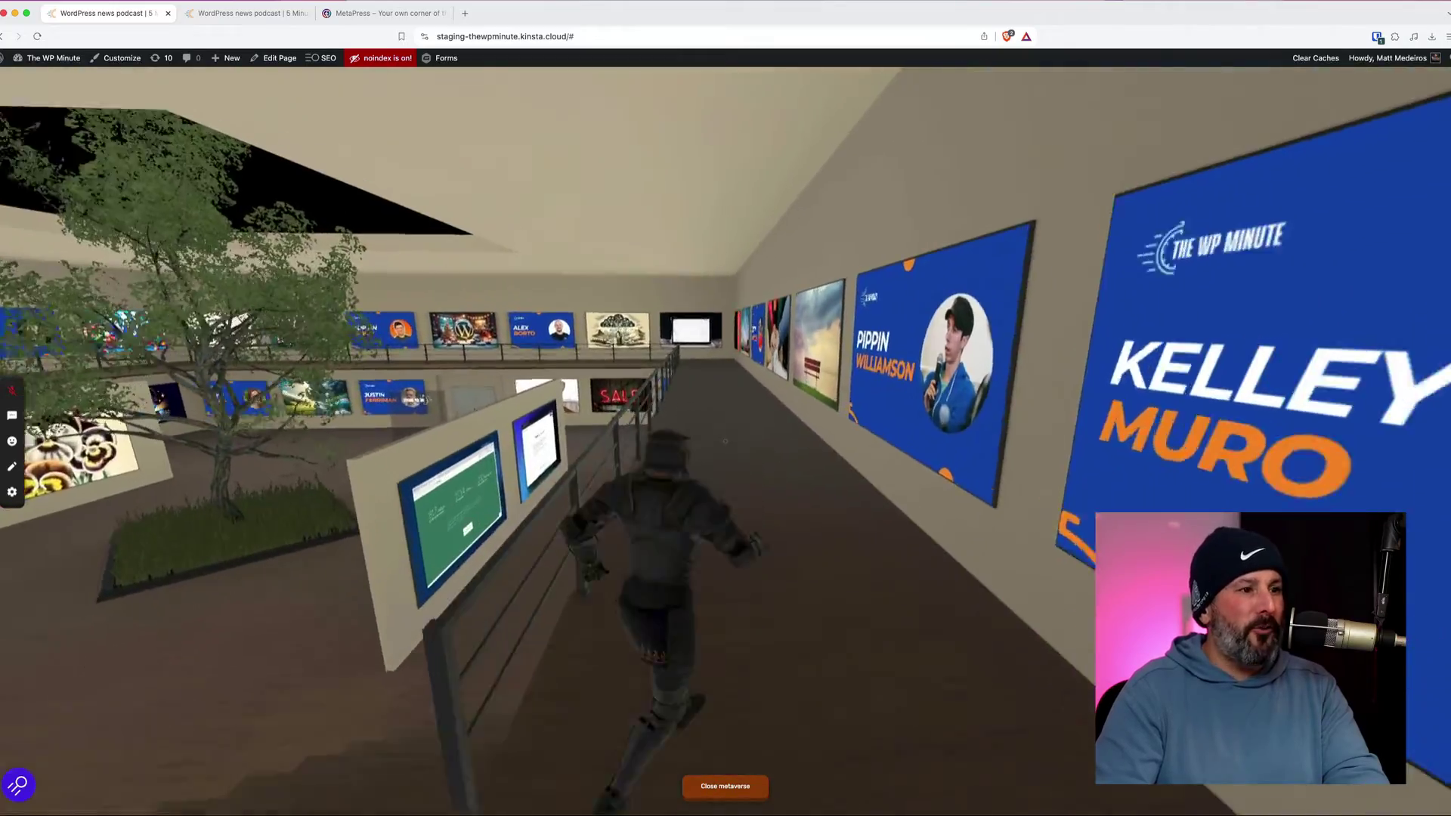
key("w")
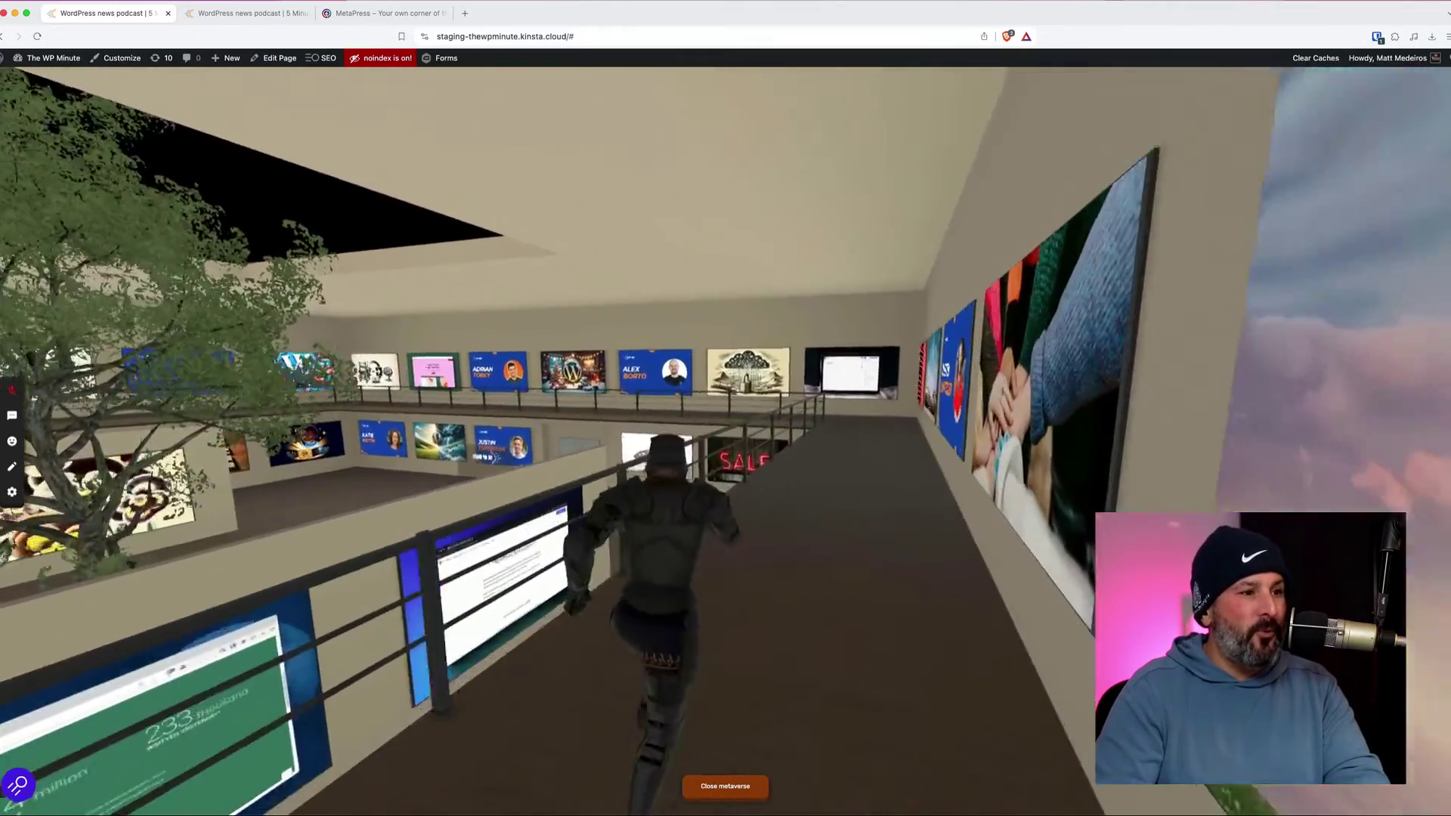
key("w")
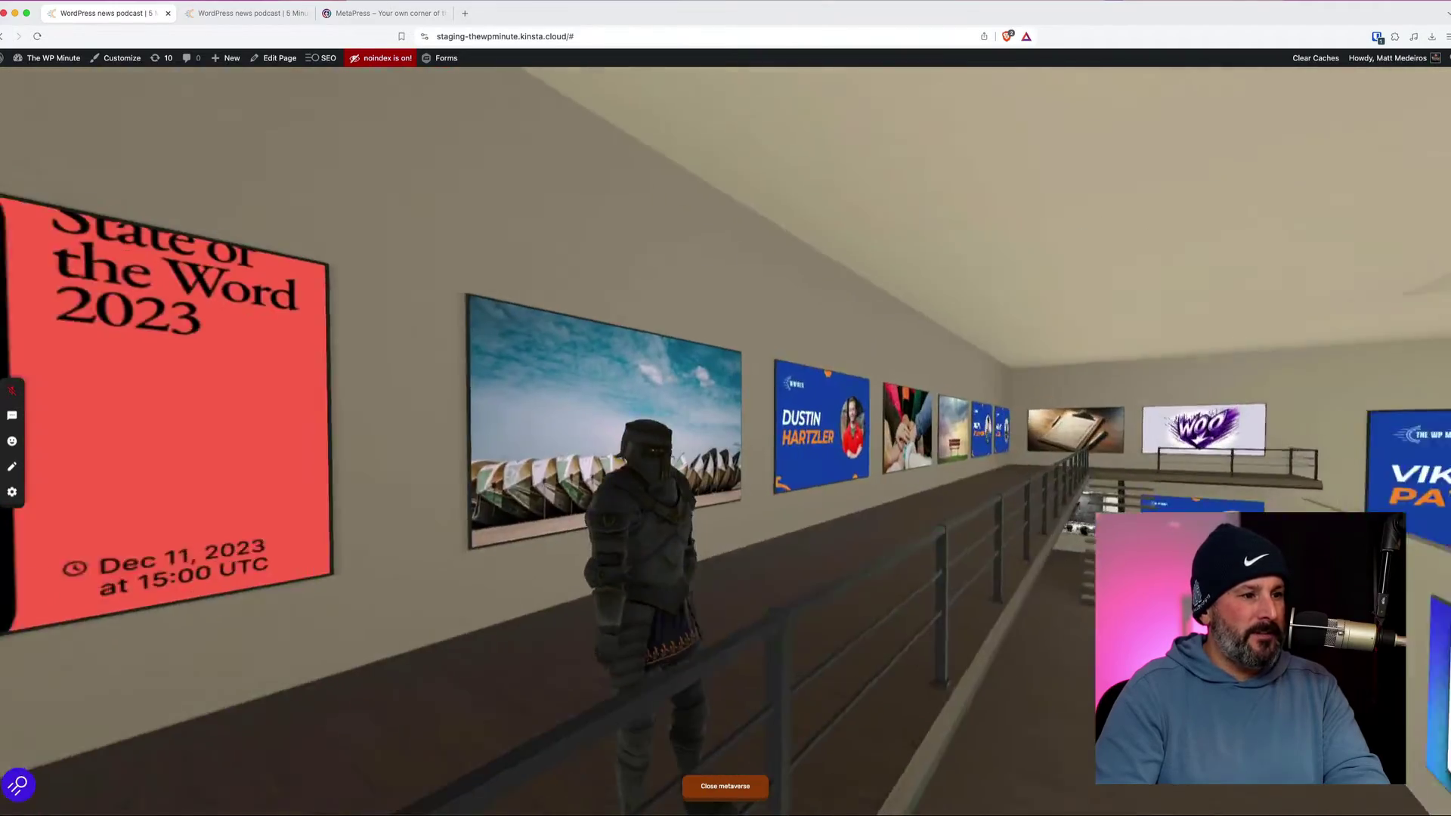
Open the post "How Many Automattic Products is Too Many?" from its gallery picture, look through it, and close it
left_click(726, 442)
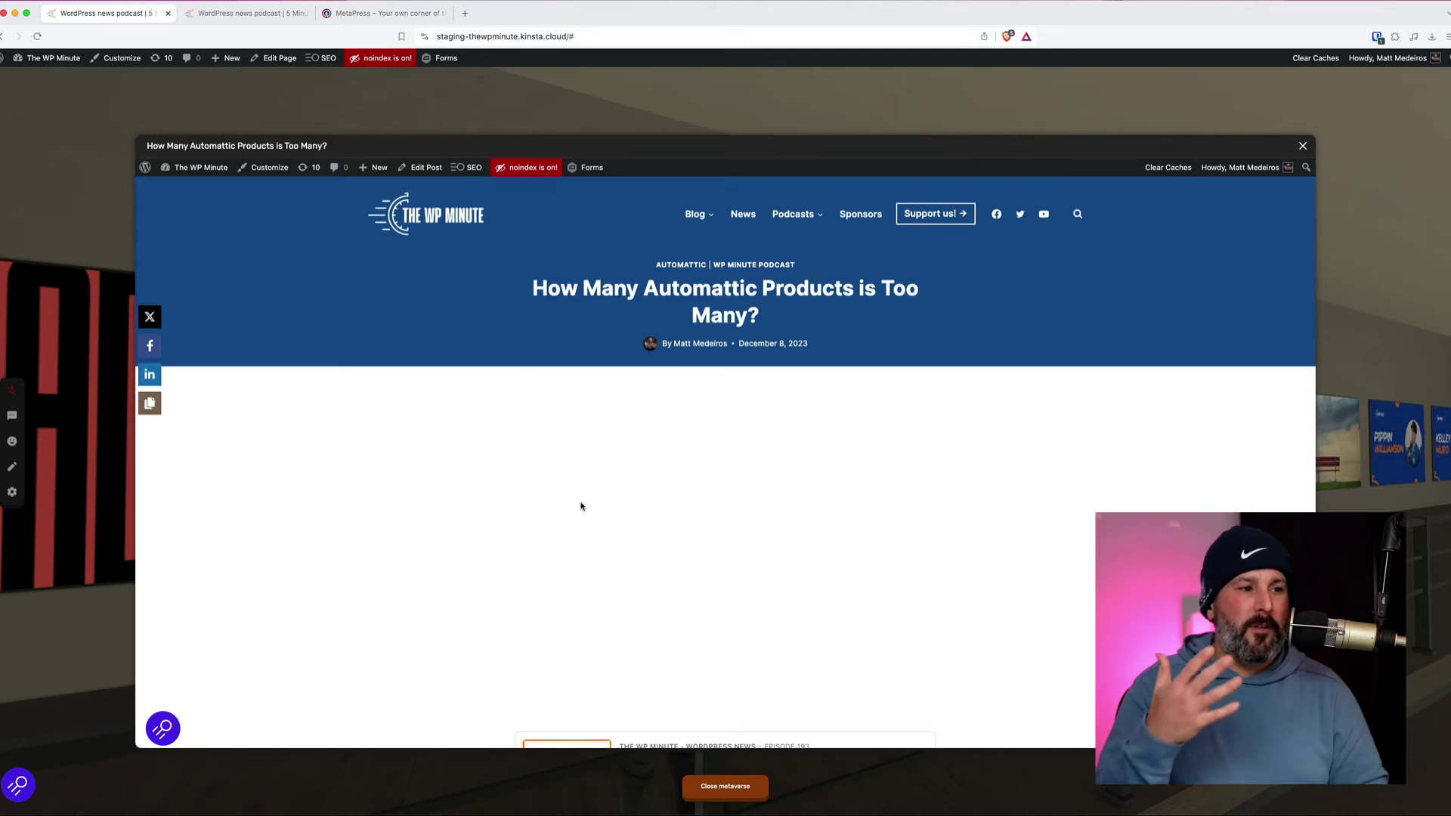
scroll(581, 505, "down", 4)
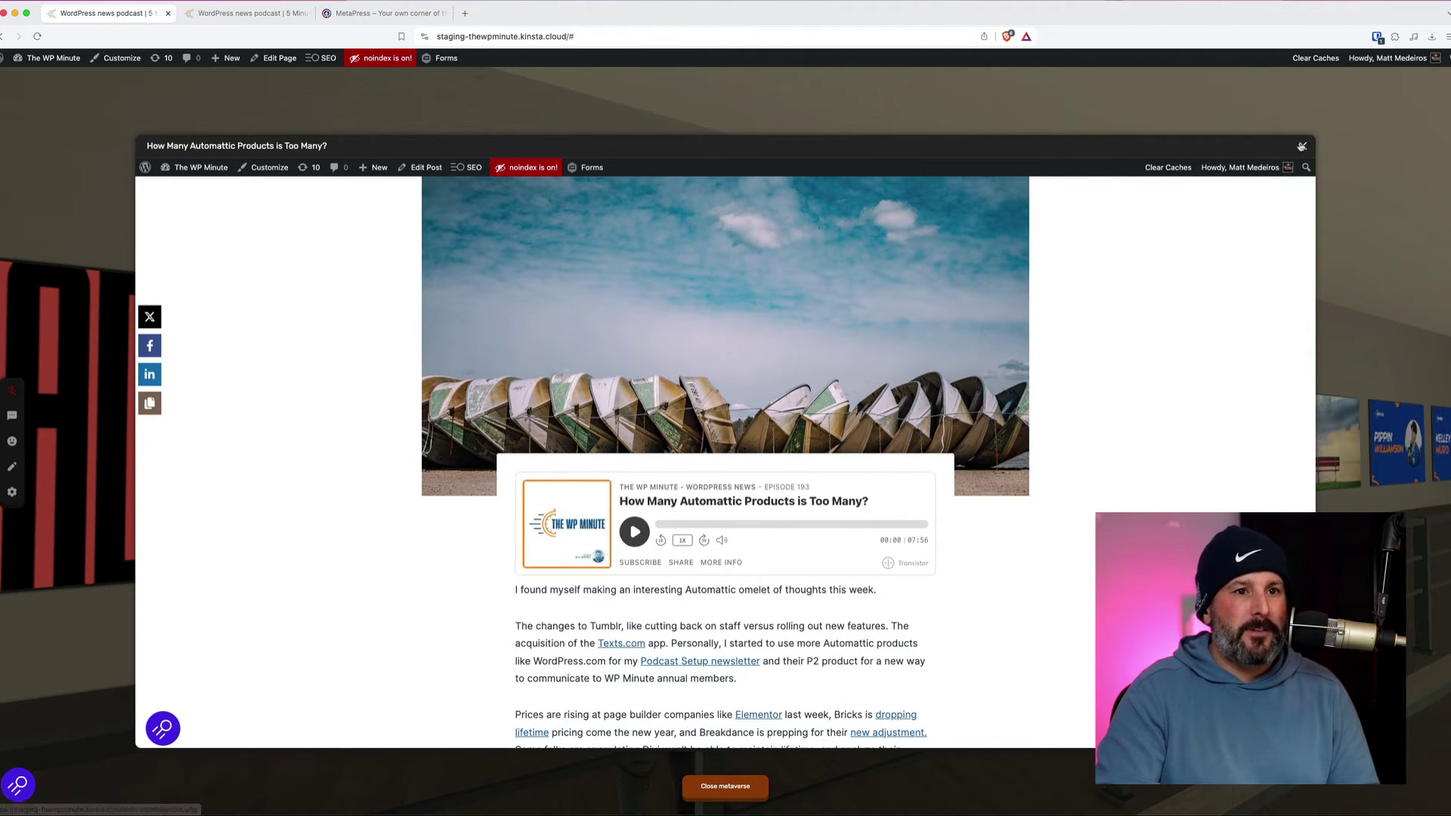
left_click(1302, 148)
Open and close the post "How WordPress Podcasts Have Changed Over a Decade", and turn to view the gallery with its tree
left_click(1085, 378)
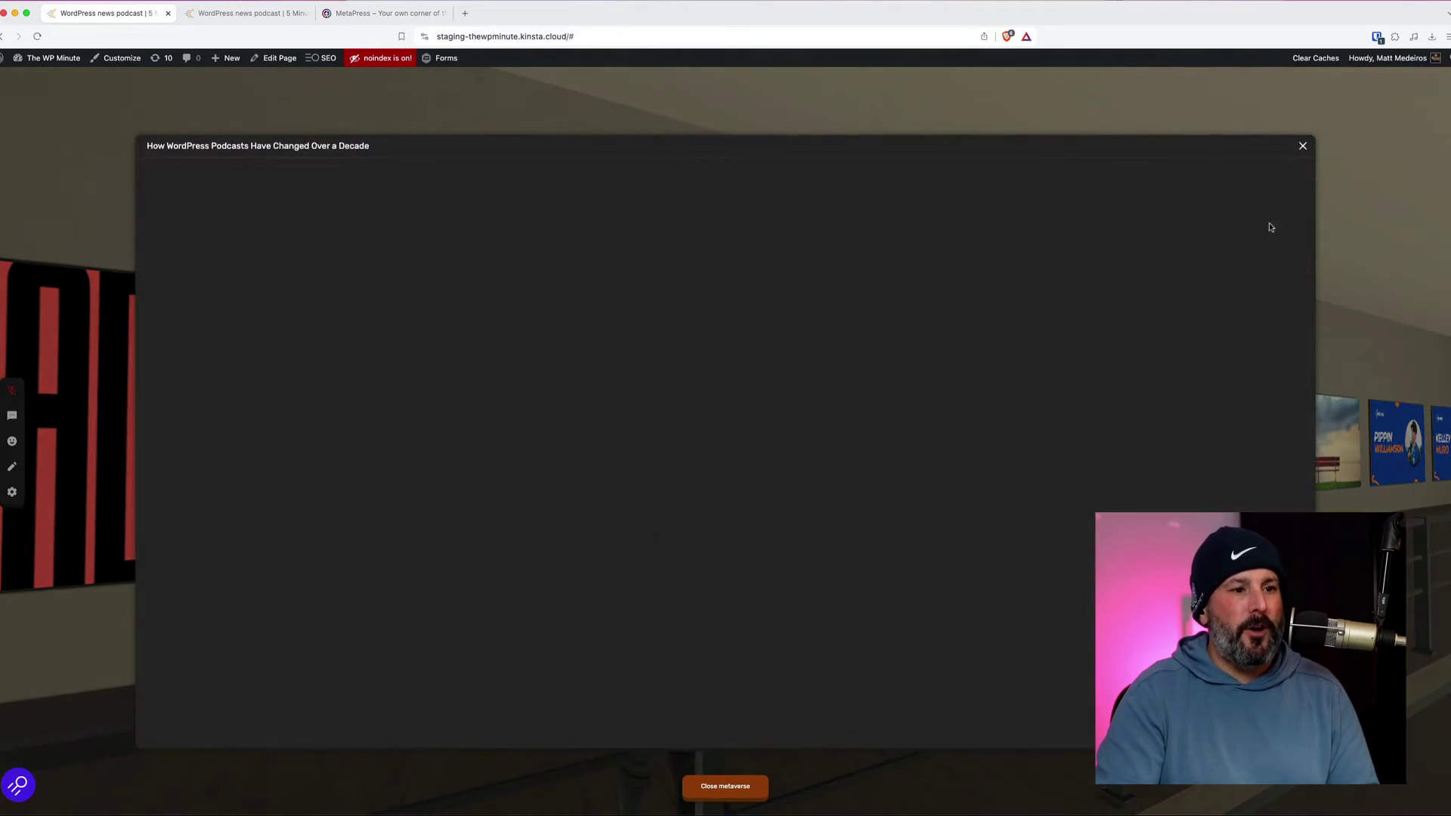
left_click(1304, 148)
mouse_move(999, 551)
left_mouse_down()
mouse_move(786, 462)
mouse_move(795, 481)
mouse_move(1088, 435)
mouse_move(1036, 586)
mouse_move(1005, 577)
left_mouse_up()
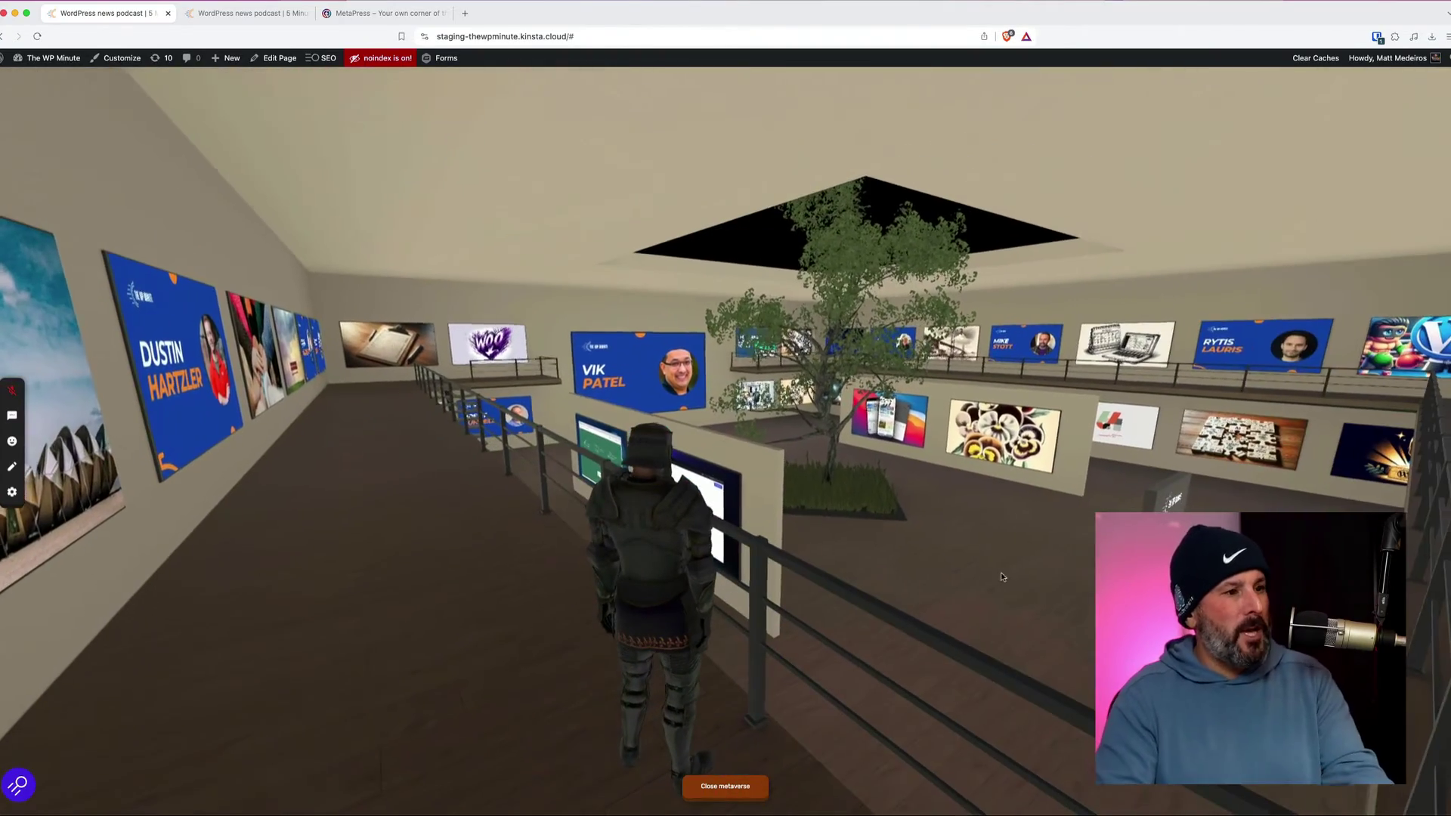
Switch to the MetaPress website, enter its metaverse, and move past the Basic Controls display to the ramp facing the pool table
left_click(385, 13)
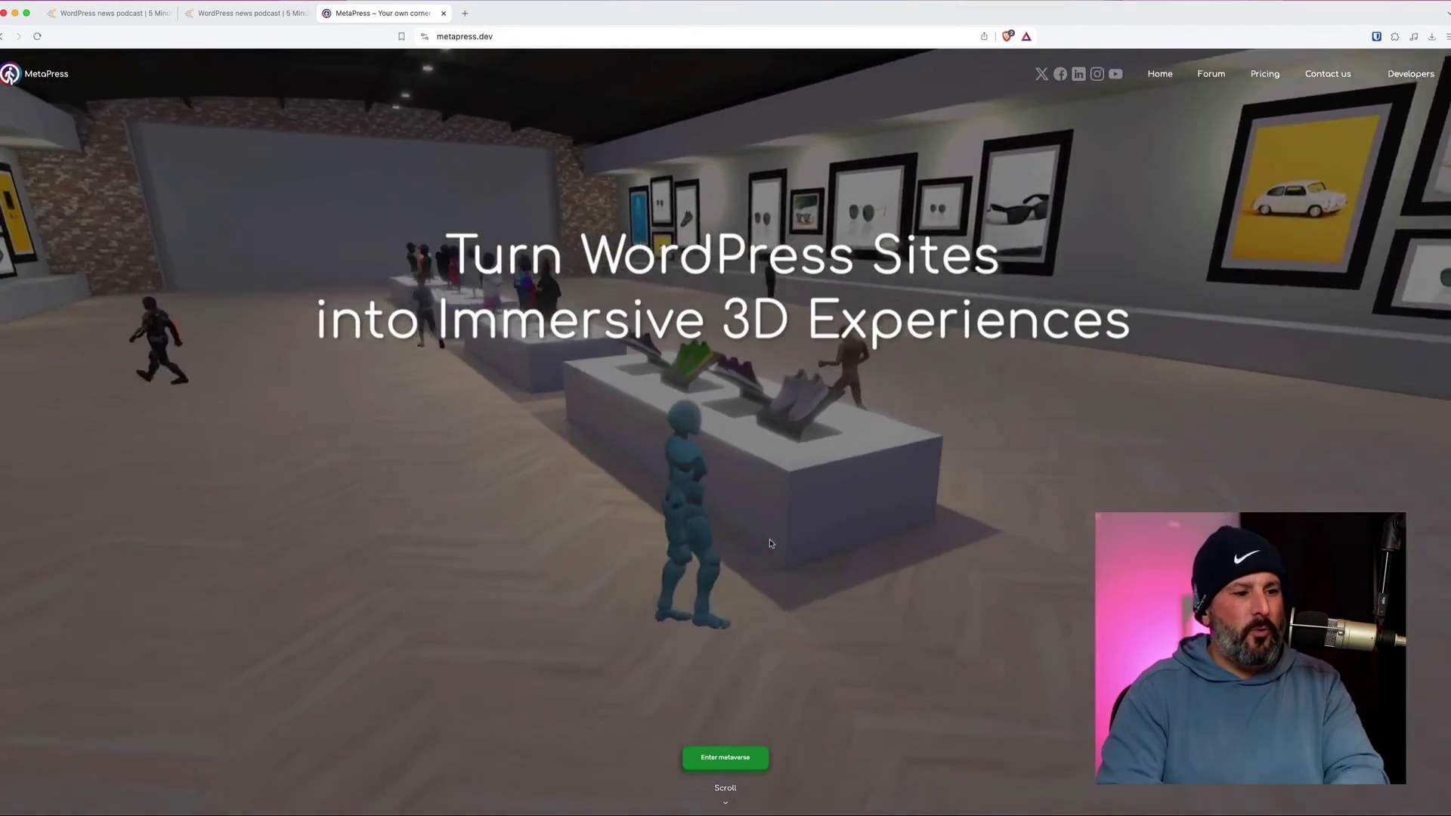
left_click(741, 758)
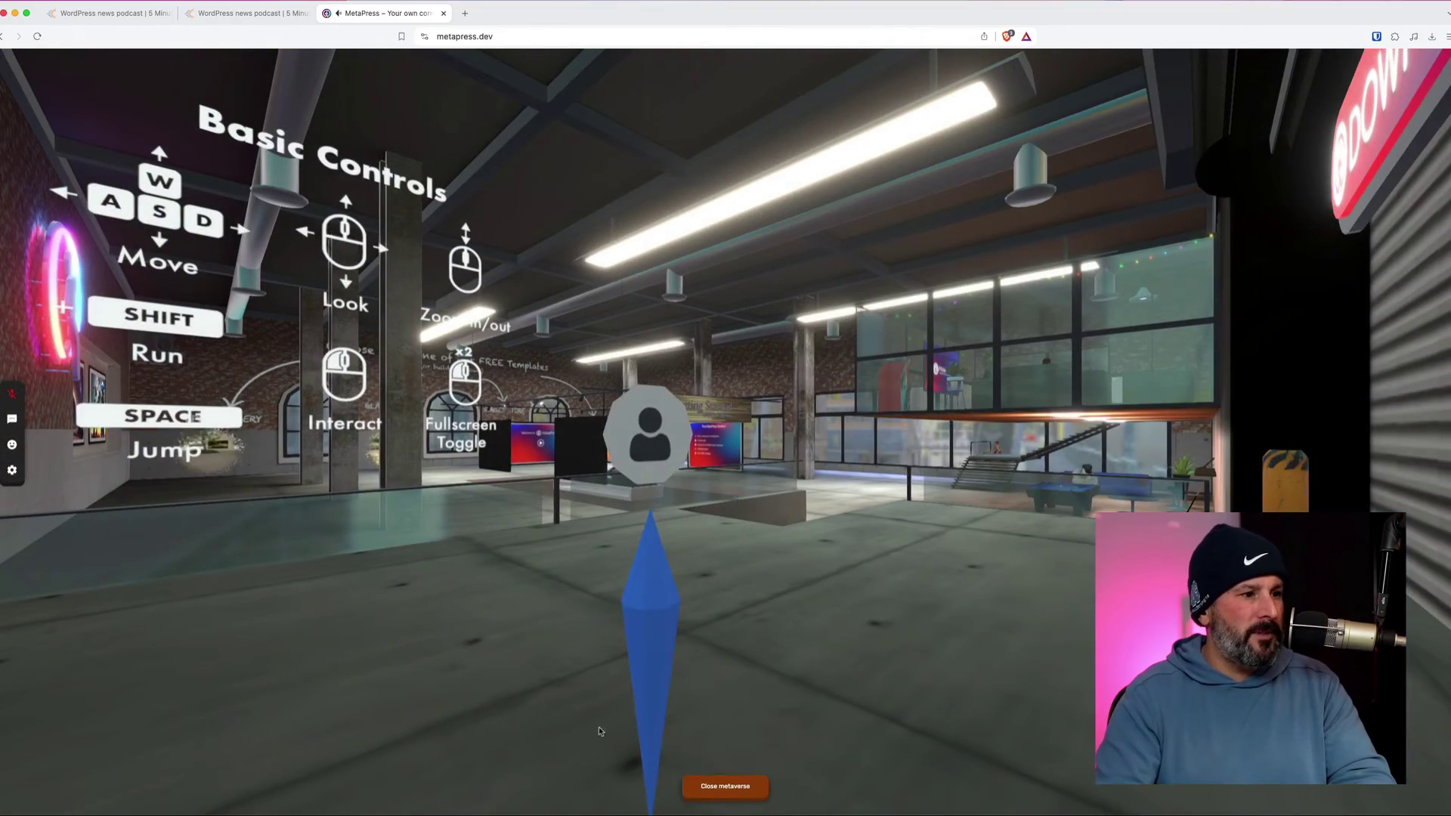
key("w")
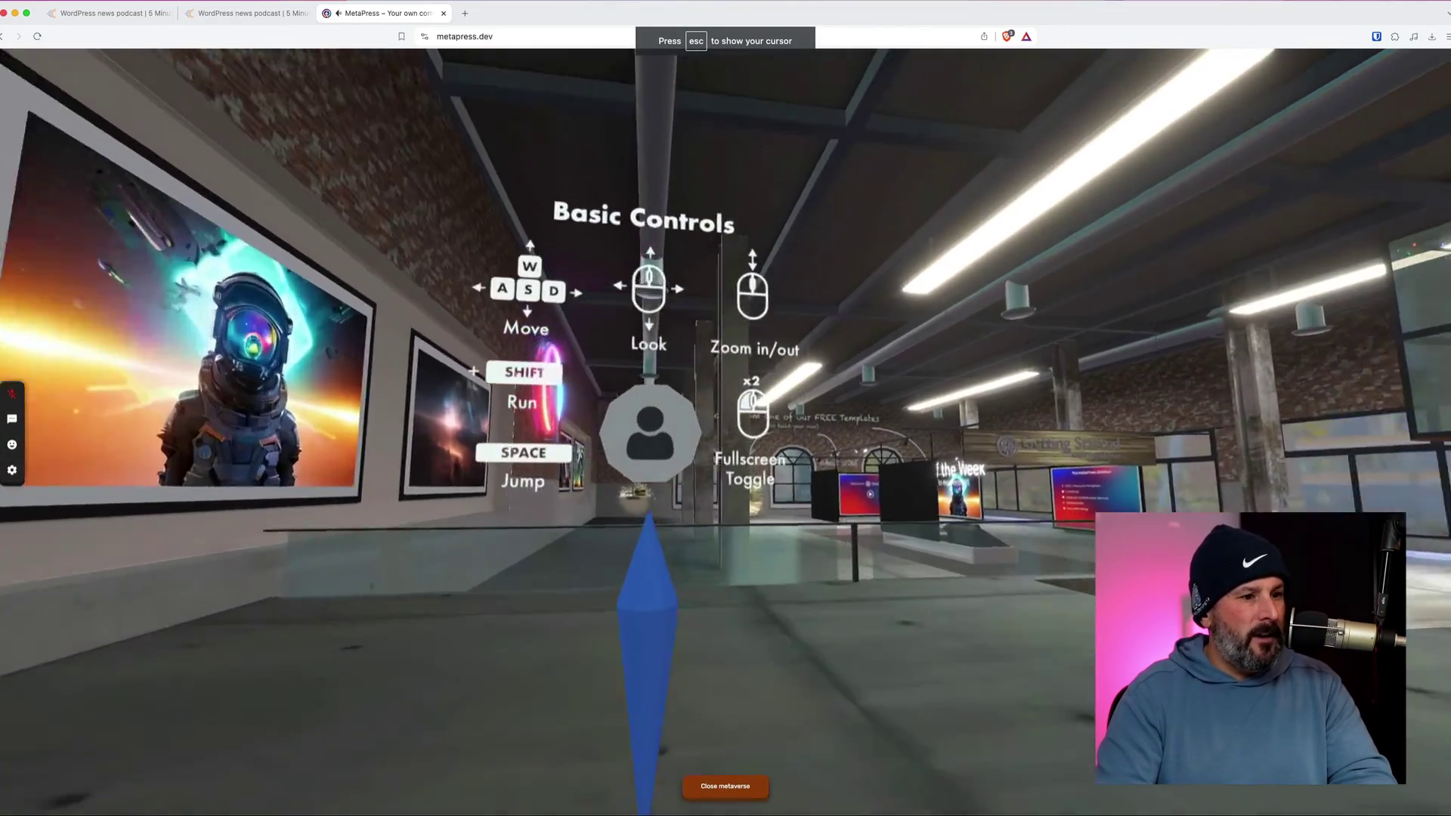
key("w")
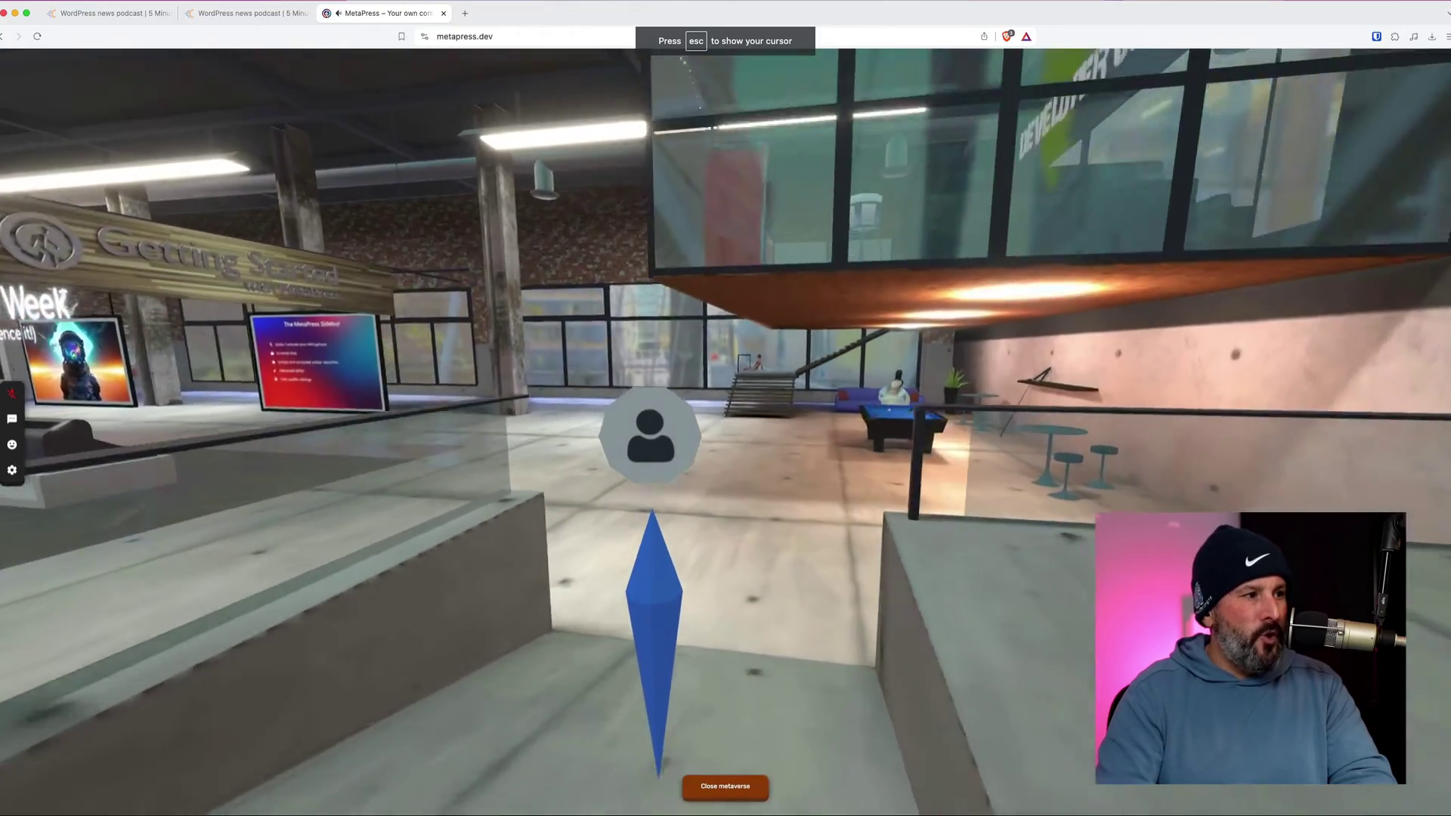
Move the avatar past the Getting Started area to the brick wall with the free template portals
key("w")
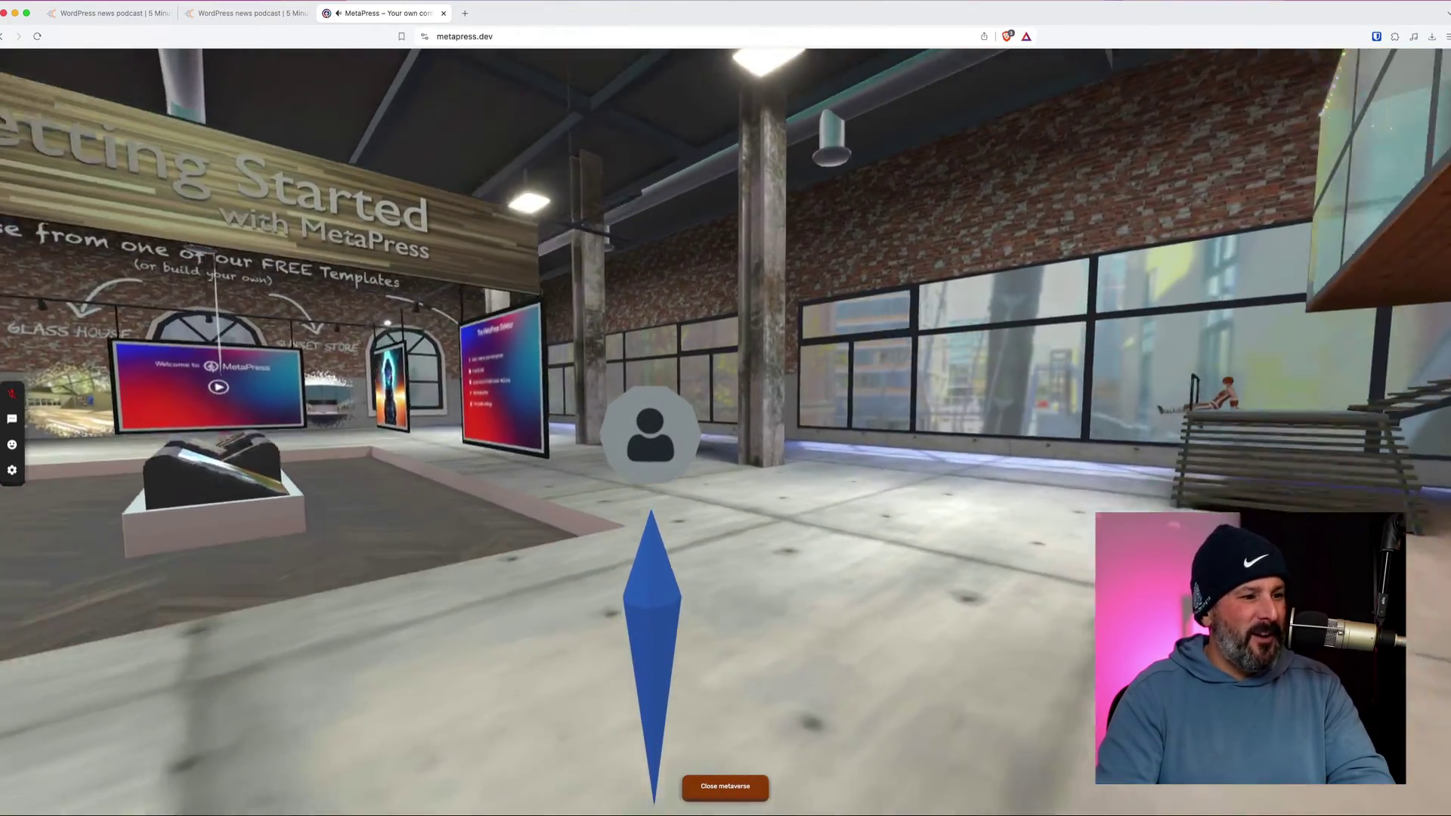
key("w")
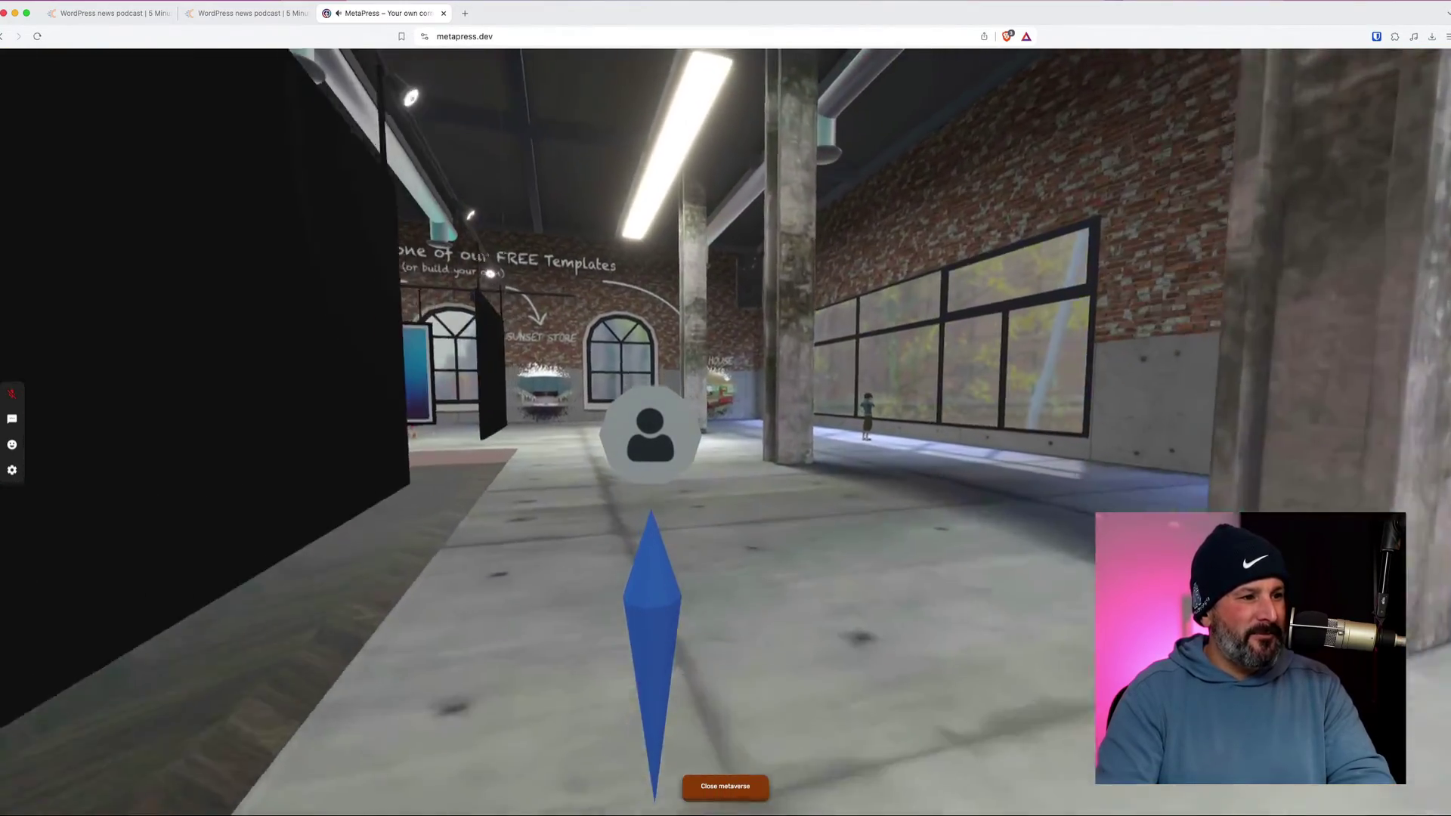
key("w")
key("a")
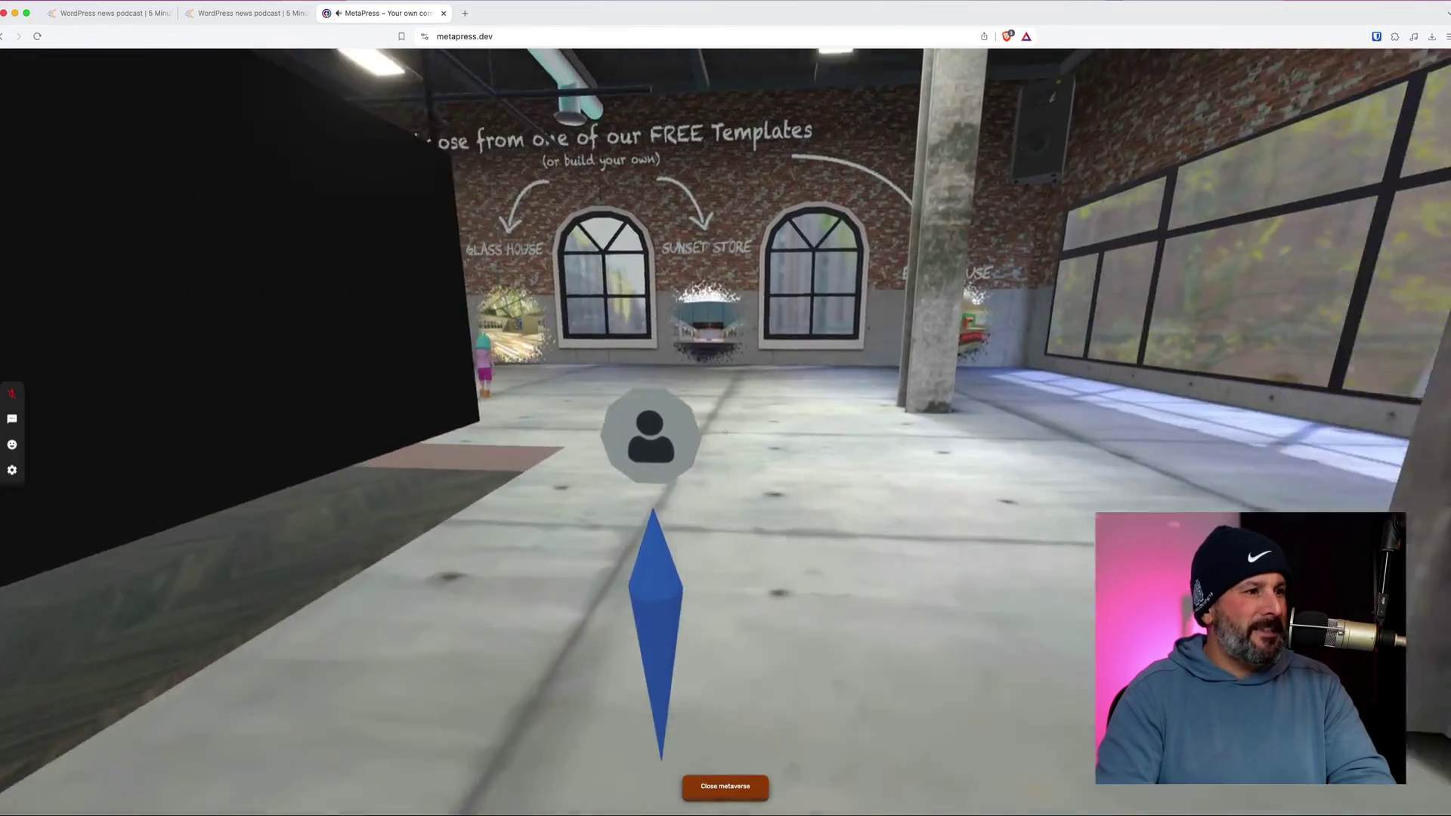
key("a")
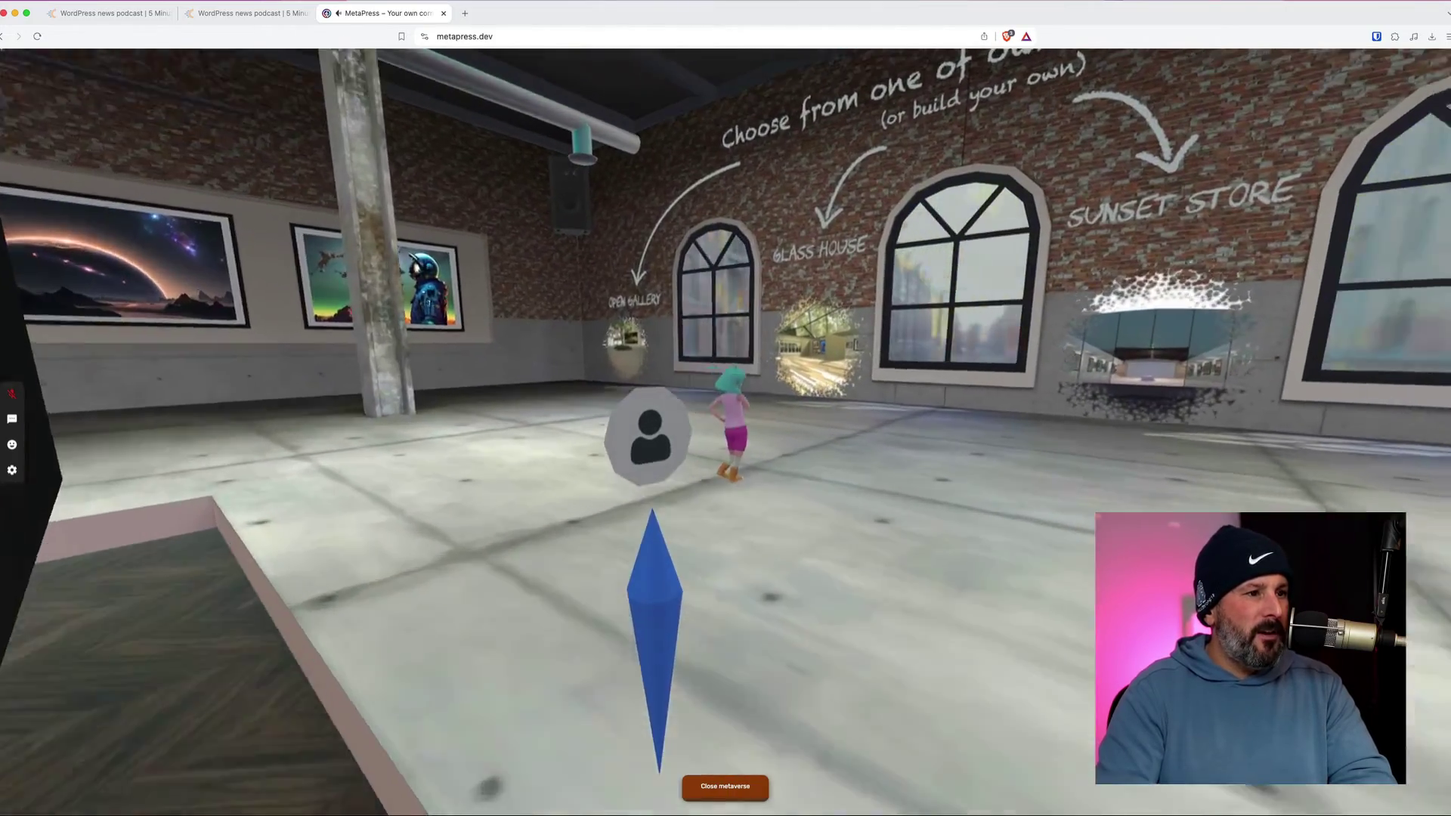
Move about in front of the template wall and look over the Open Gallery, Glass House, Sunset Store and Beach House portals
key("w")
key("d")
key("d")
key("a")
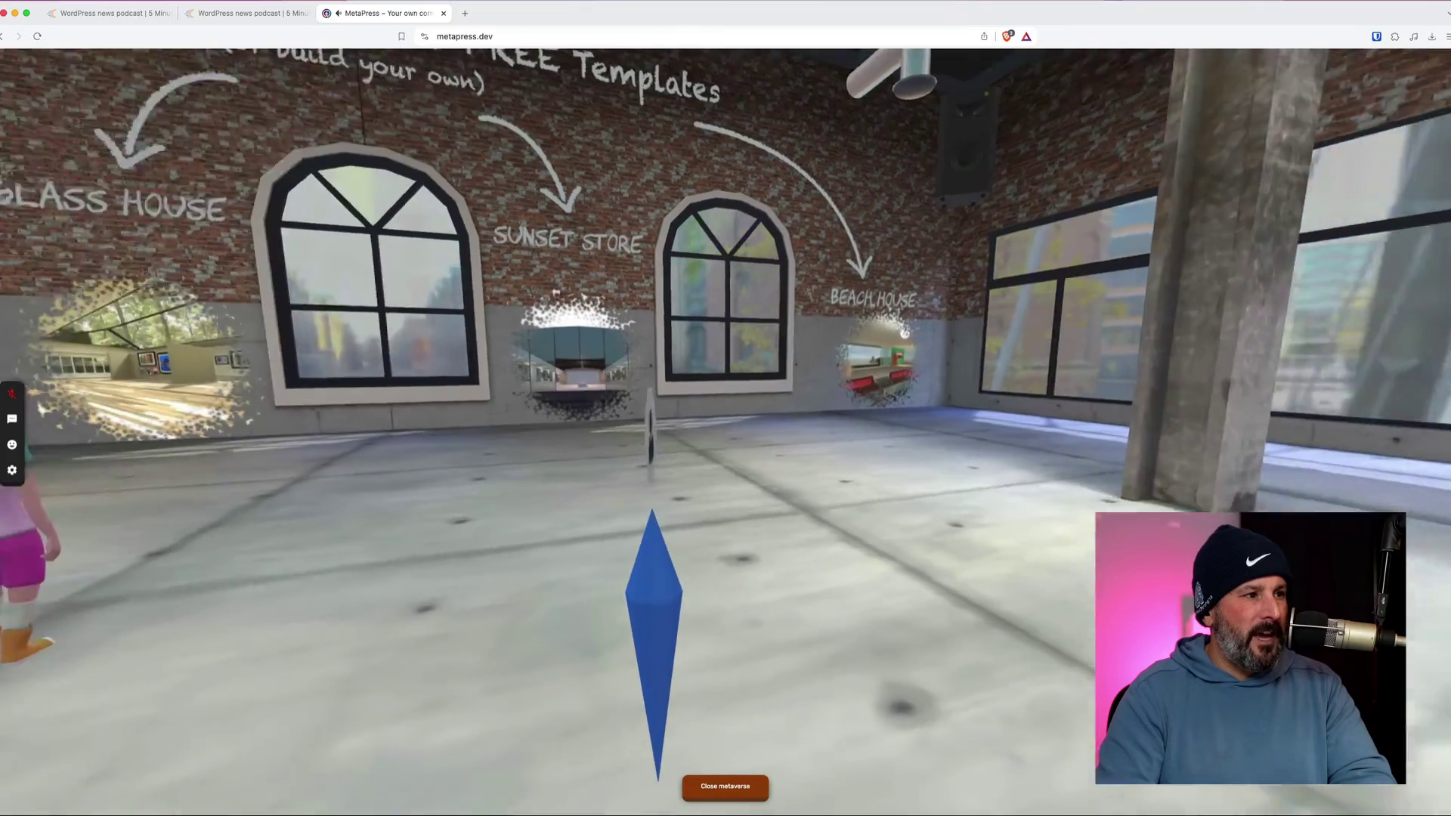
key("d")
key("a")
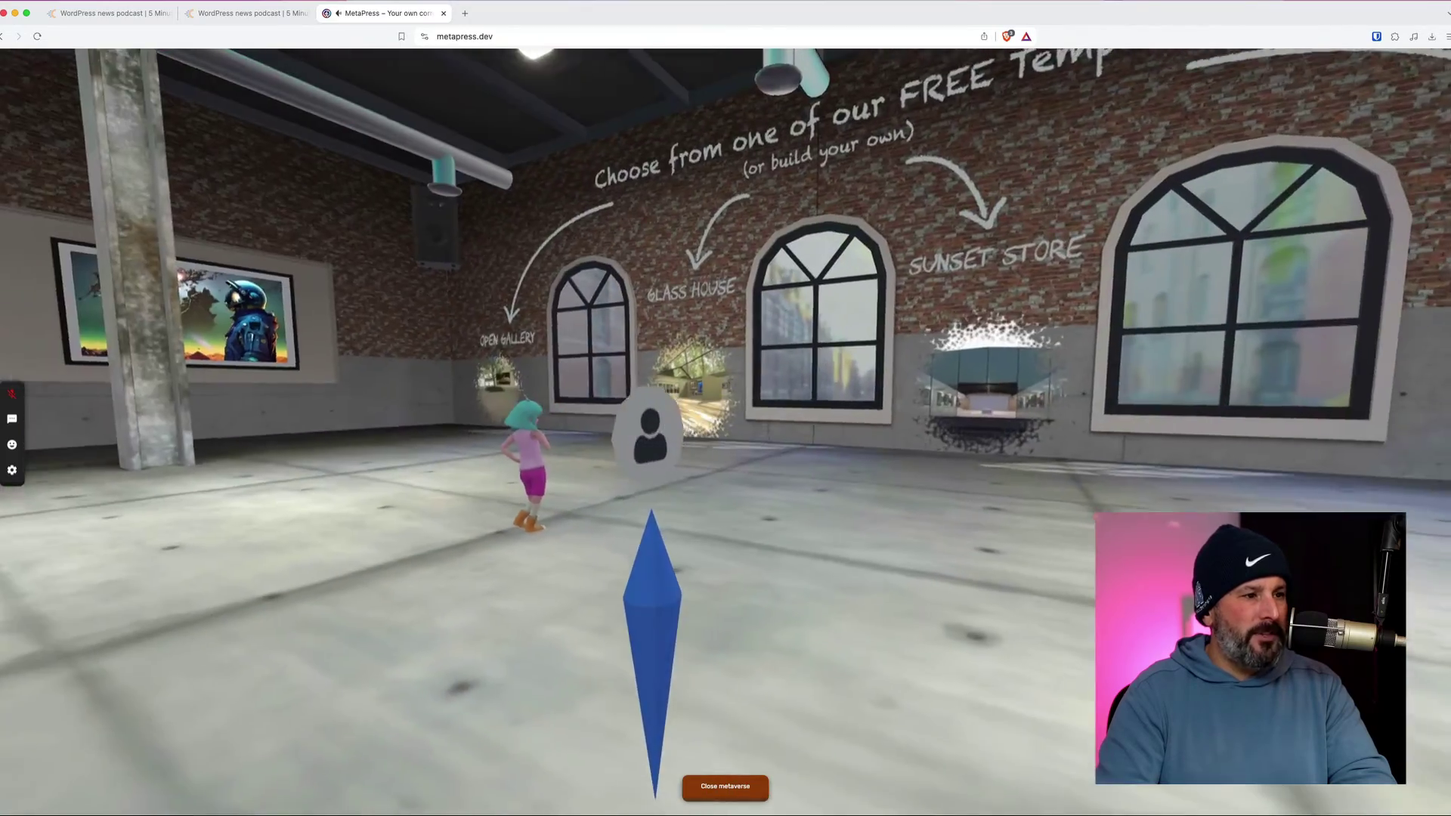
Move past the Glass House portal up to the Sunset Store portal and go through it
key("w")
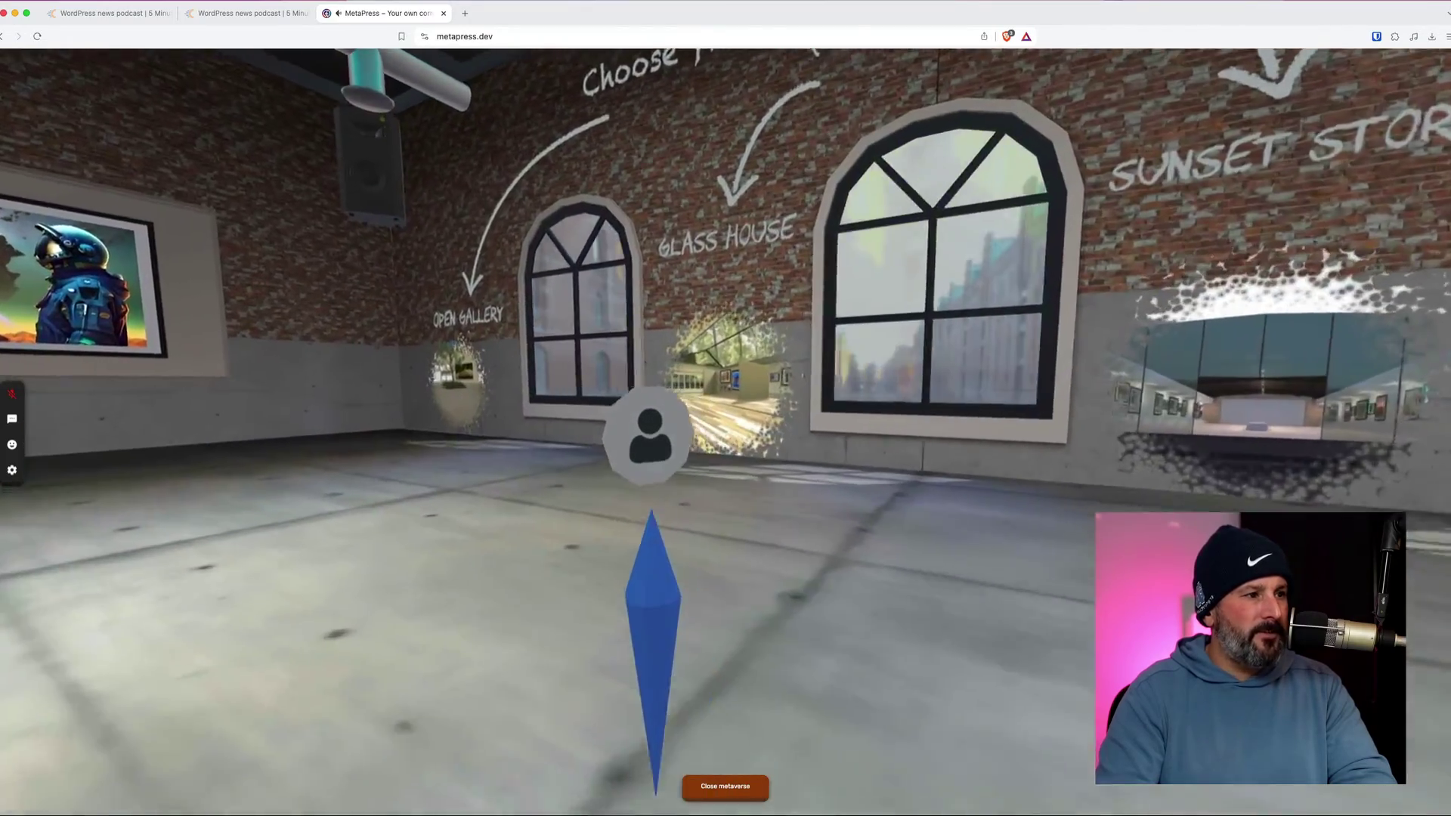
key("a")
key("d")
key("w")
key("a")
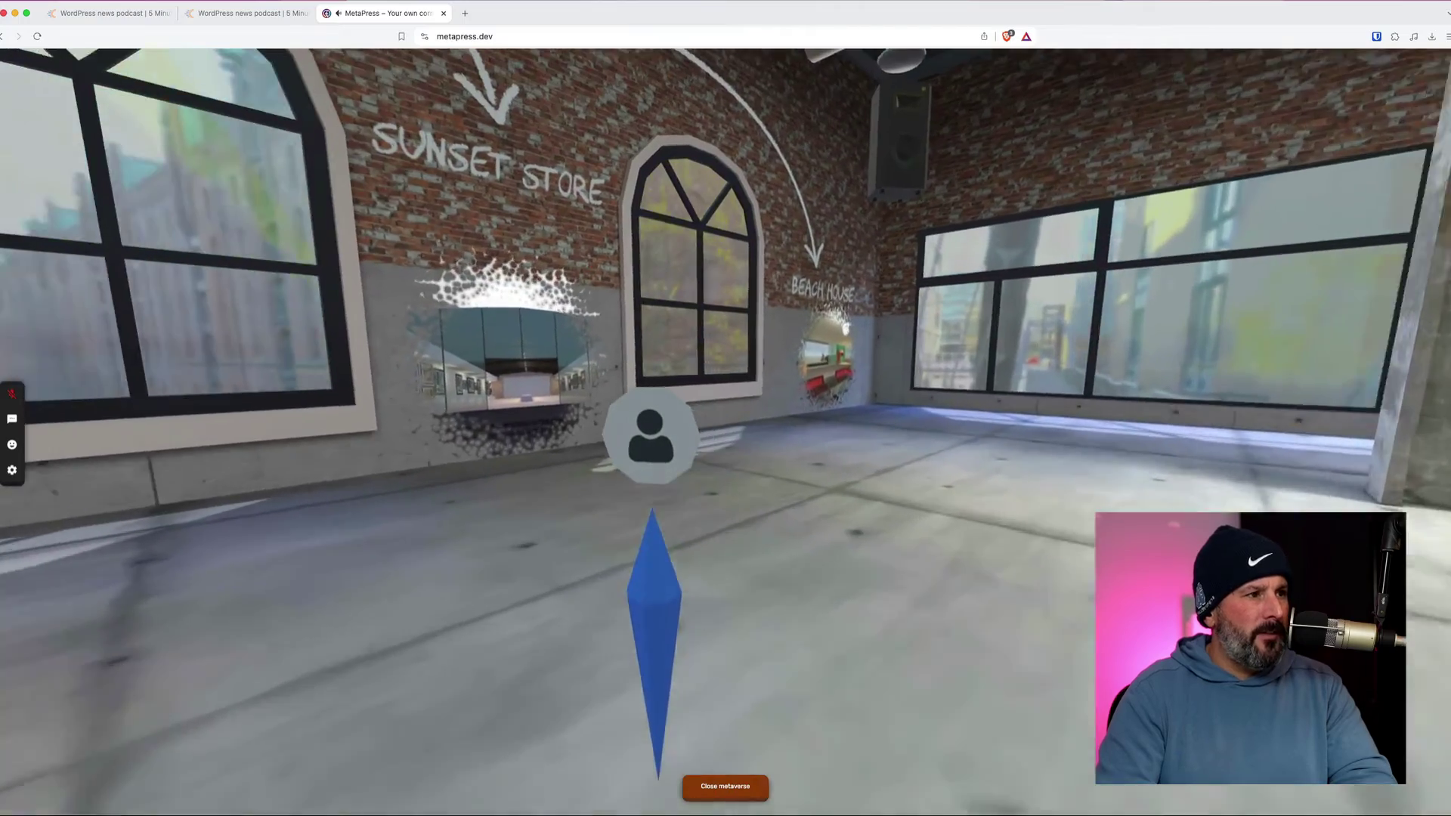
key("a")
key("w")
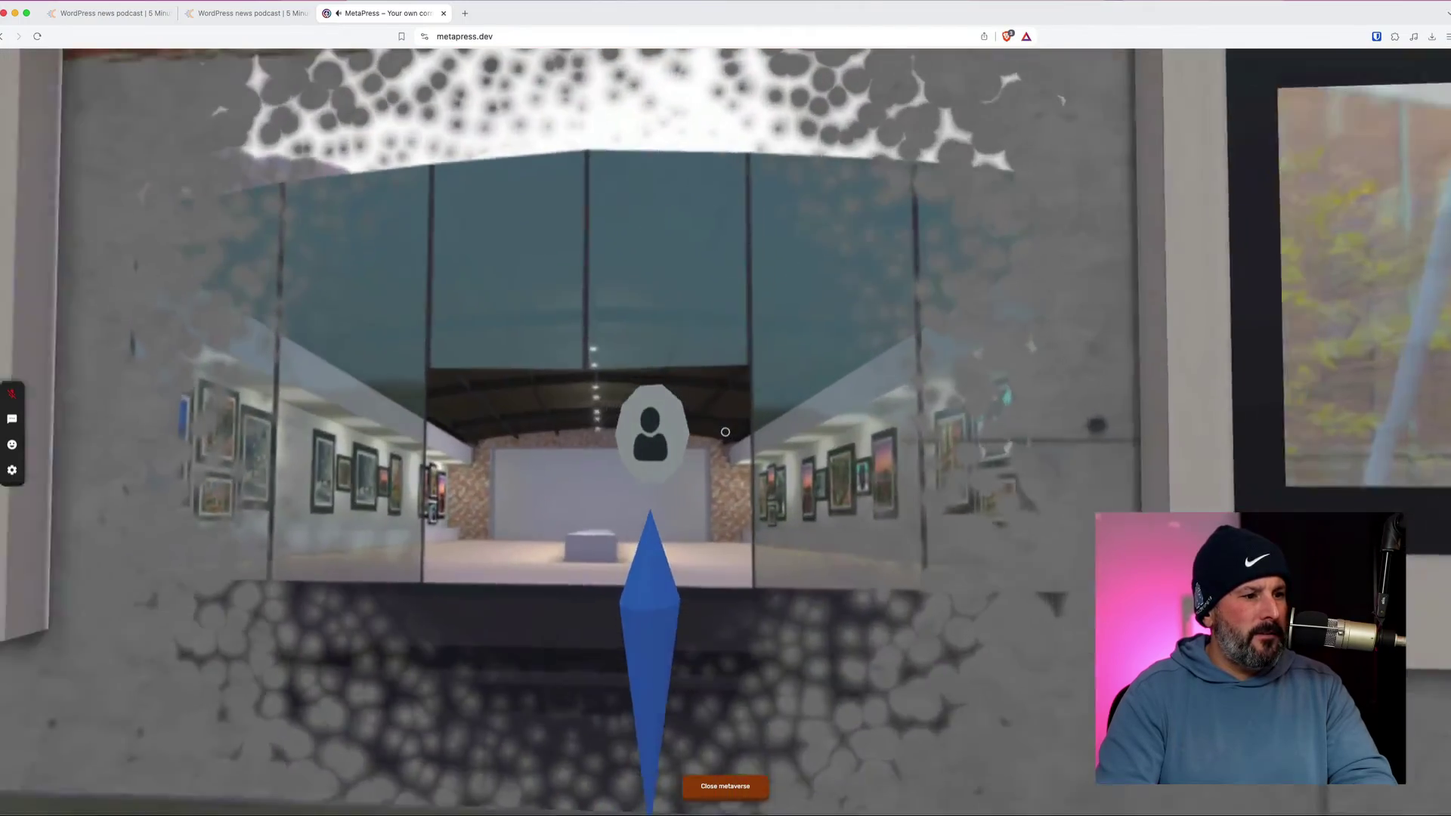
key("w")
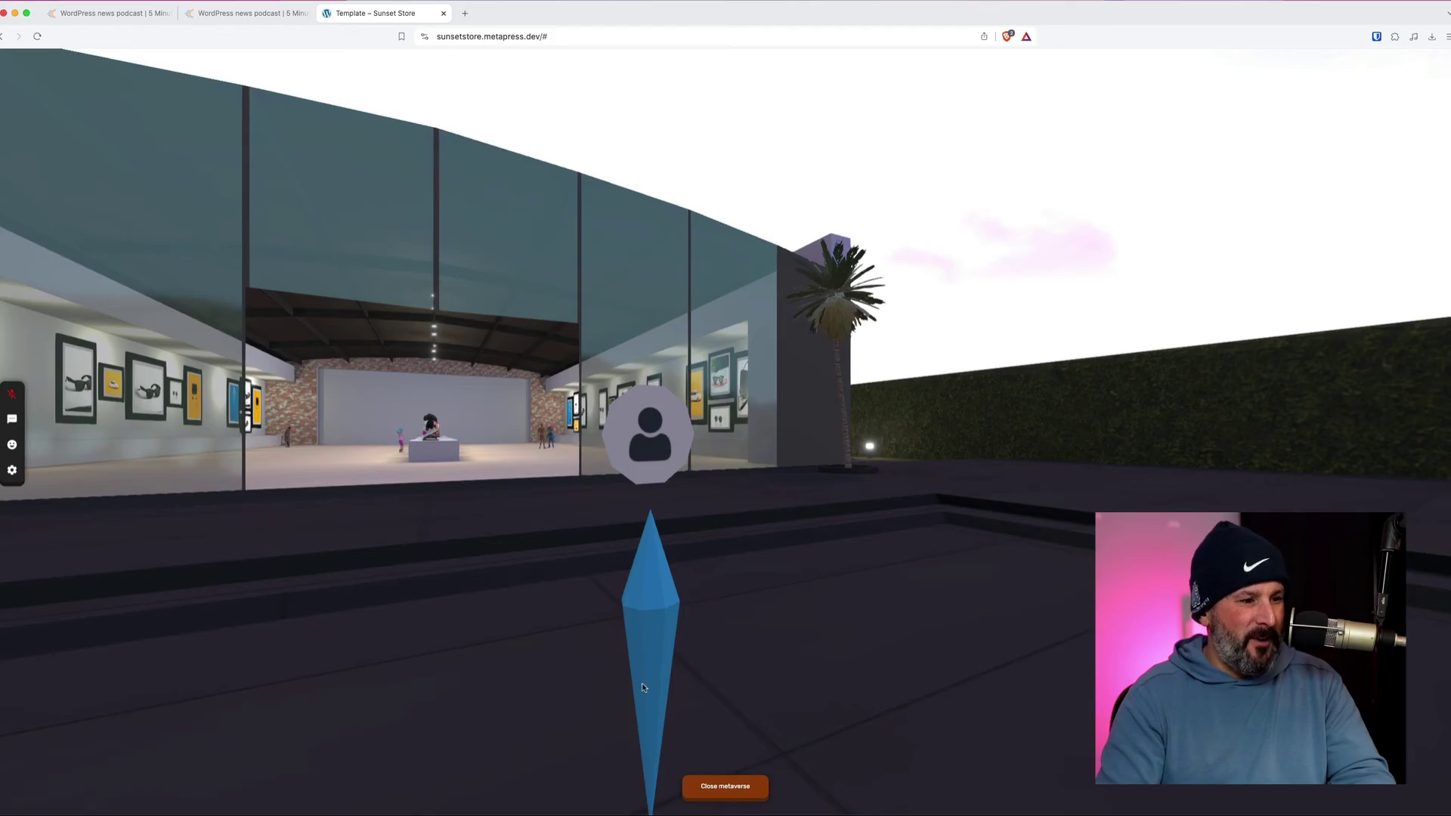
Move the avatar into the Sunset Store building, past the shoe display, and look down the hall to the back wall
left_click(642, 683)
key("w")
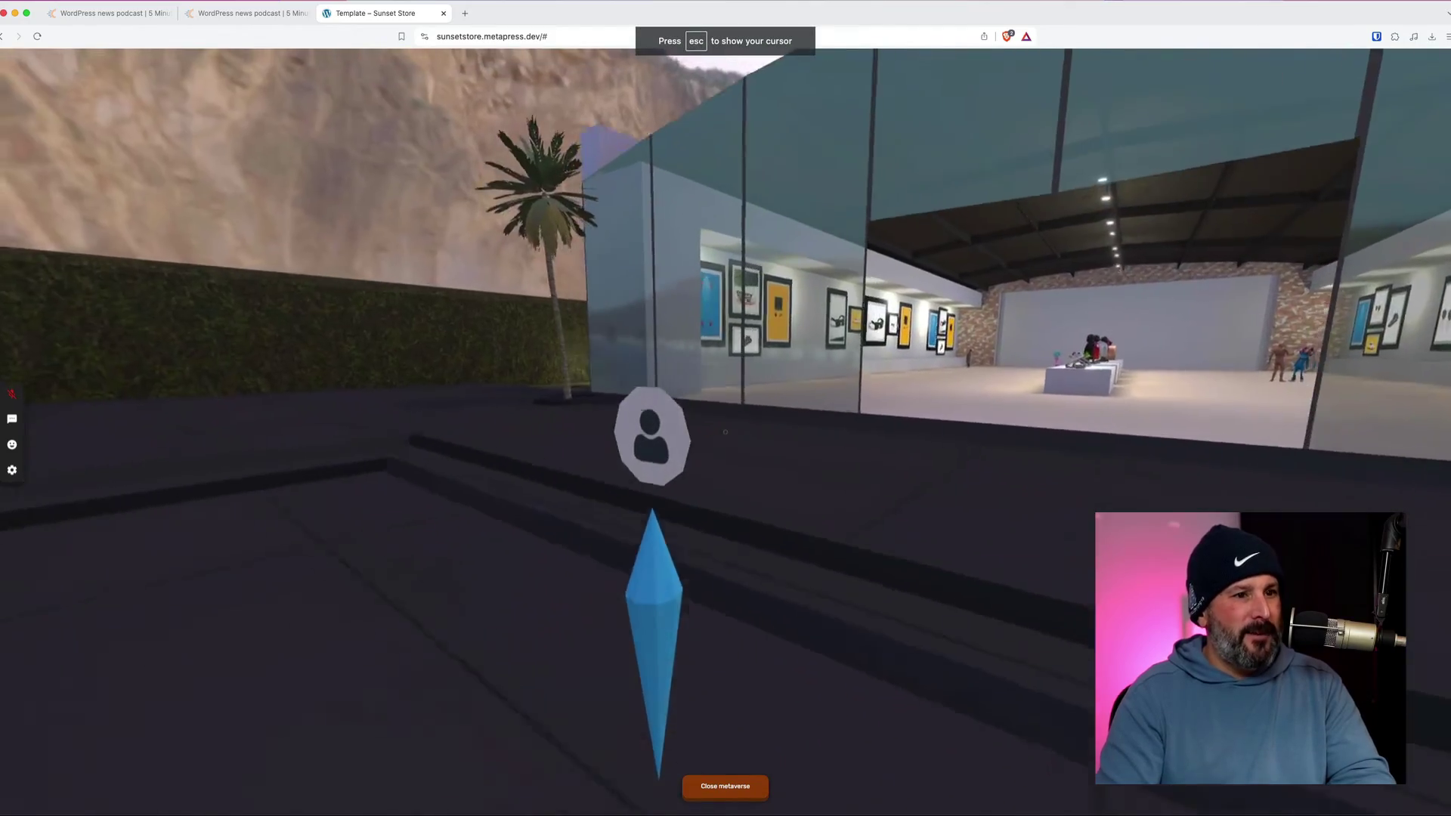
key("w")
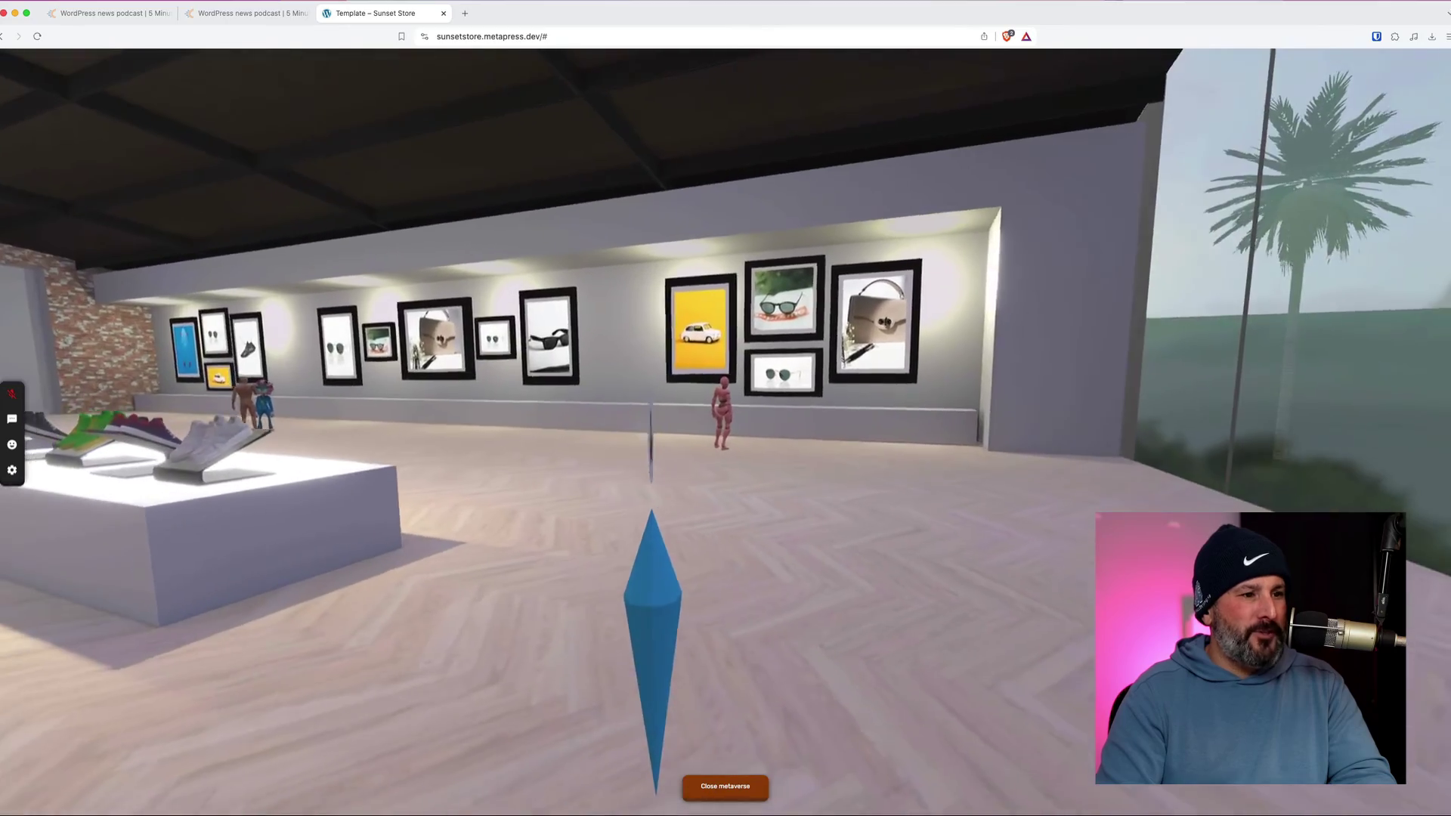
key("w")
key("w")
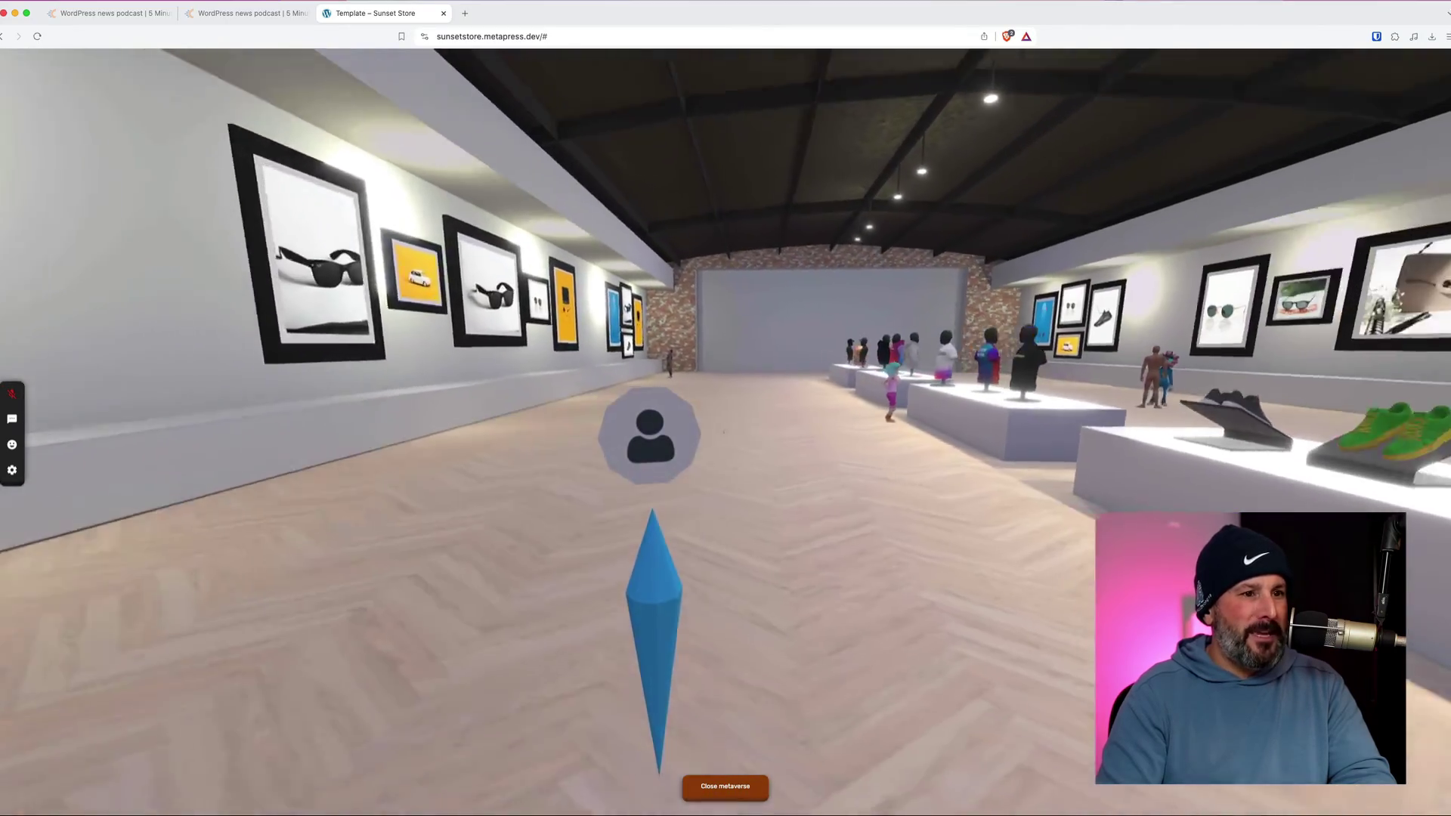
Move along the T-shirt and hoodie mannequins in the Sunset Store and face the wall with the handbag and sunglasses pictures
key("w")
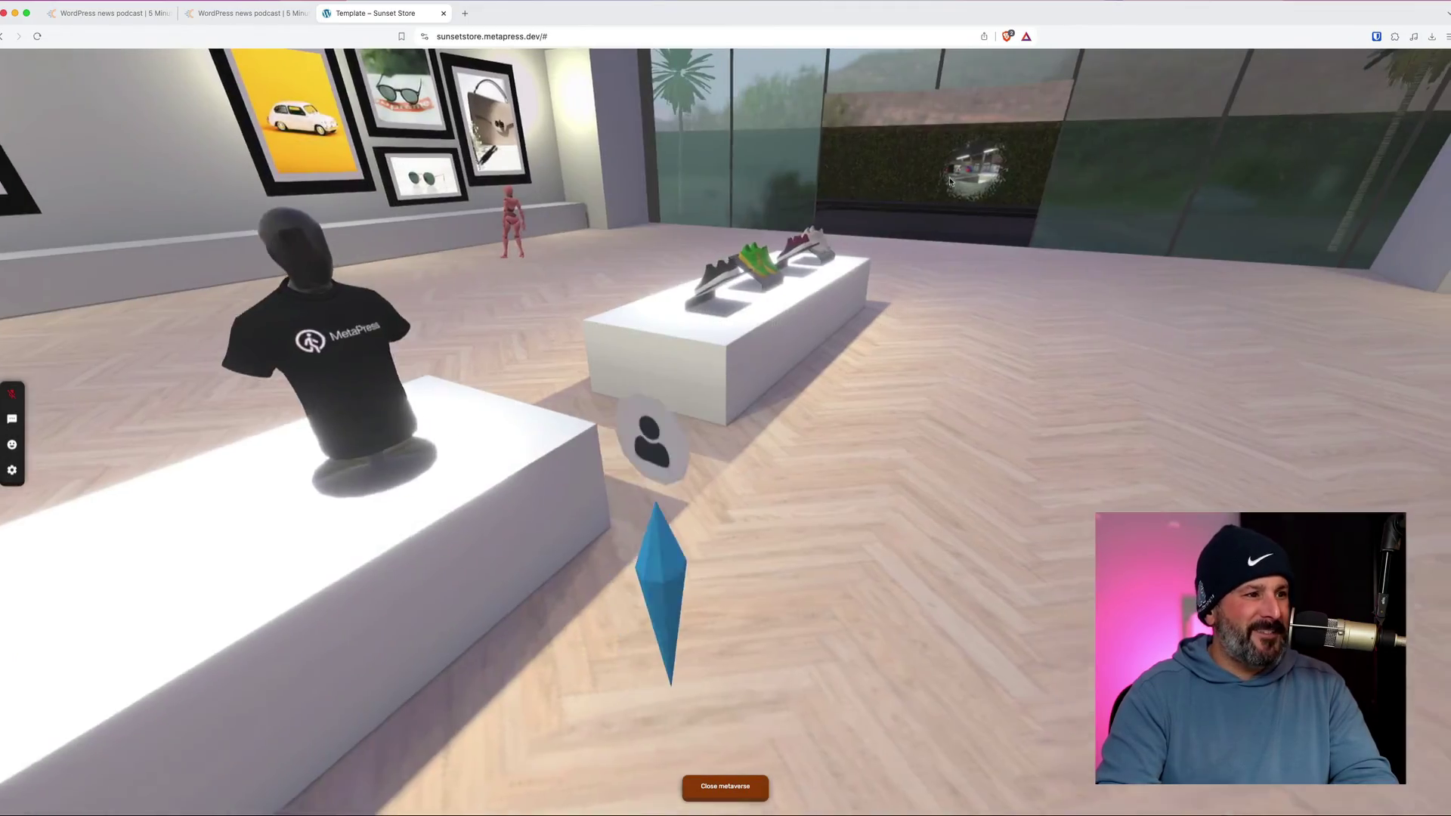
left_click(951, 182)
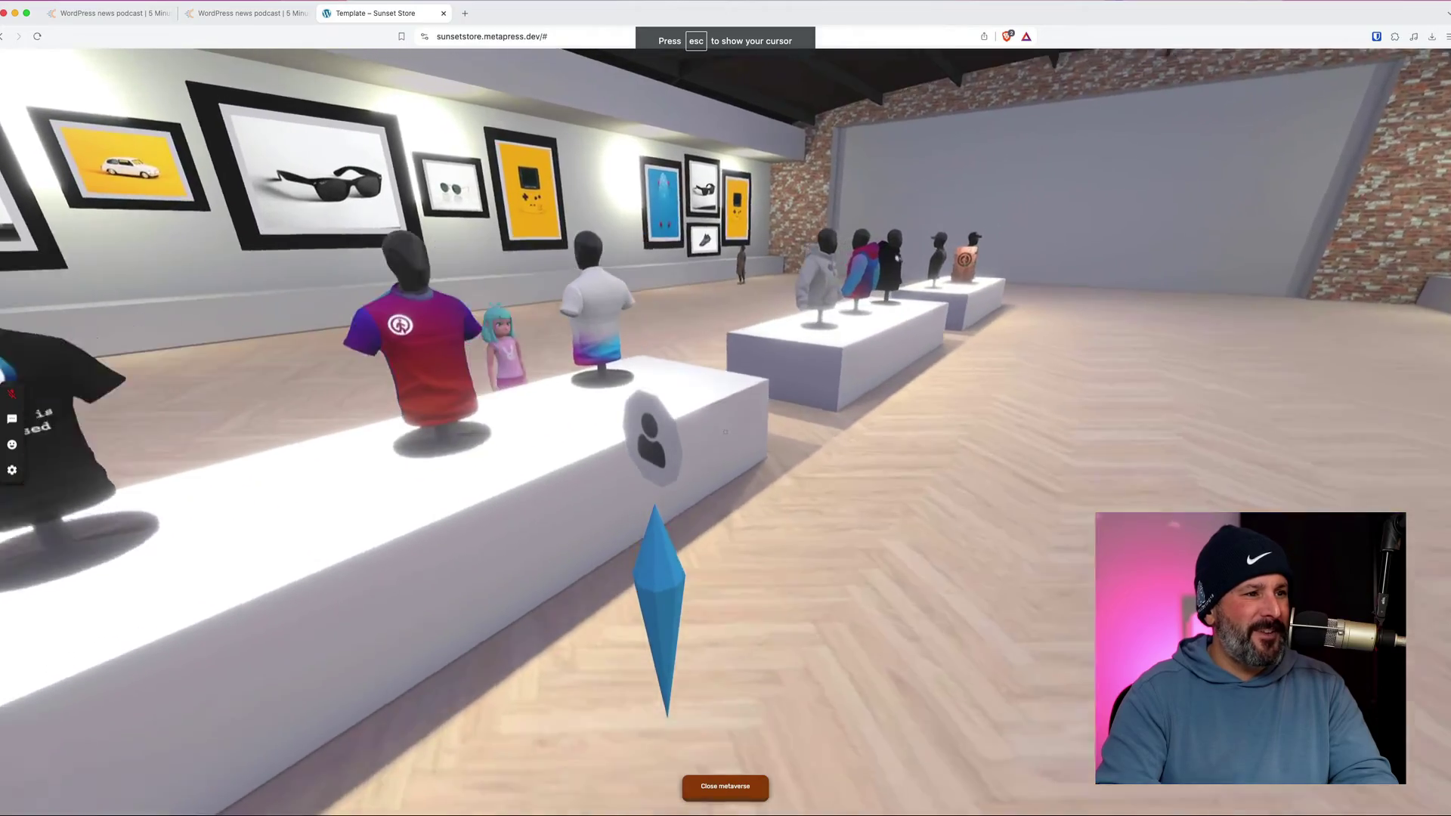
key("w")
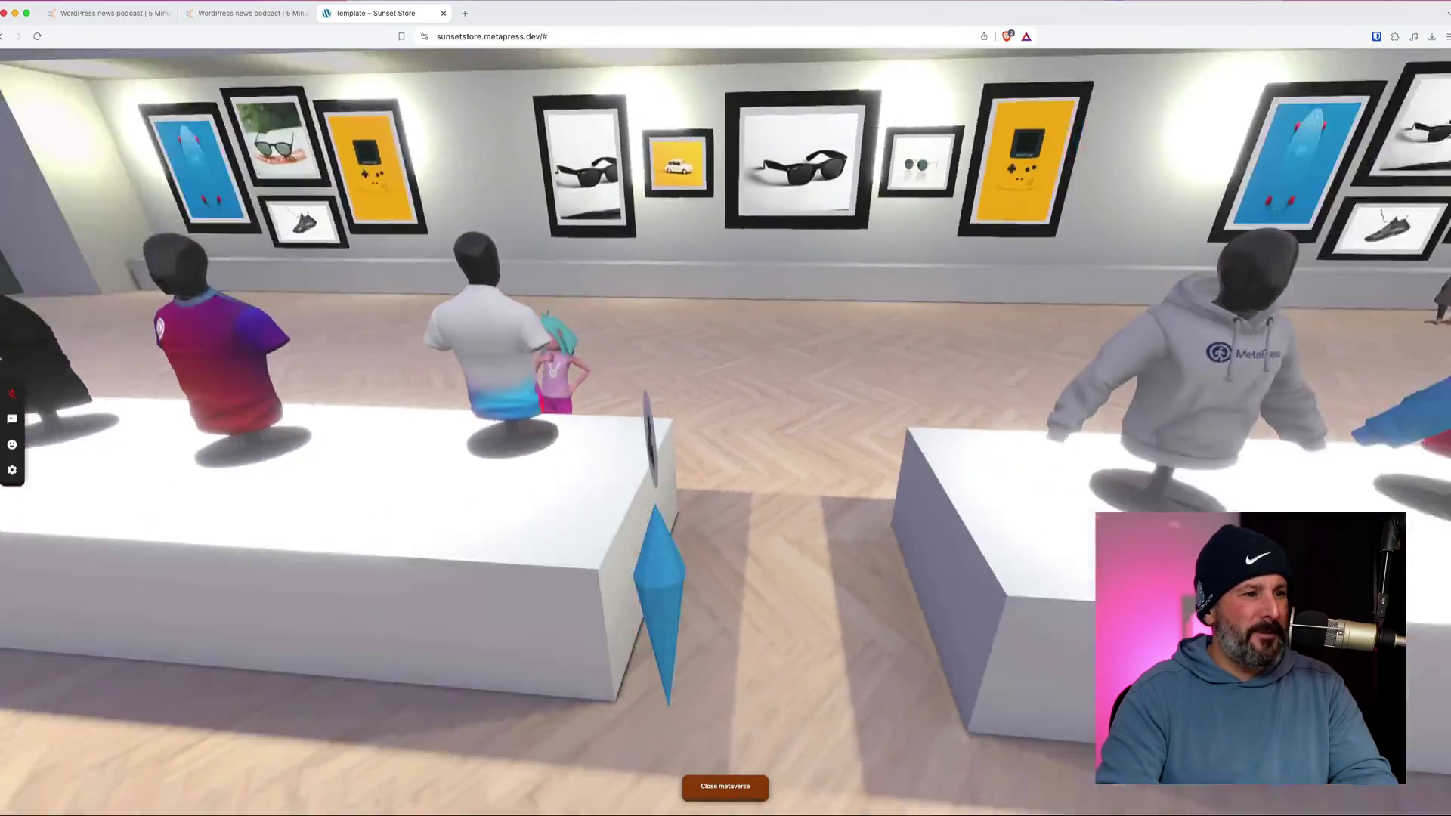
key("s")
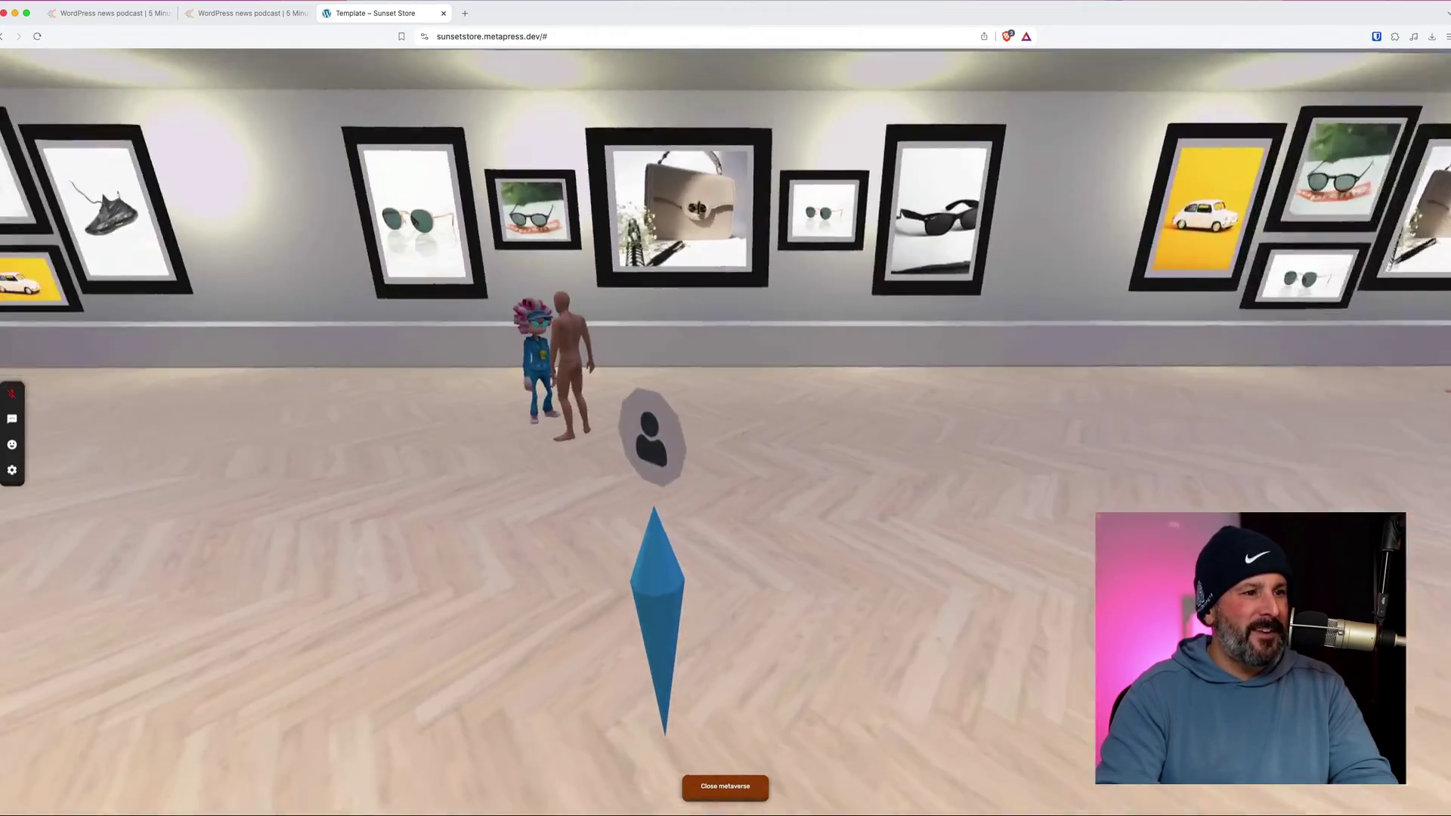